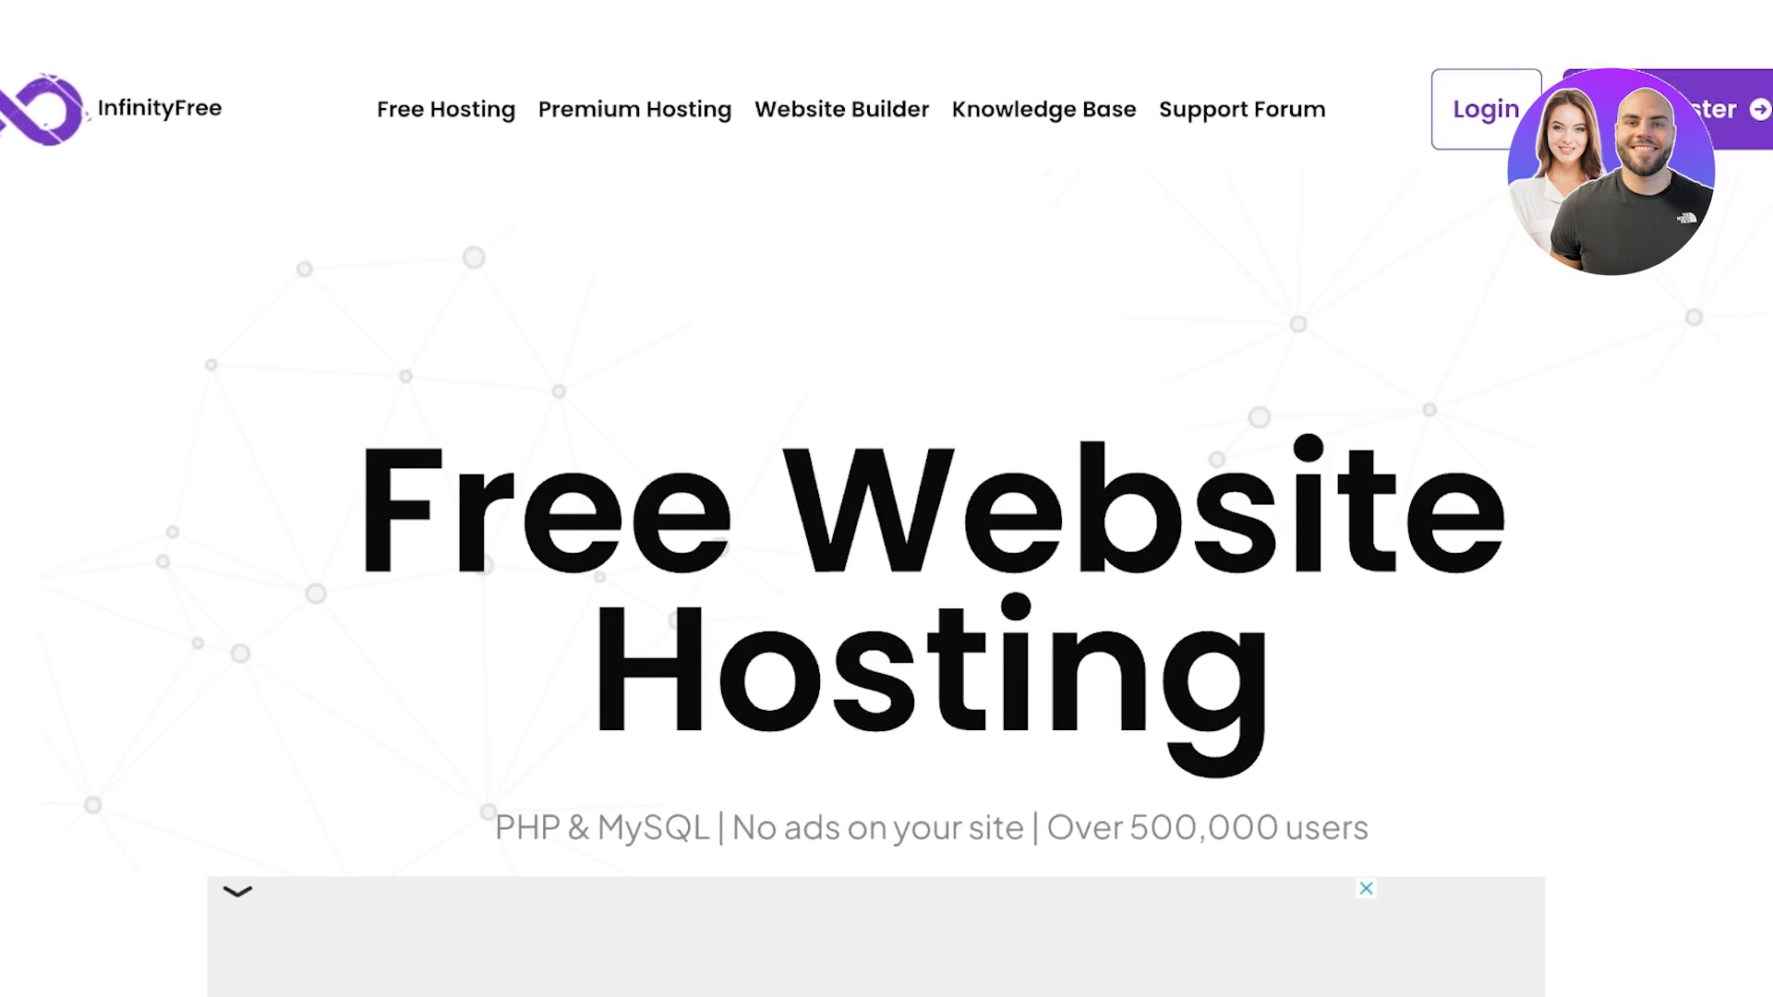
# Fill the InfinityFree sign-up form with an email and password, accept the terms, and submit
pyautogui.click(1635, 109)
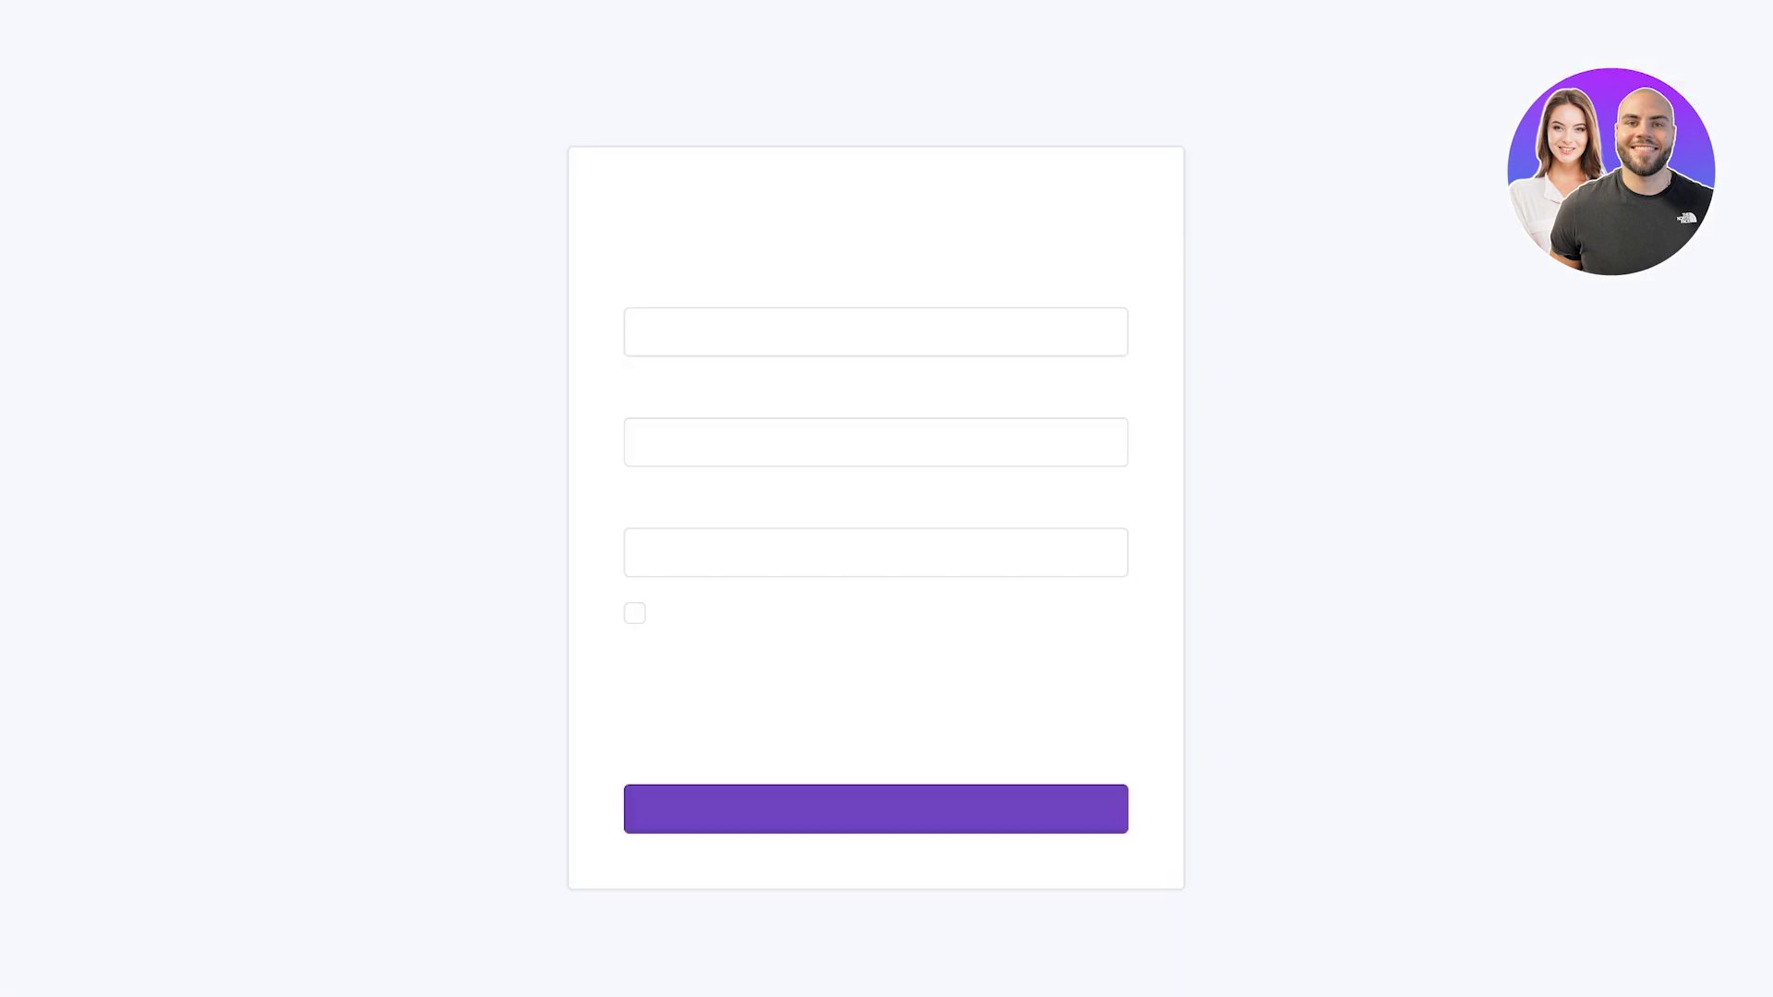
pyautogui.click(875, 332)
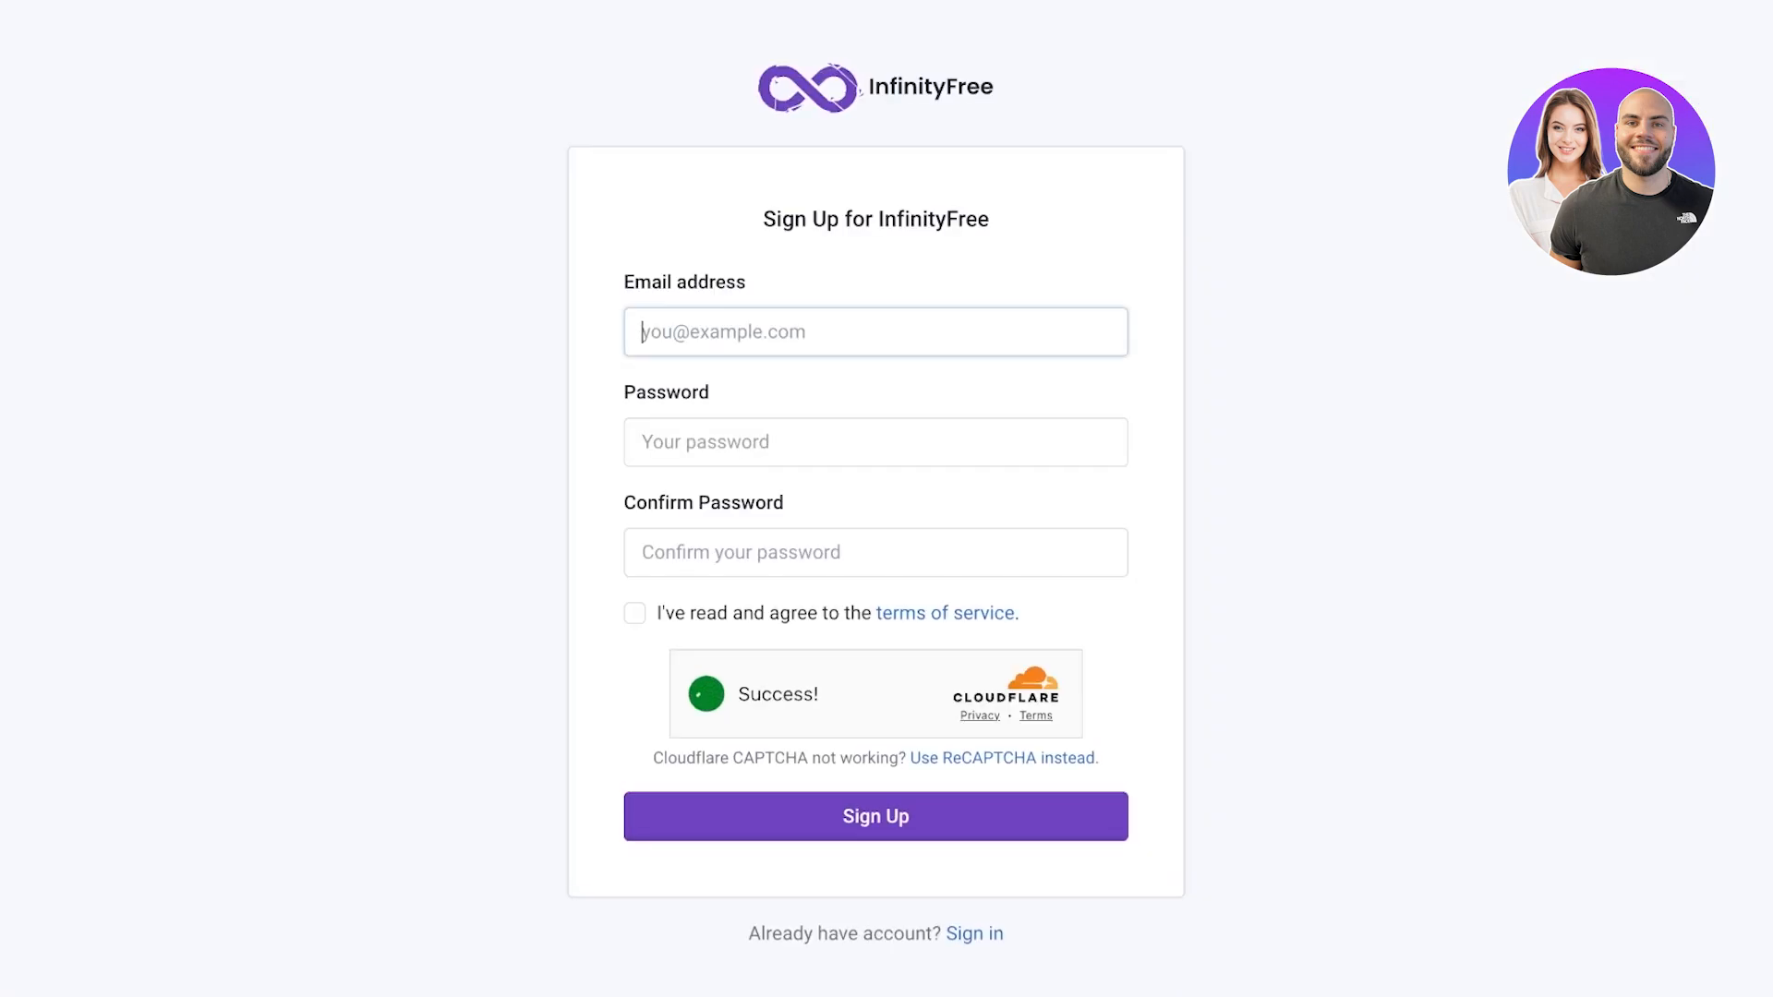
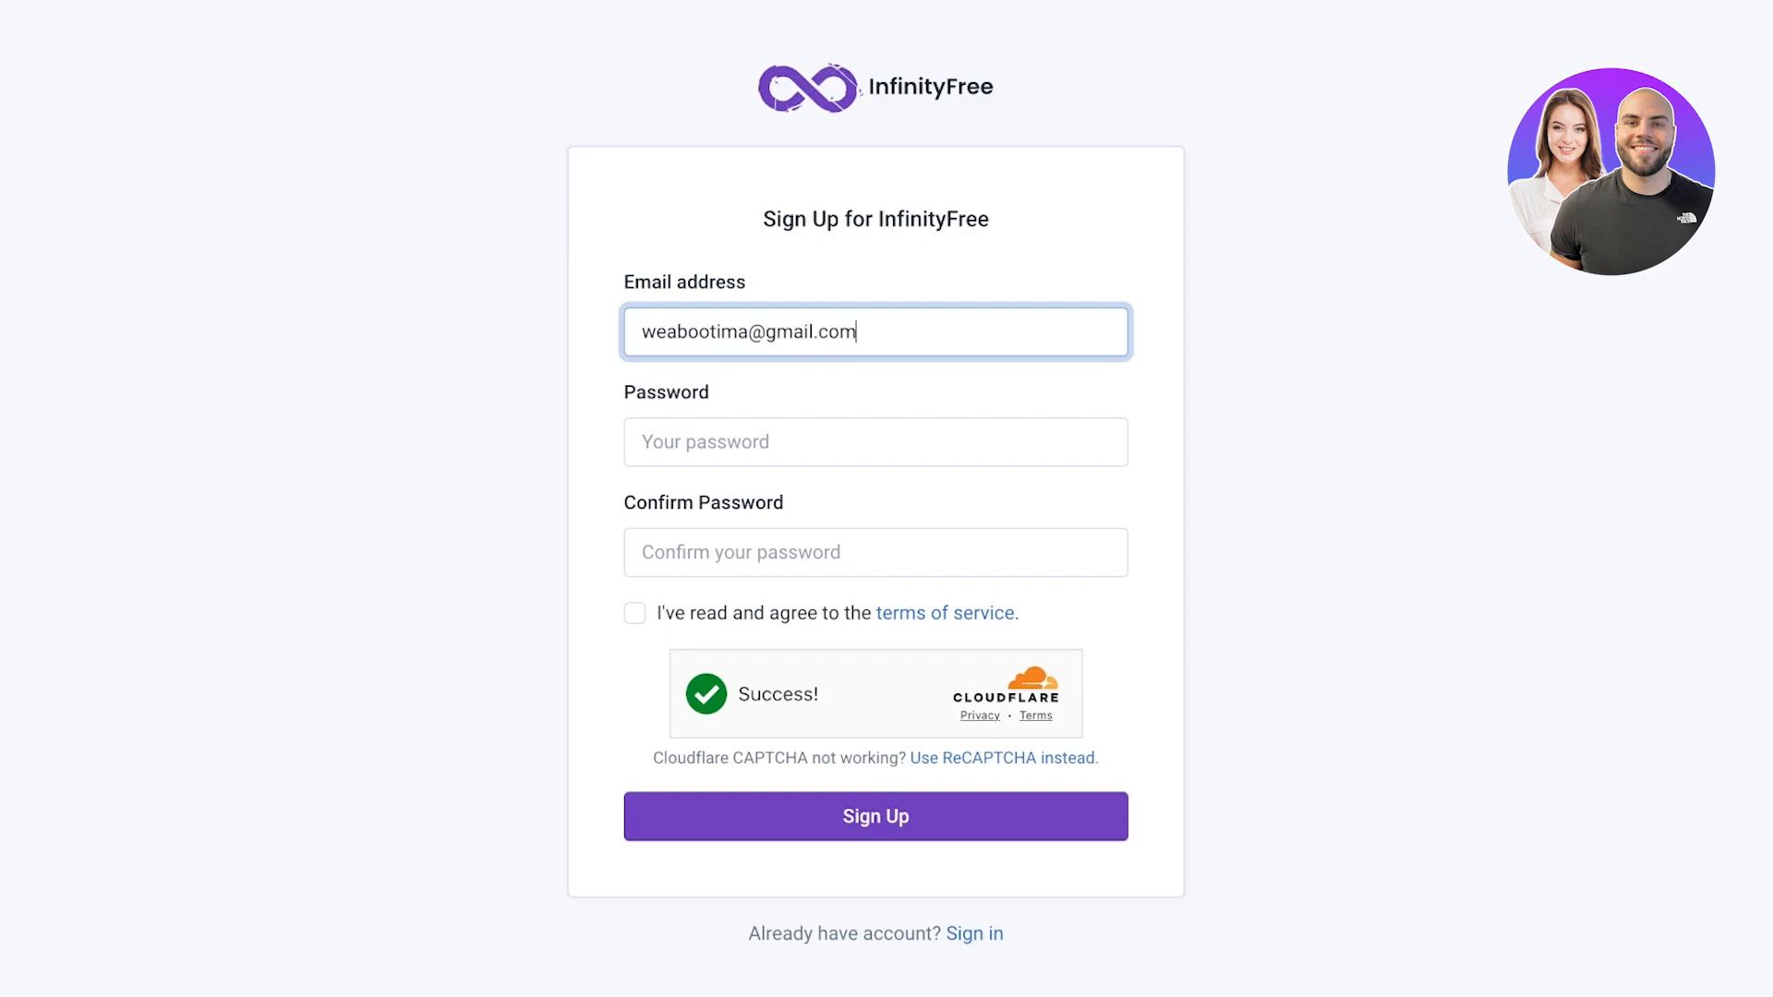
pyautogui.click(875, 442)
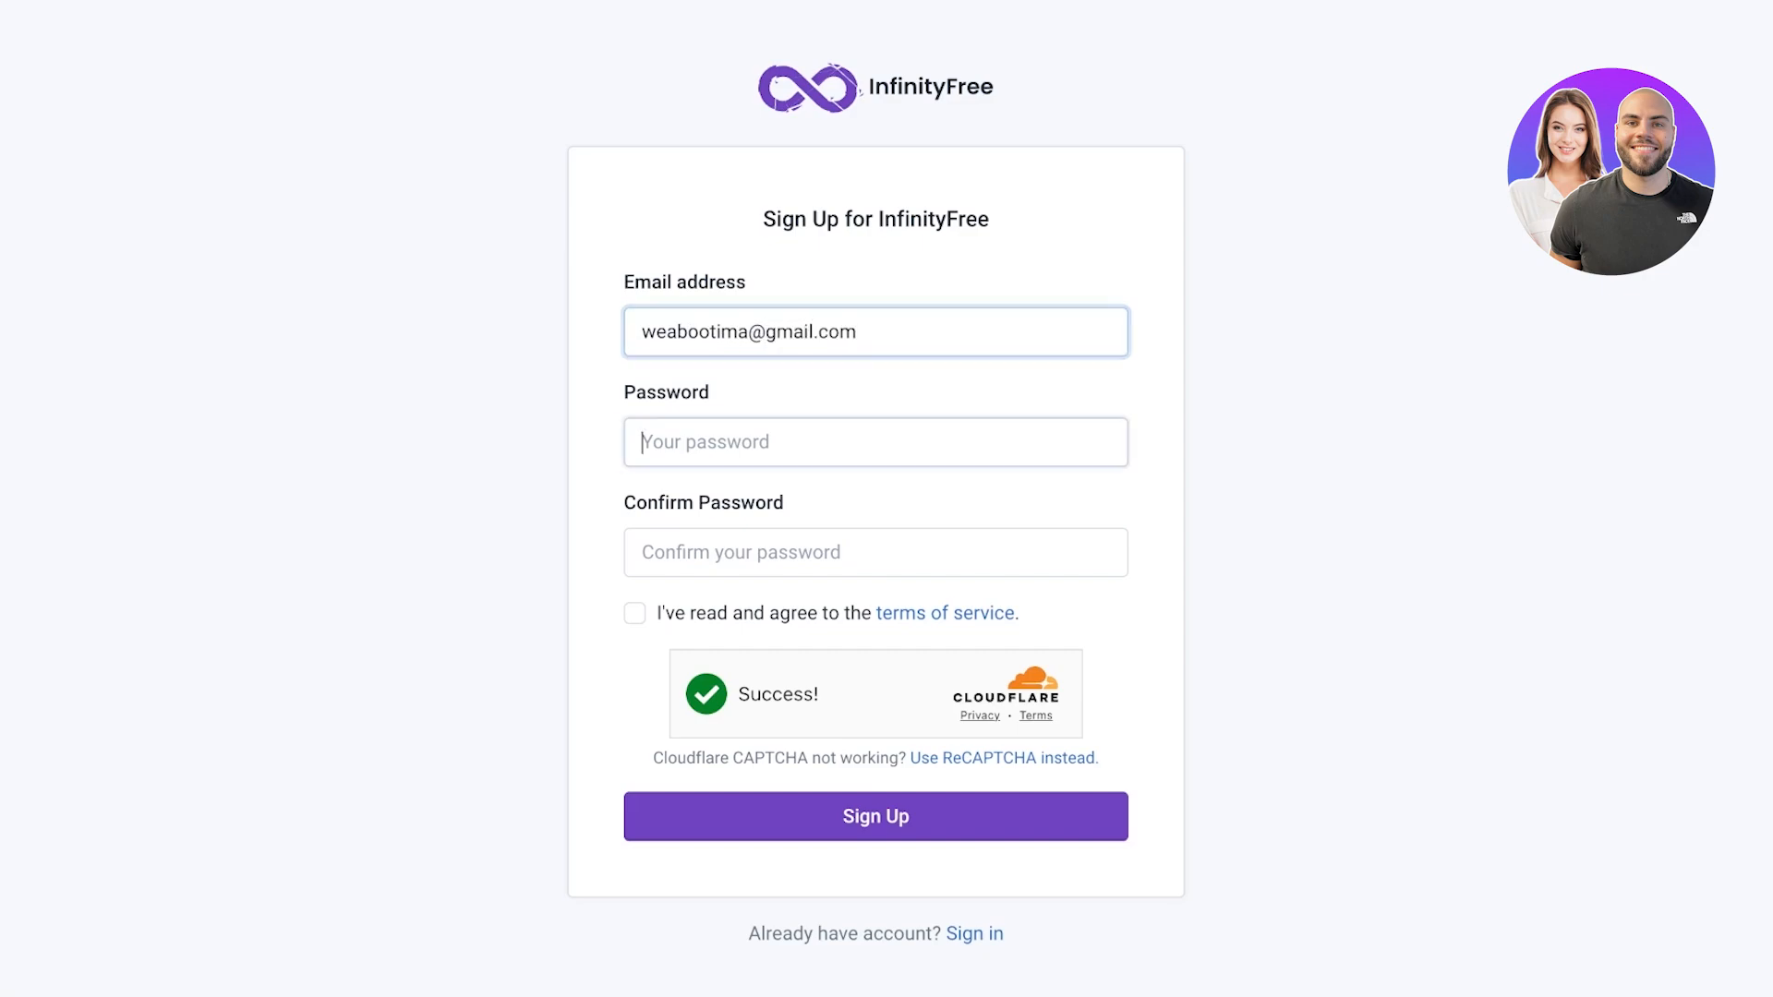
pyautogui.write('••••••••')
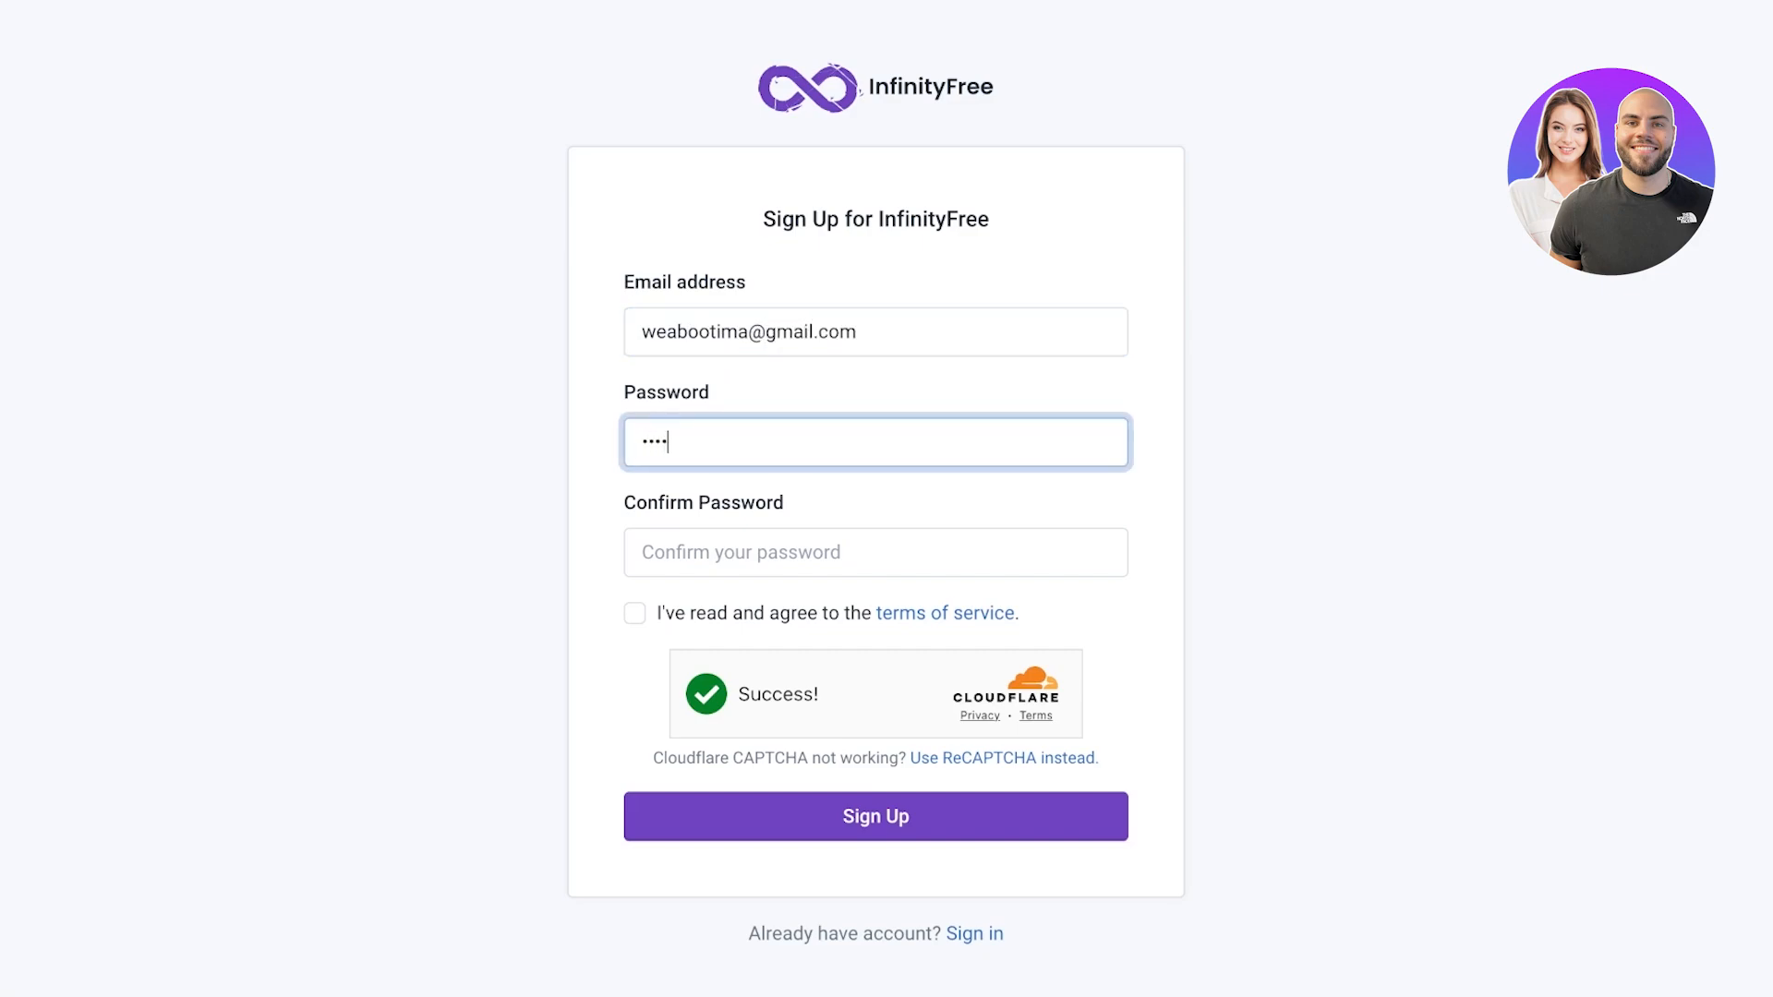
pyautogui.write('•')
pyautogui.click(876, 552)
pyautogui.write('•••••••••')
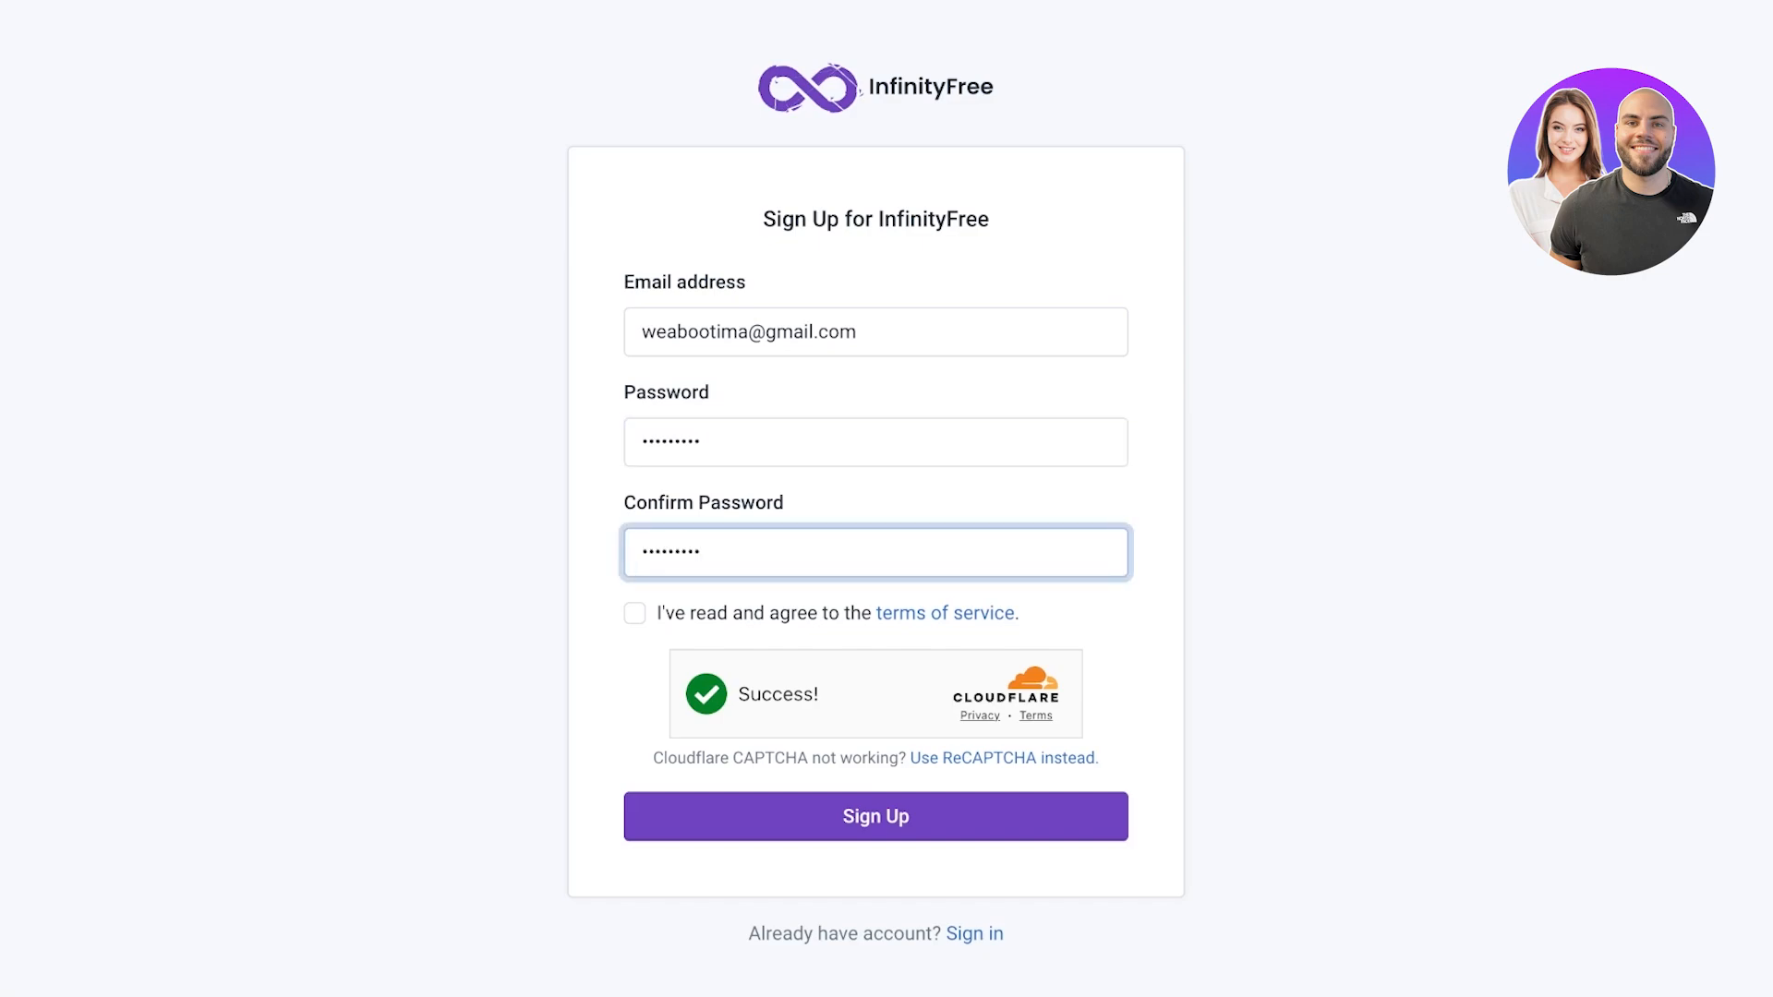
pyautogui.click(635, 613)
pyautogui.click(875, 816)
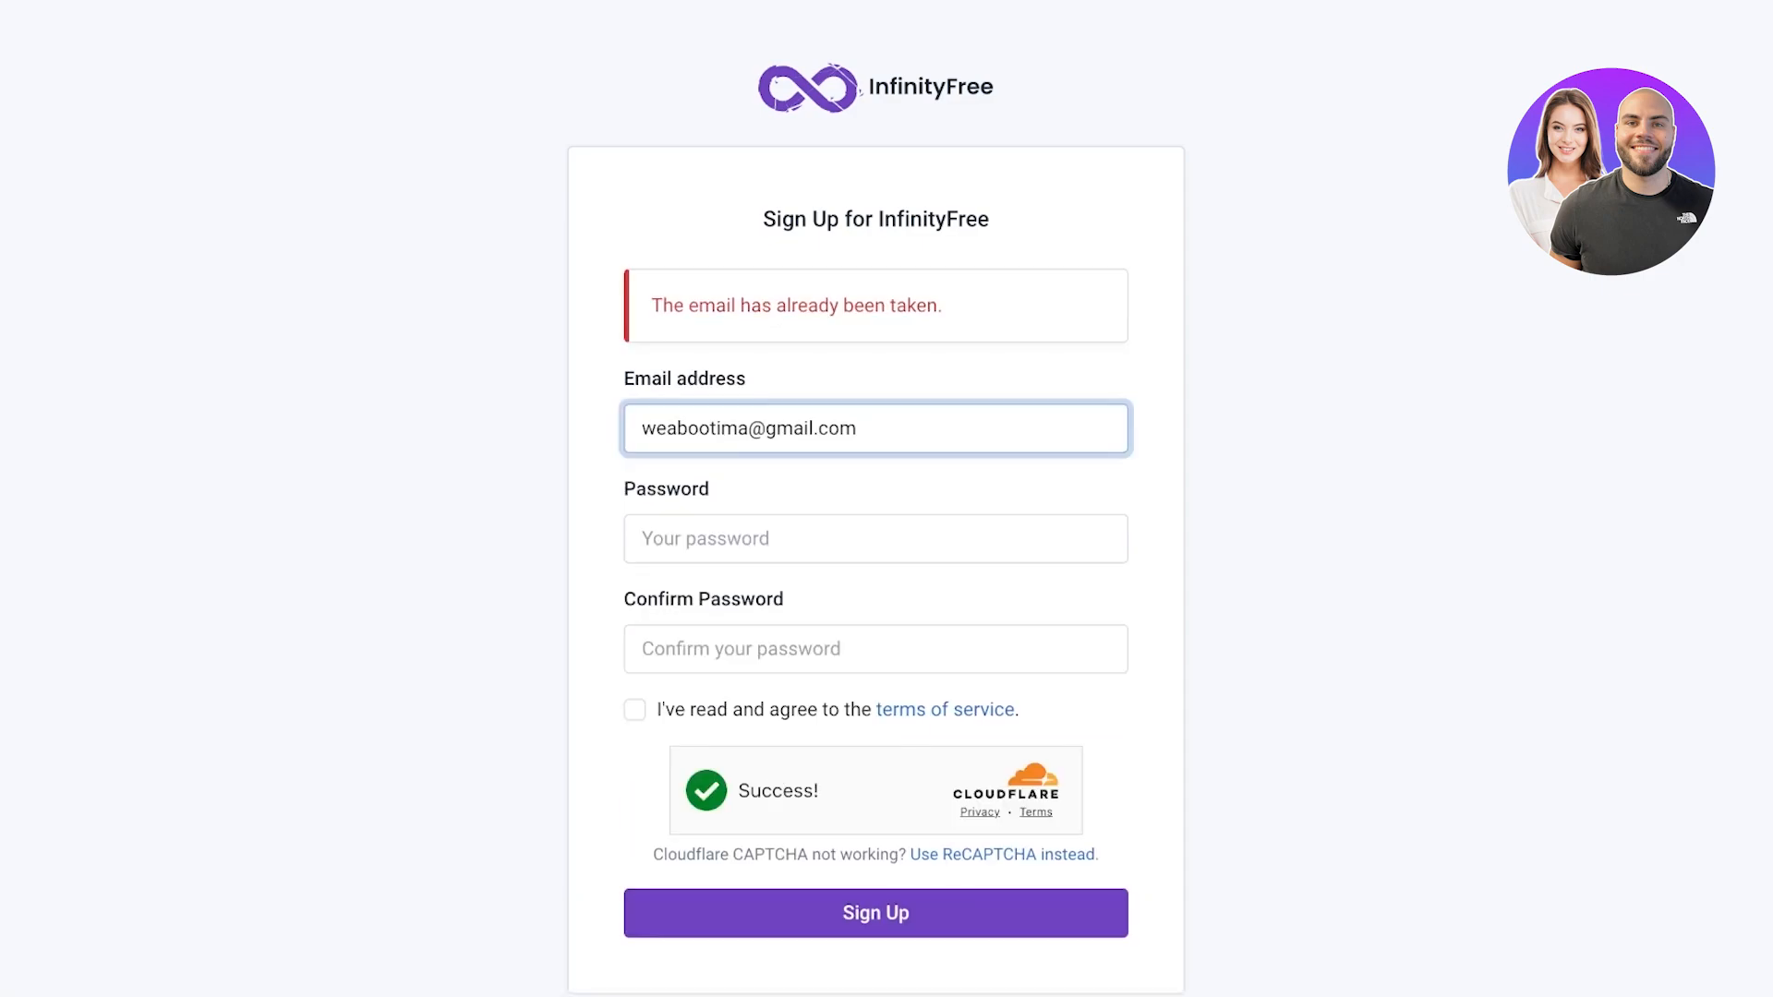
# Replace the taken email with an unused address, re-enter the password, resubmit, and open a new tab
pyautogui.moveTo(748, 428); pyautogui.dragTo(641, 429)
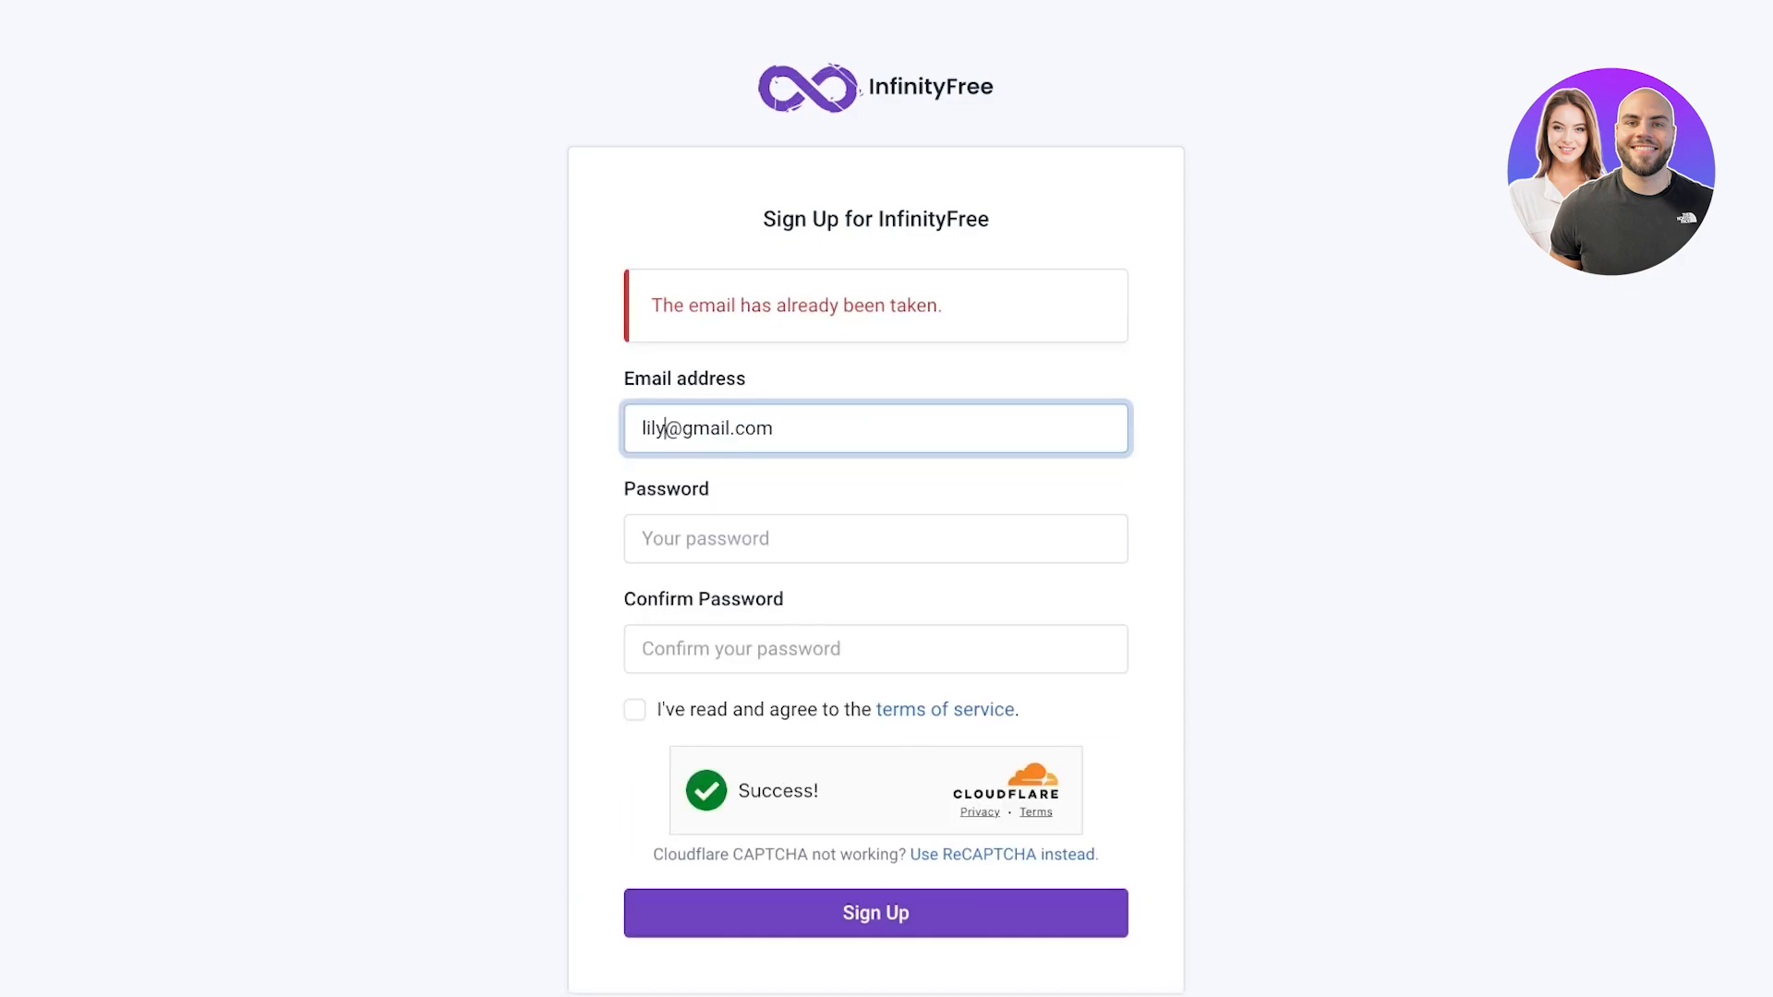
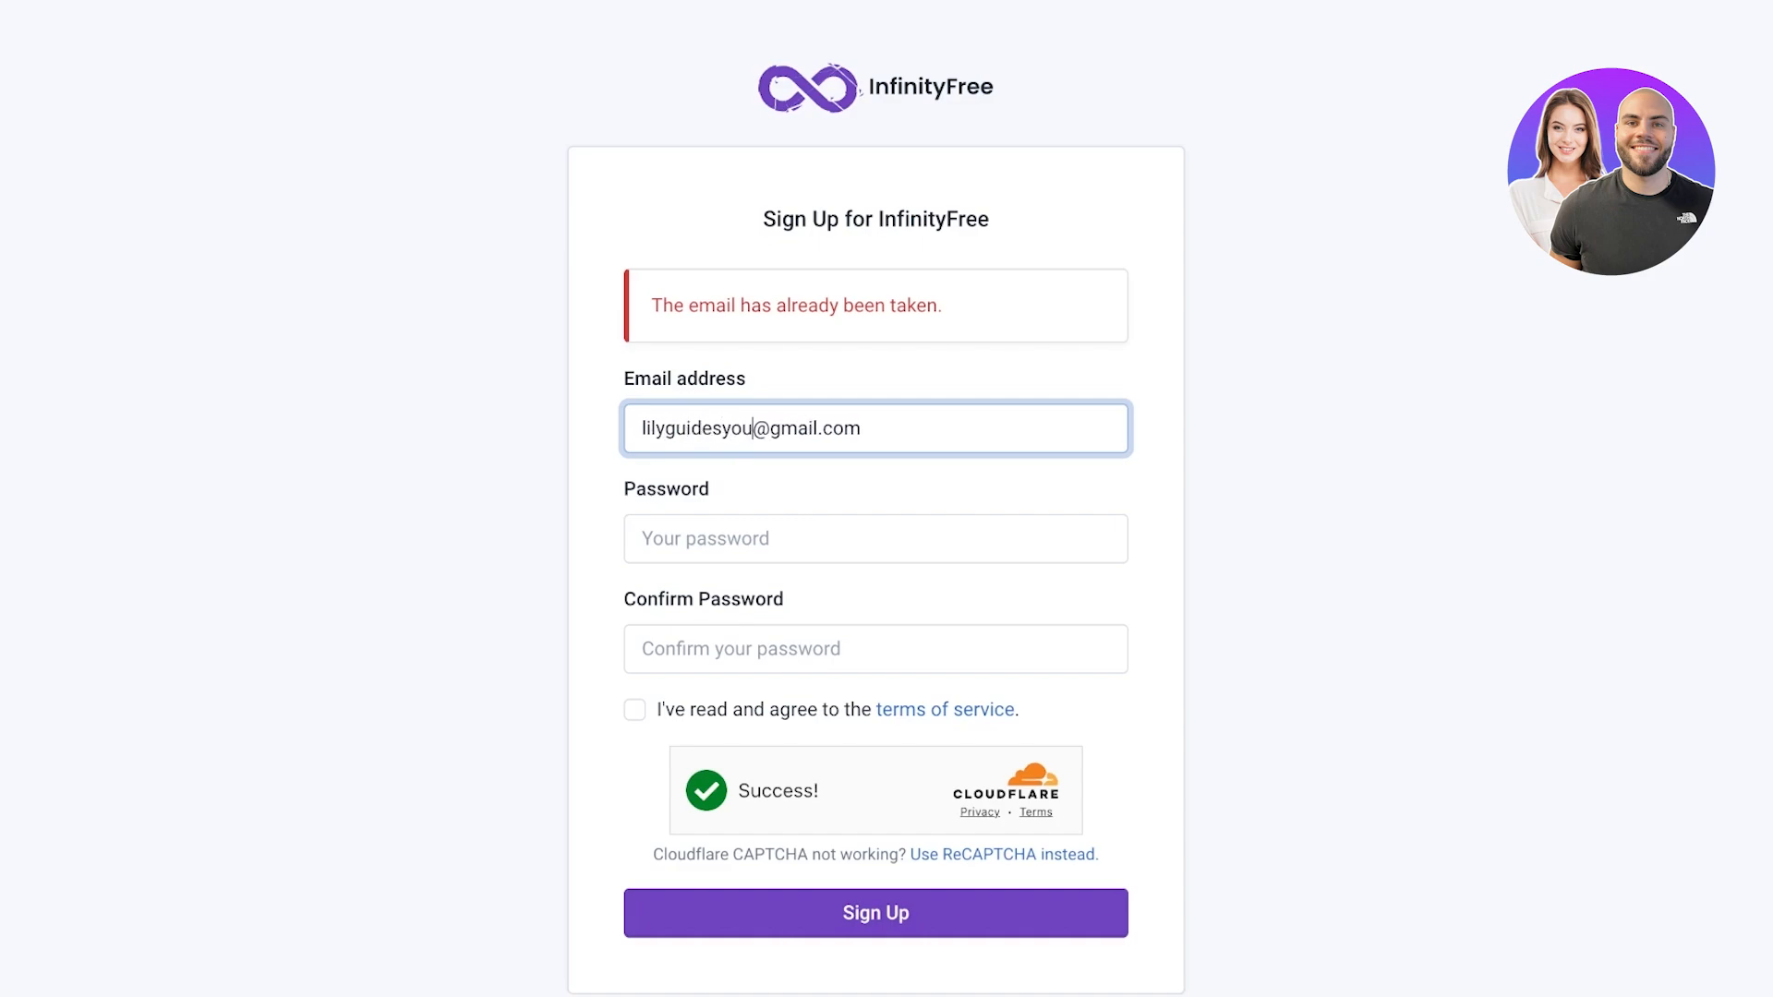
pyautogui.press('Tab')
pyautogui.write('•••••')
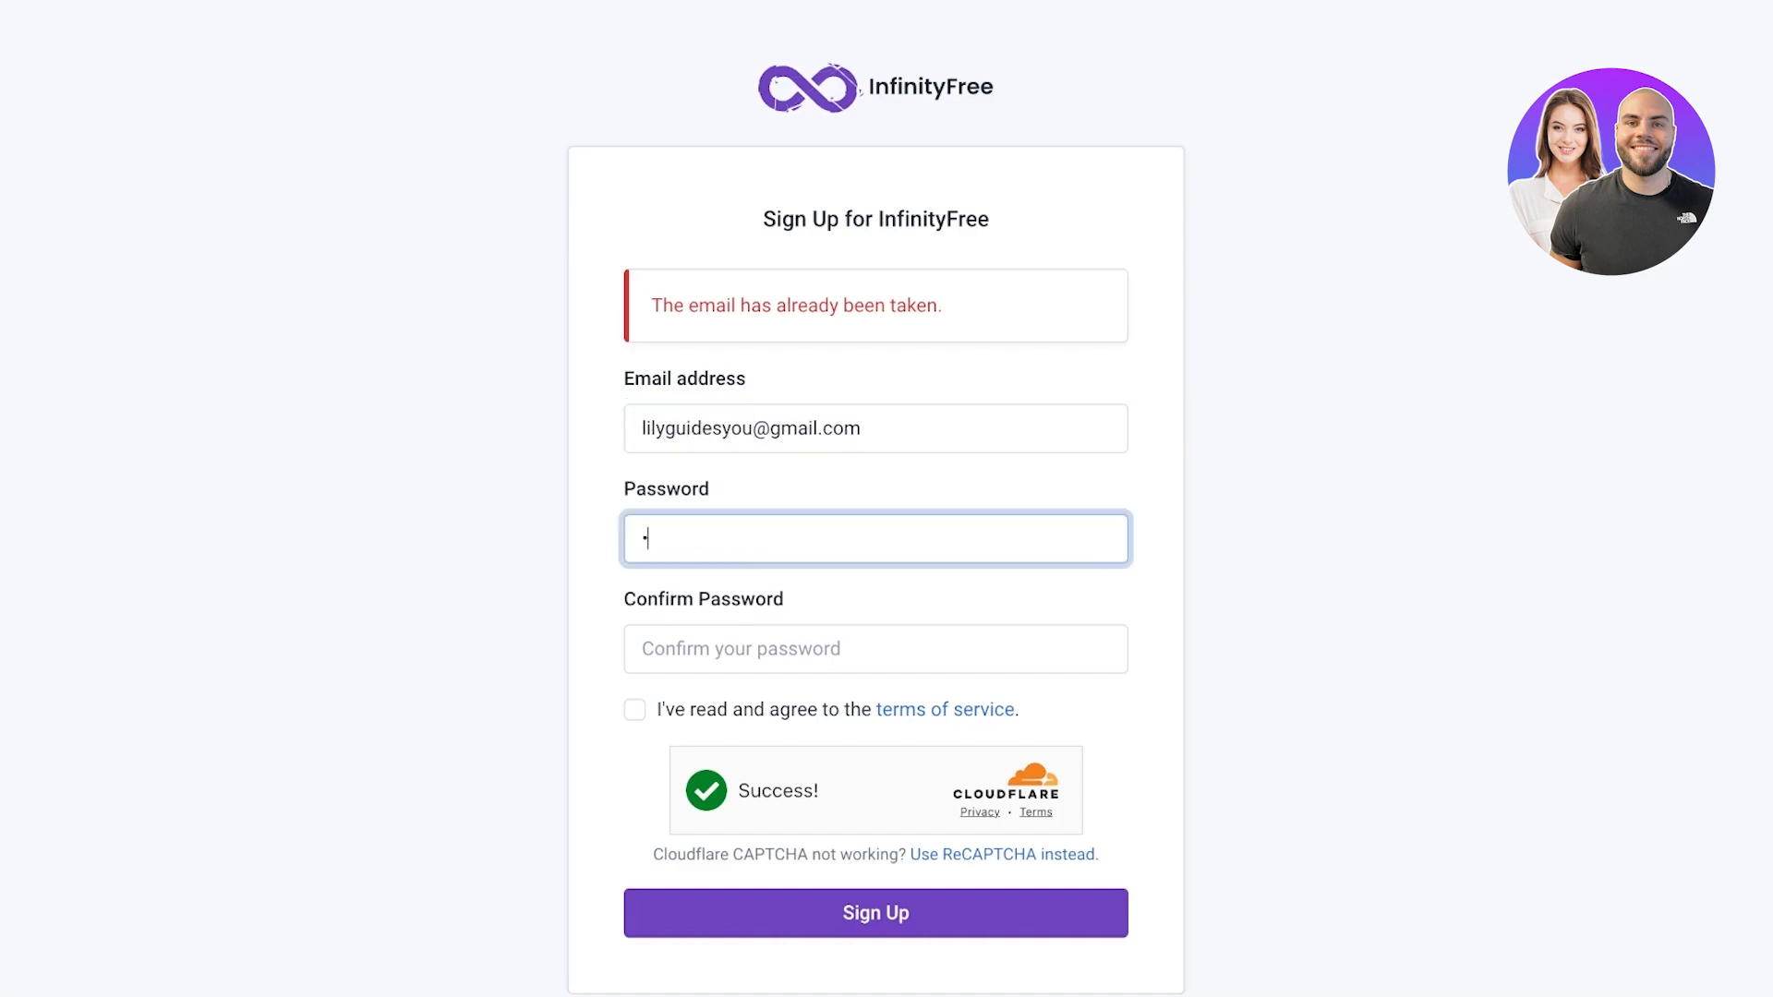
pyautogui.write('••••')
pyautogui.press('Tab')
pyautogui.write('•••••••••')
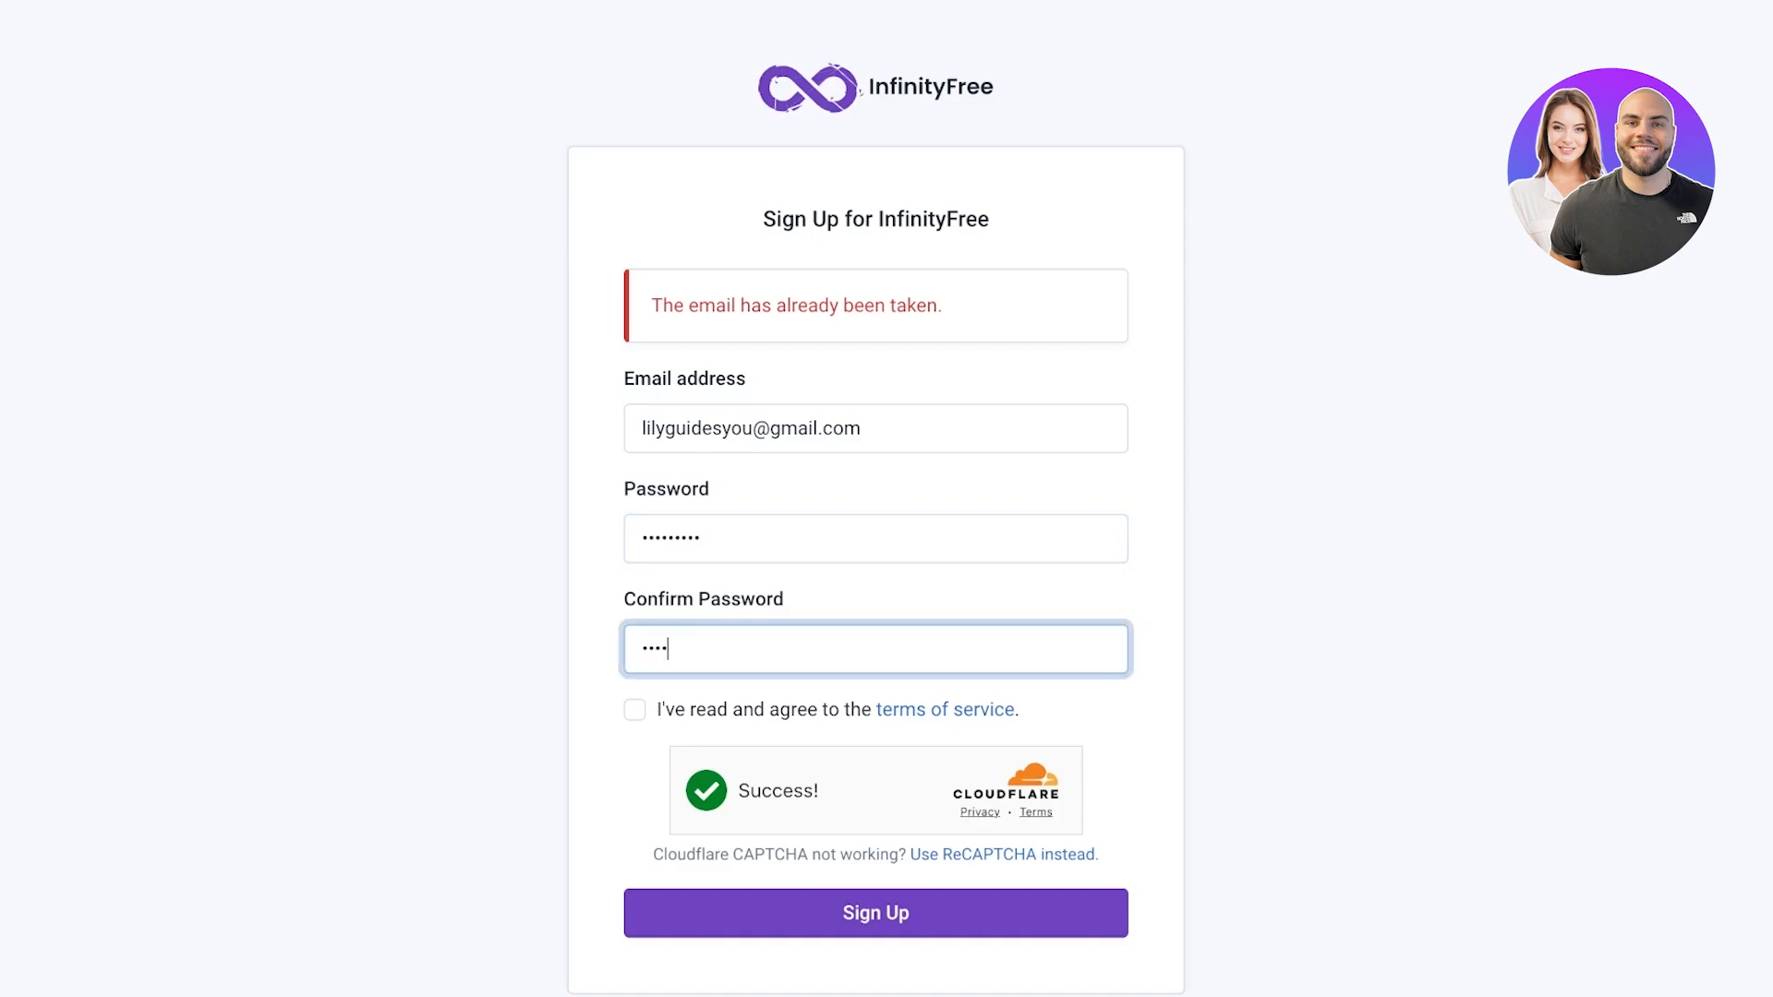
pyautogui.press('Tab')
pyautogui.press('space')
pyautogui.press('Return')
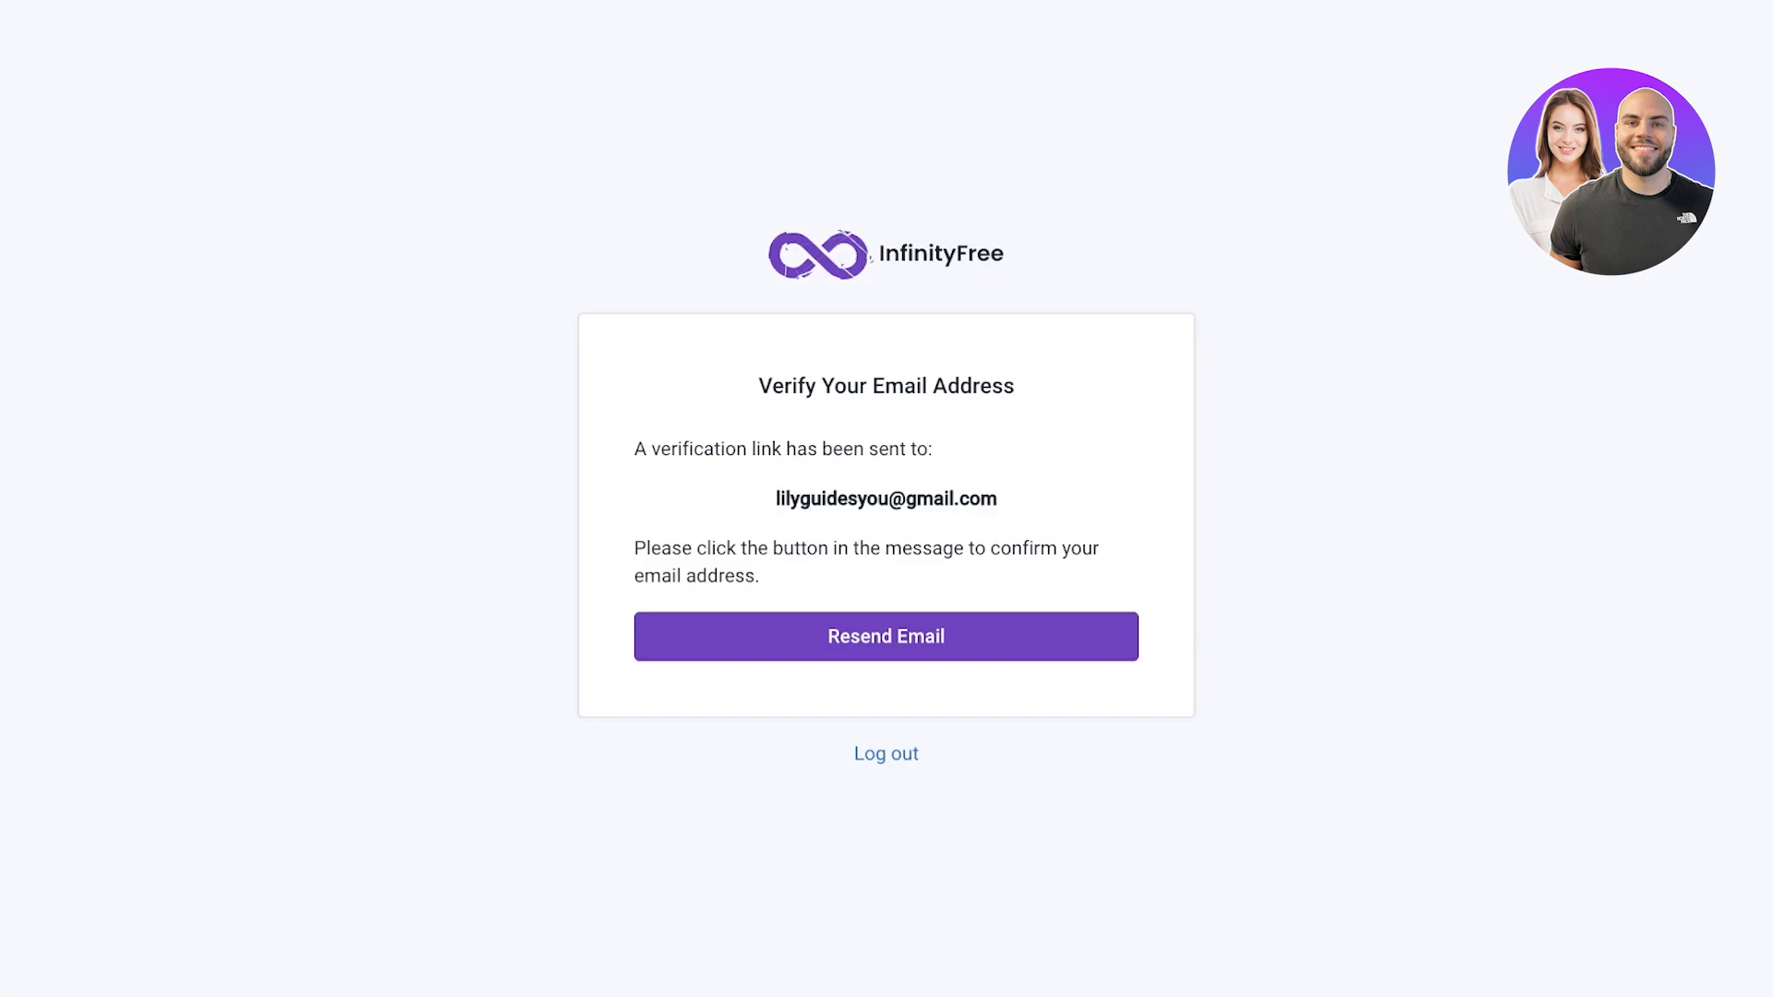
pyautogui.press('super+t')
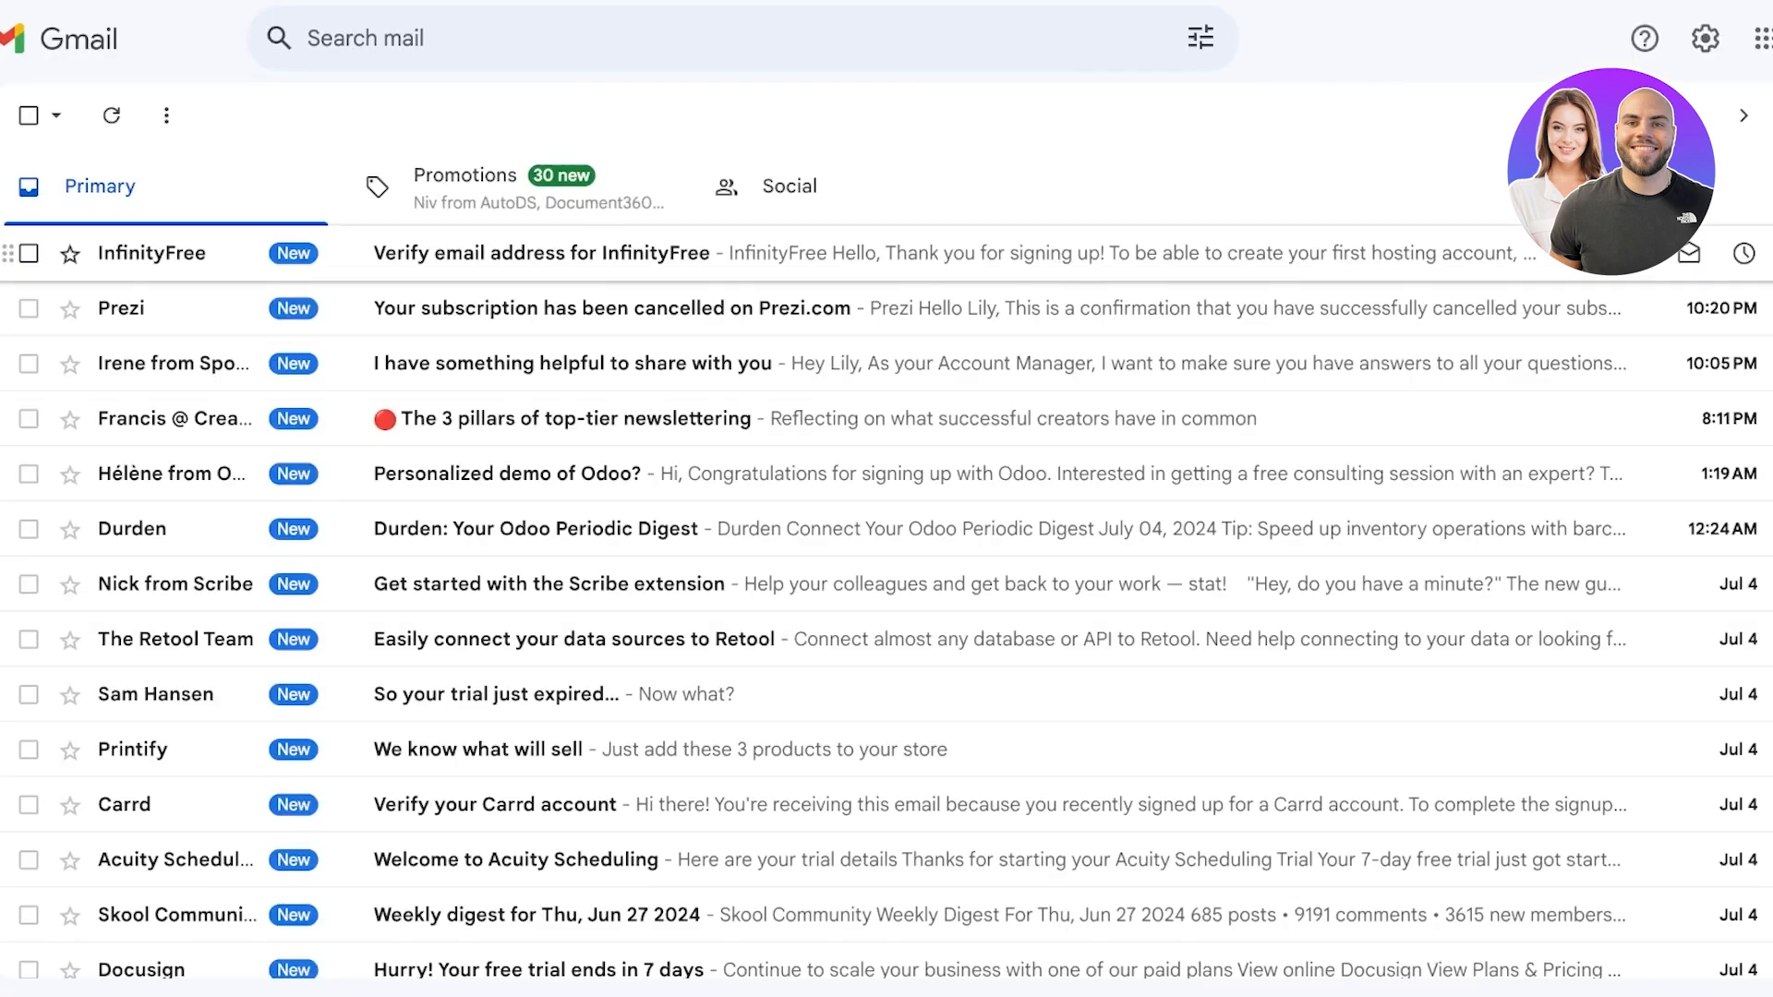
# Open the 'Verify email address for InfinityFree' message and confirm the email address
pyautogui.click(541, 253)
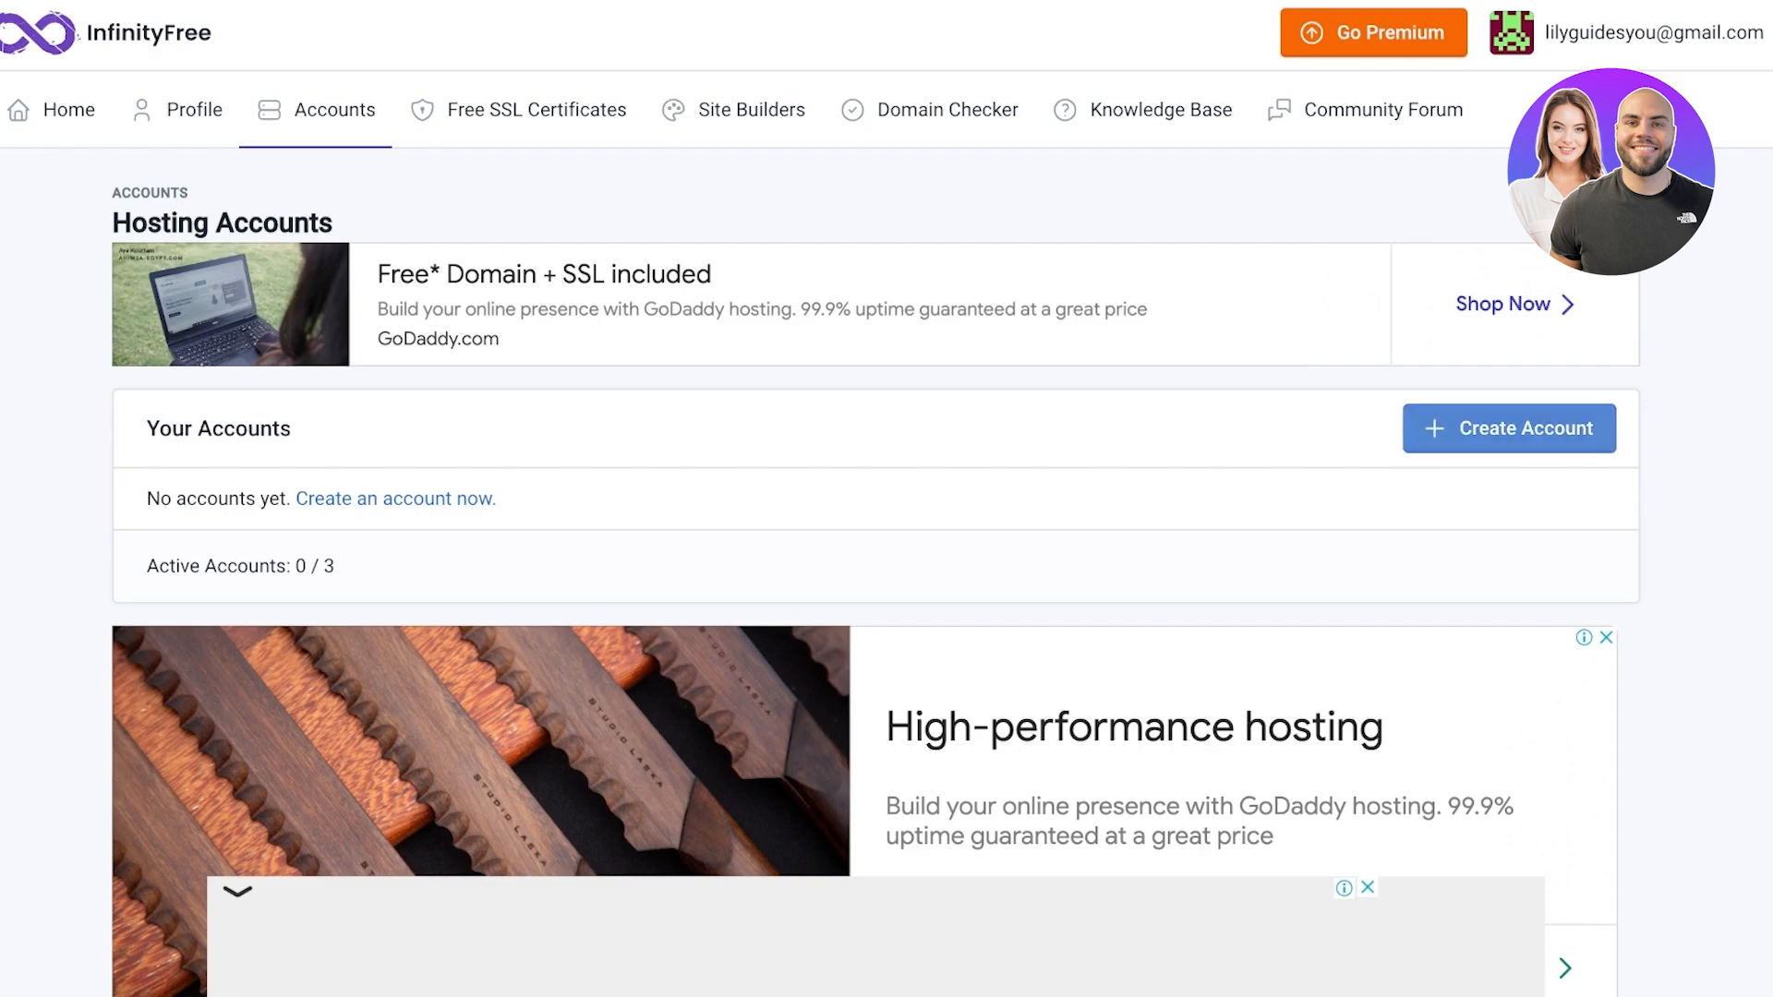
# Start creating a hosting account, dismiss the ad, and scroll down to the free $0 plan
pyautogui.click(1509, 429)
pyautogui.click(960, 613)
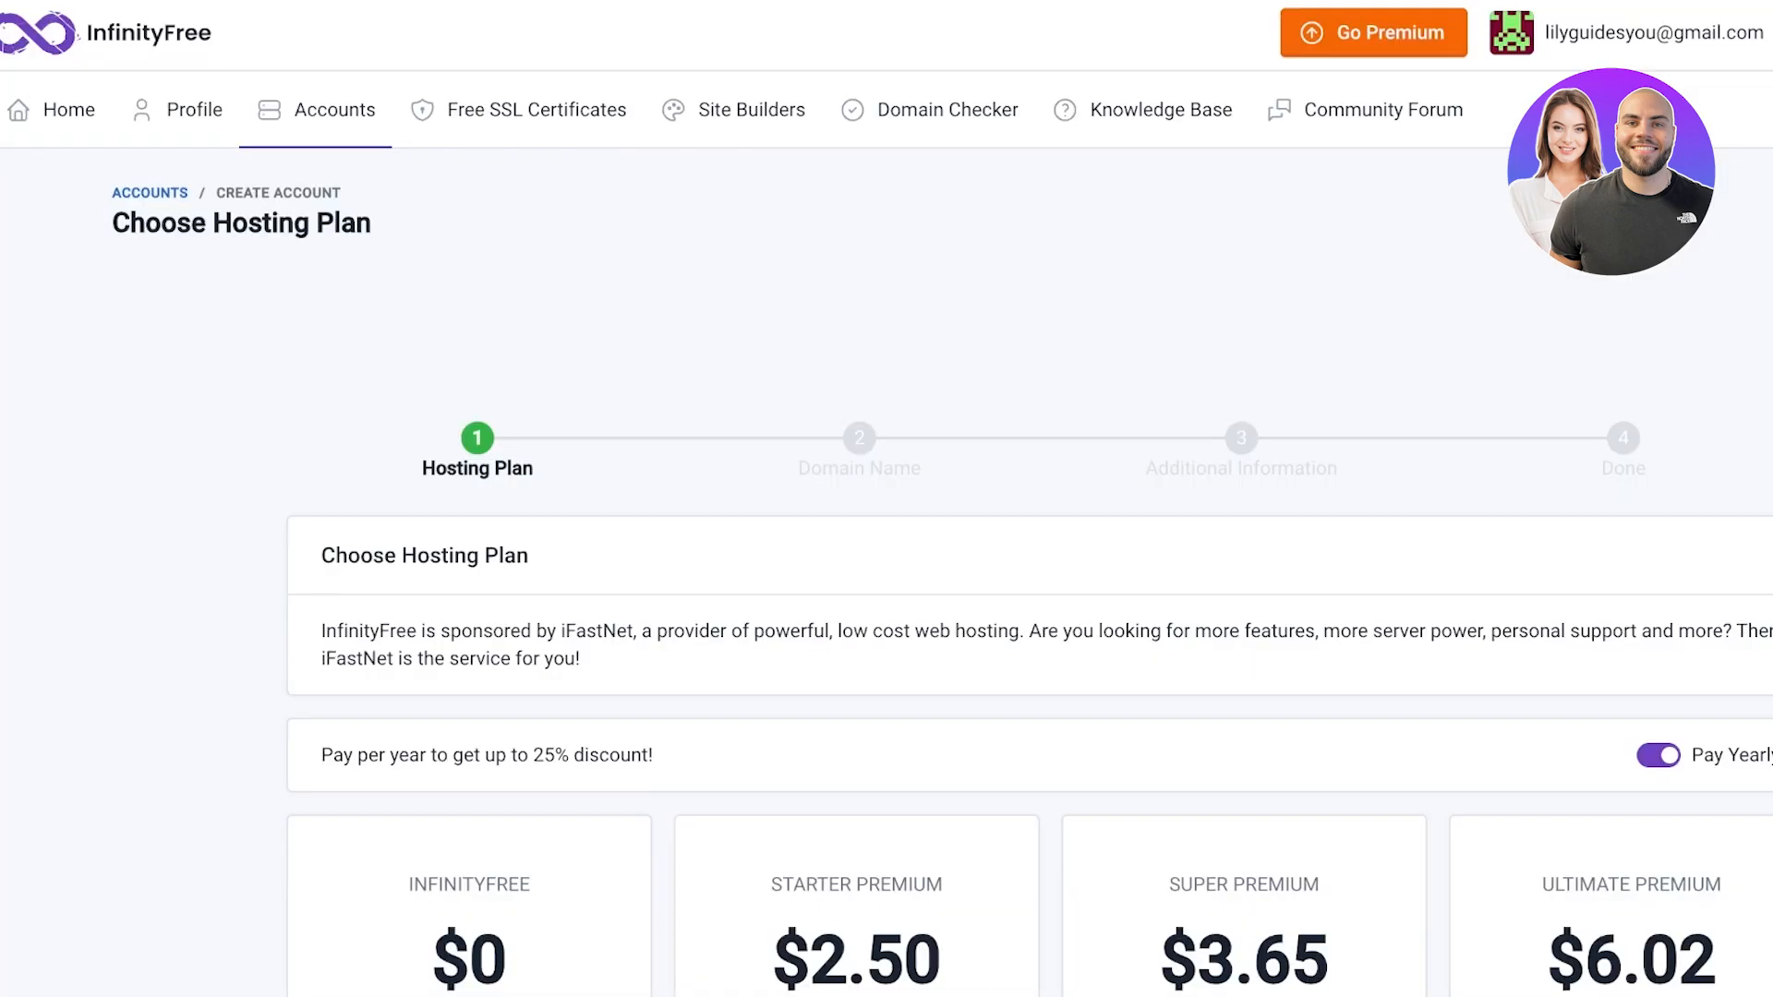
pyautogui.scroll(-3, 887, 555)
pyautogui.scroll(-2, 887, 499)
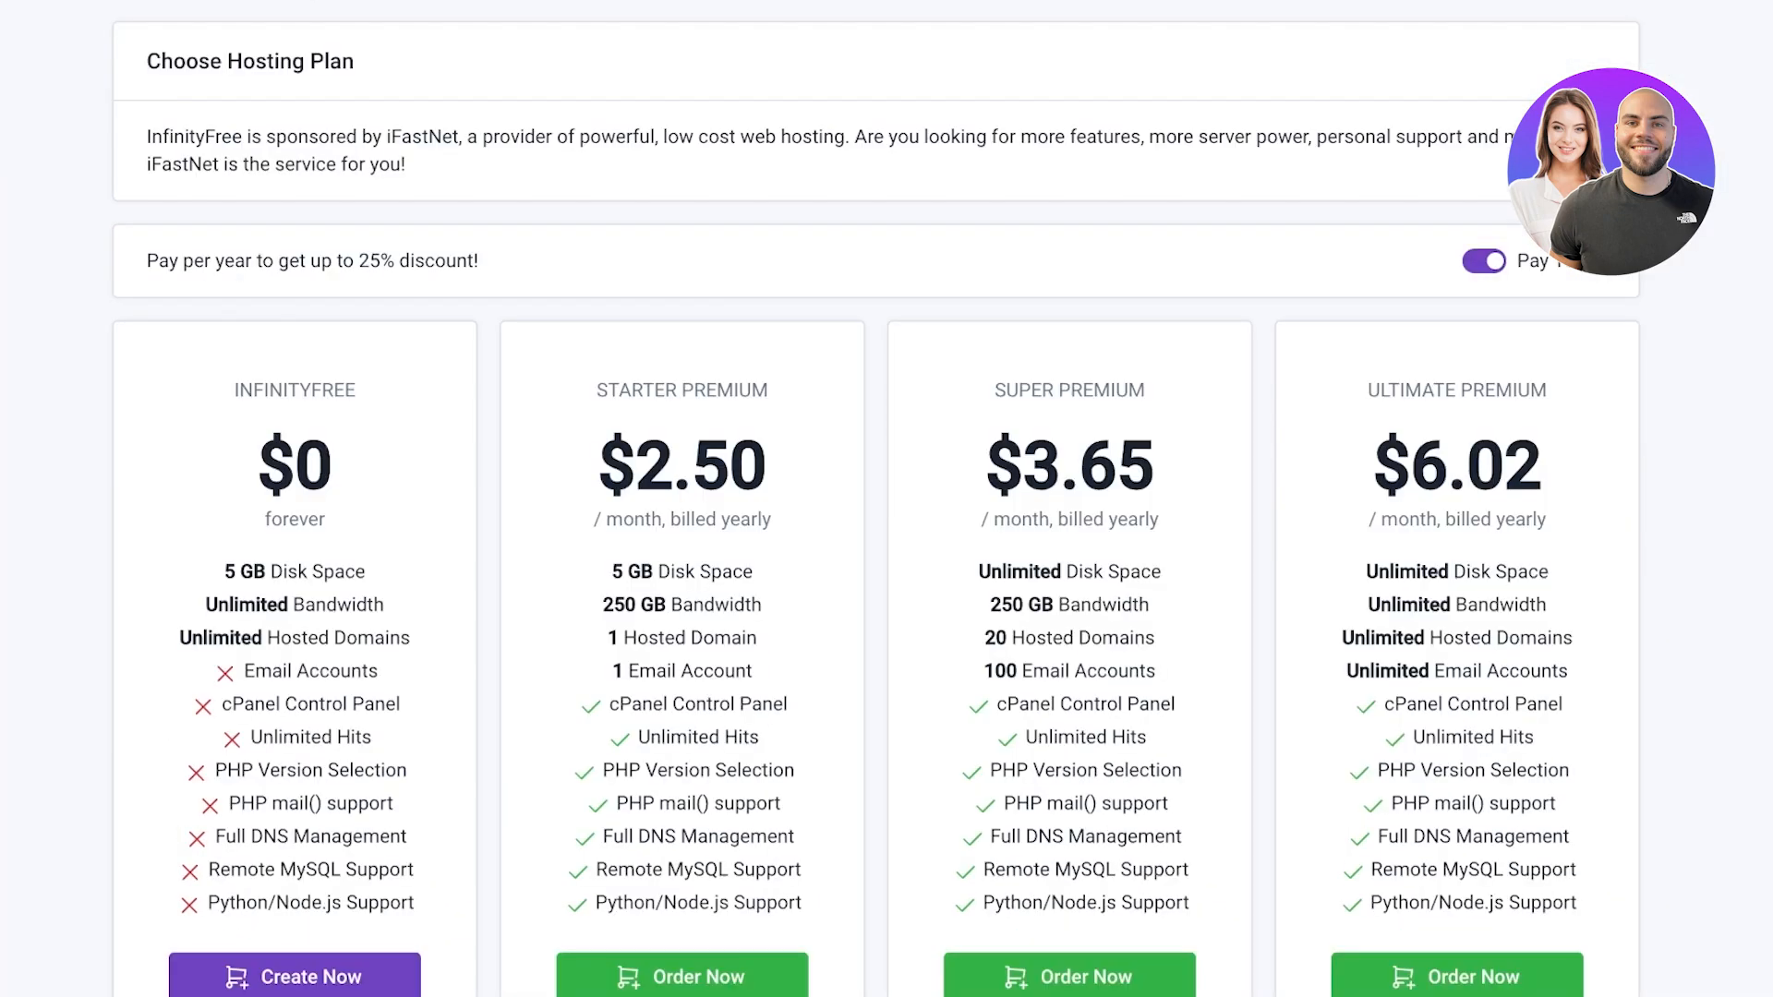
pyautogui.scroll(-2, 887, 498)
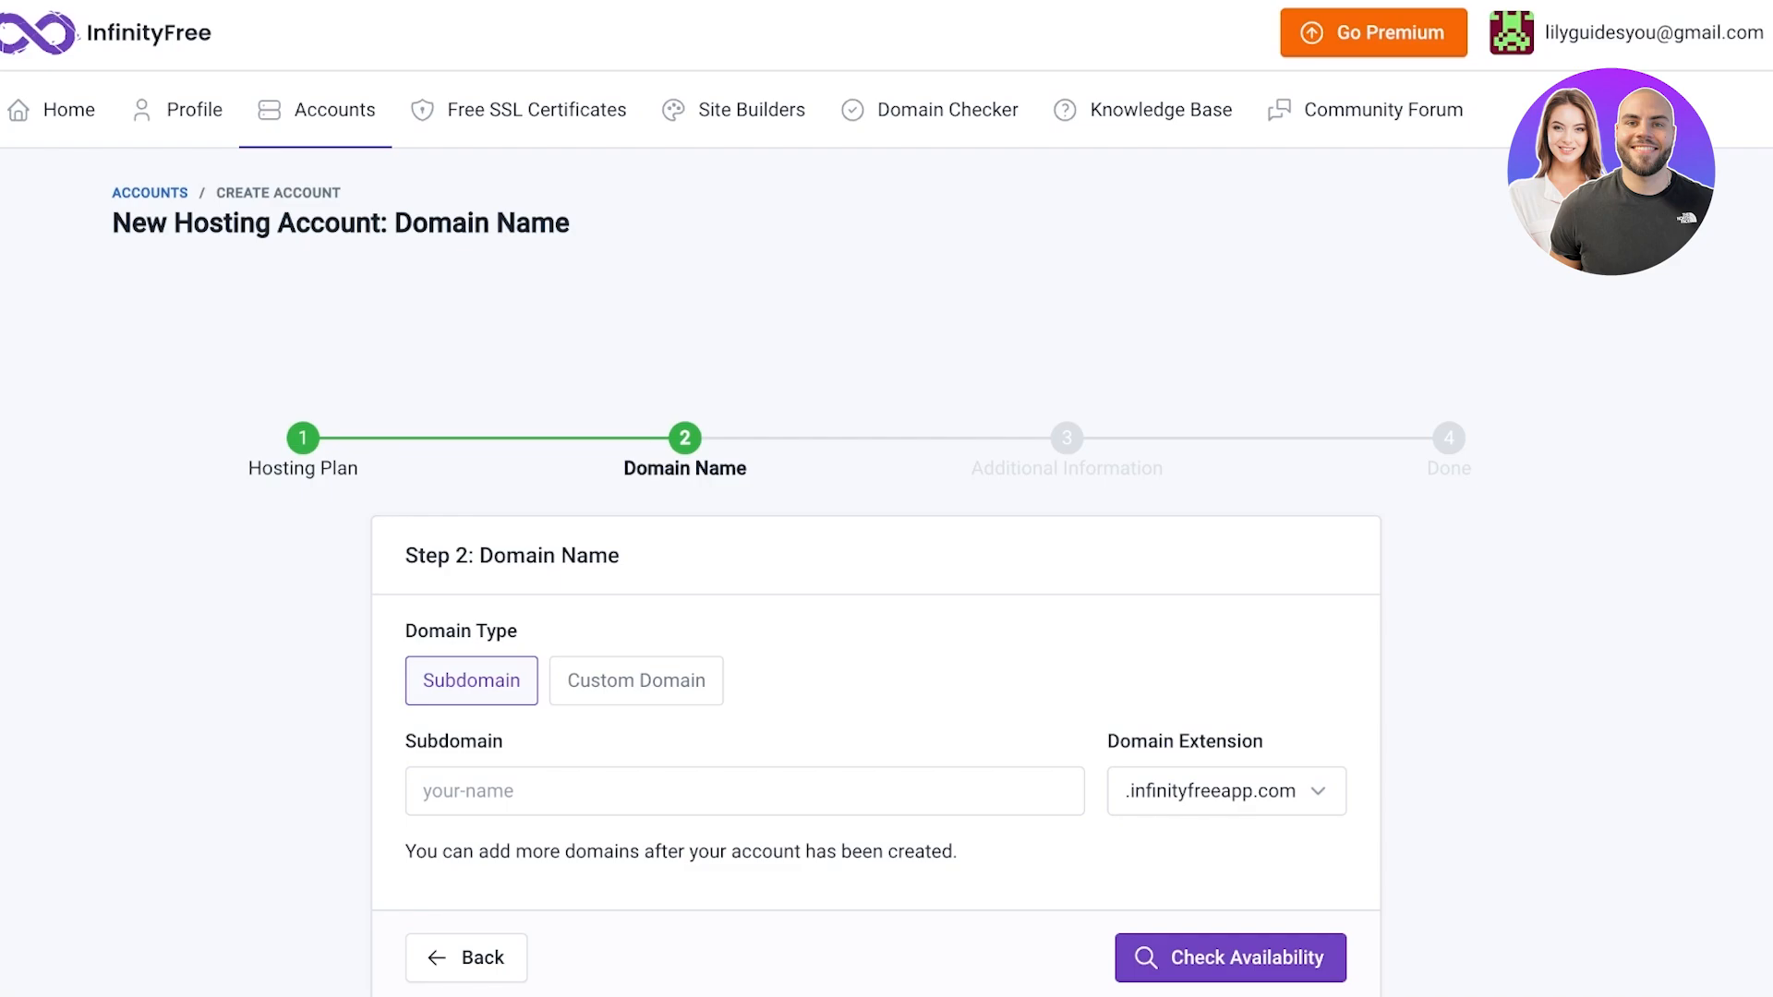
# Enter subdomain lilys with the .great-site.net extension and check that it is available
pyautogui.scroll(-1, 886, 499)
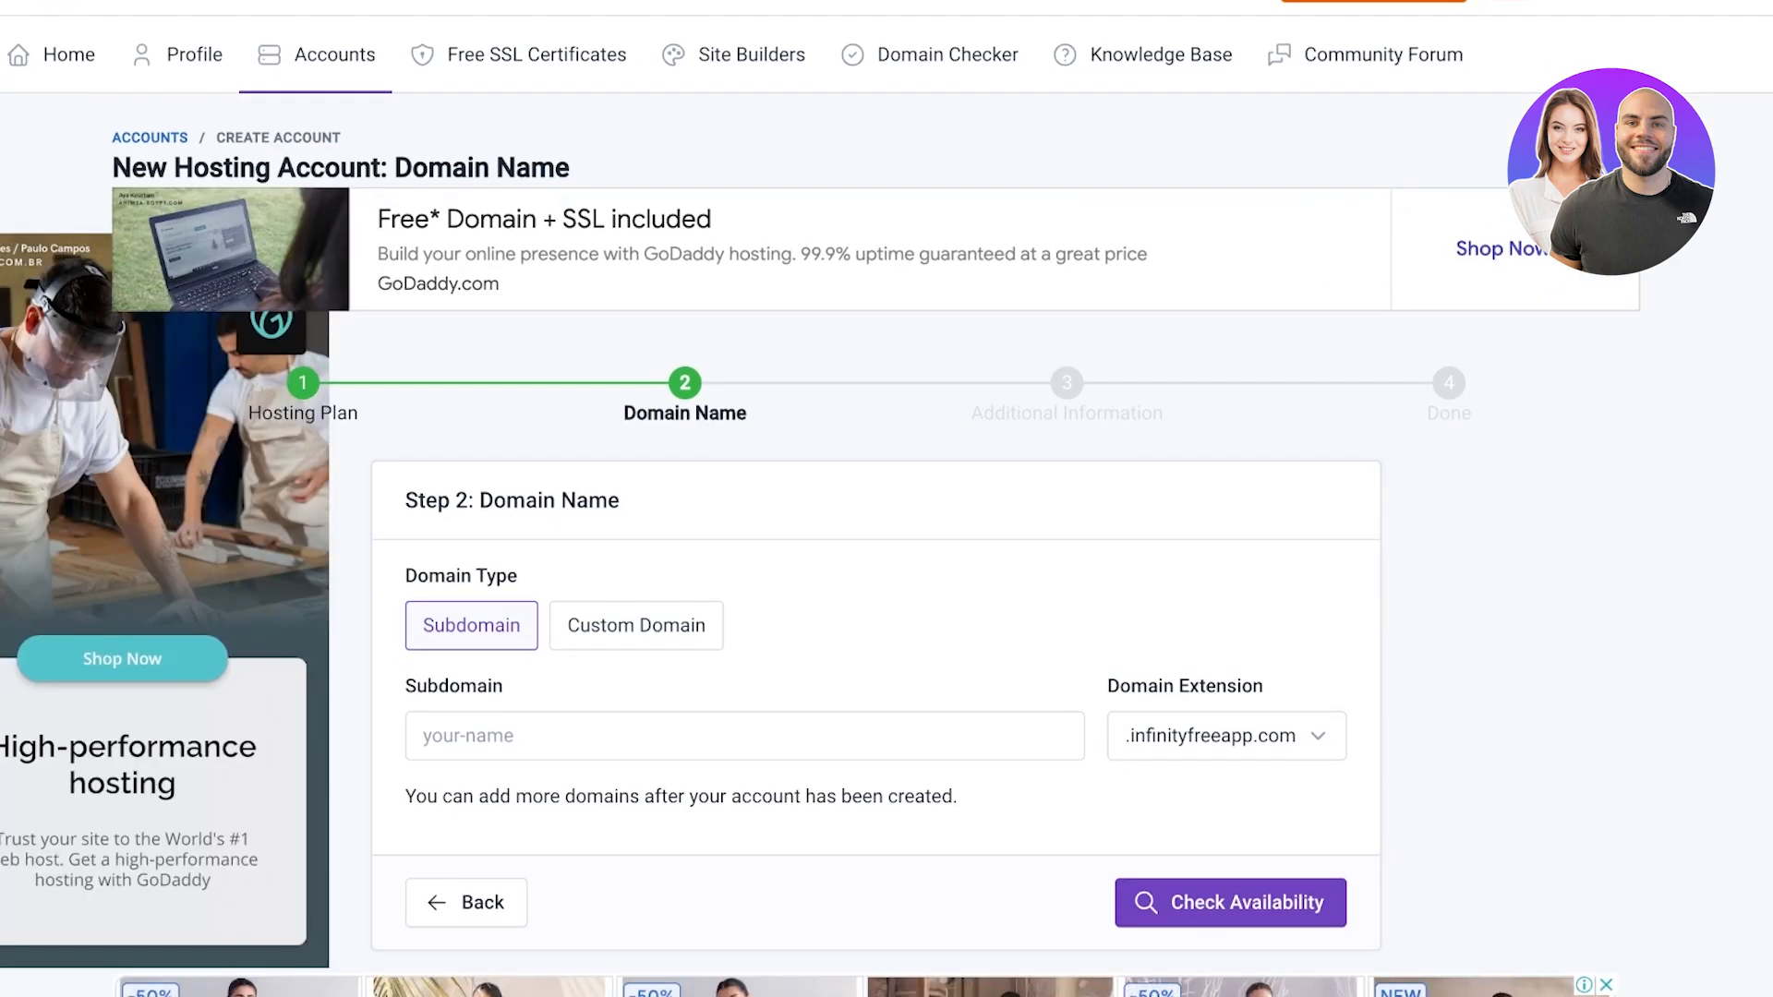
pyautogui.scroll(-3, 887, 498)
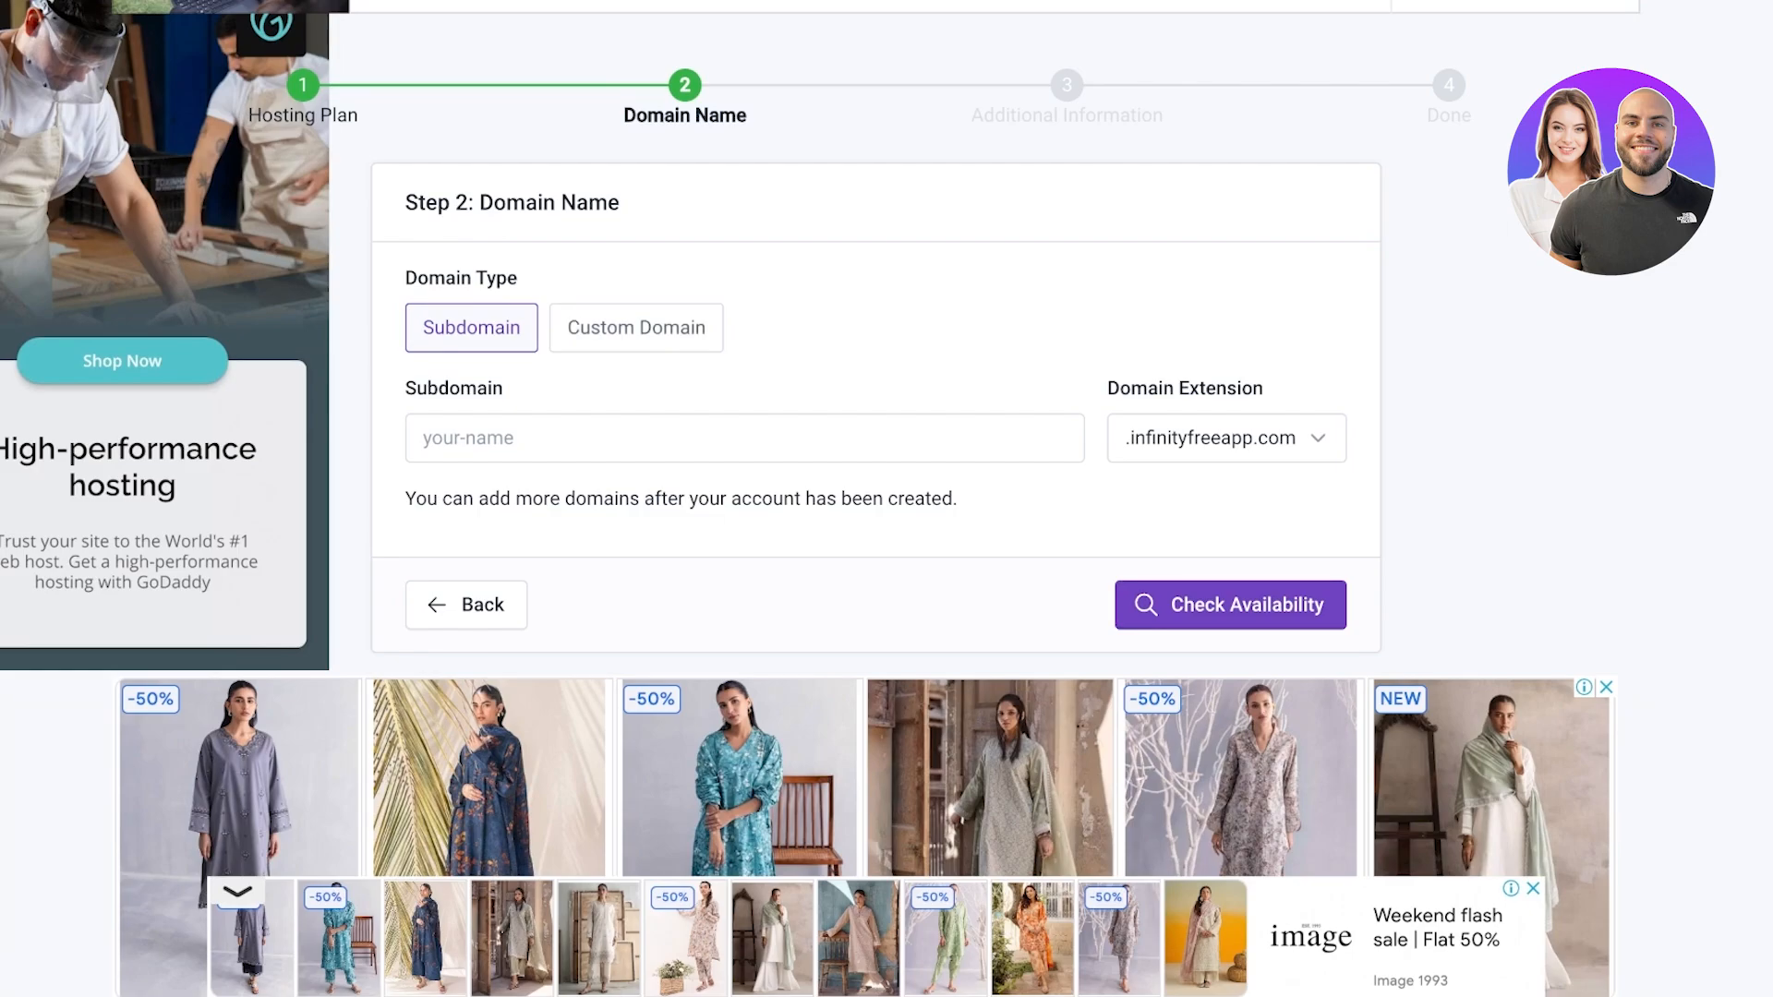
pyautogui.click(636, 328)
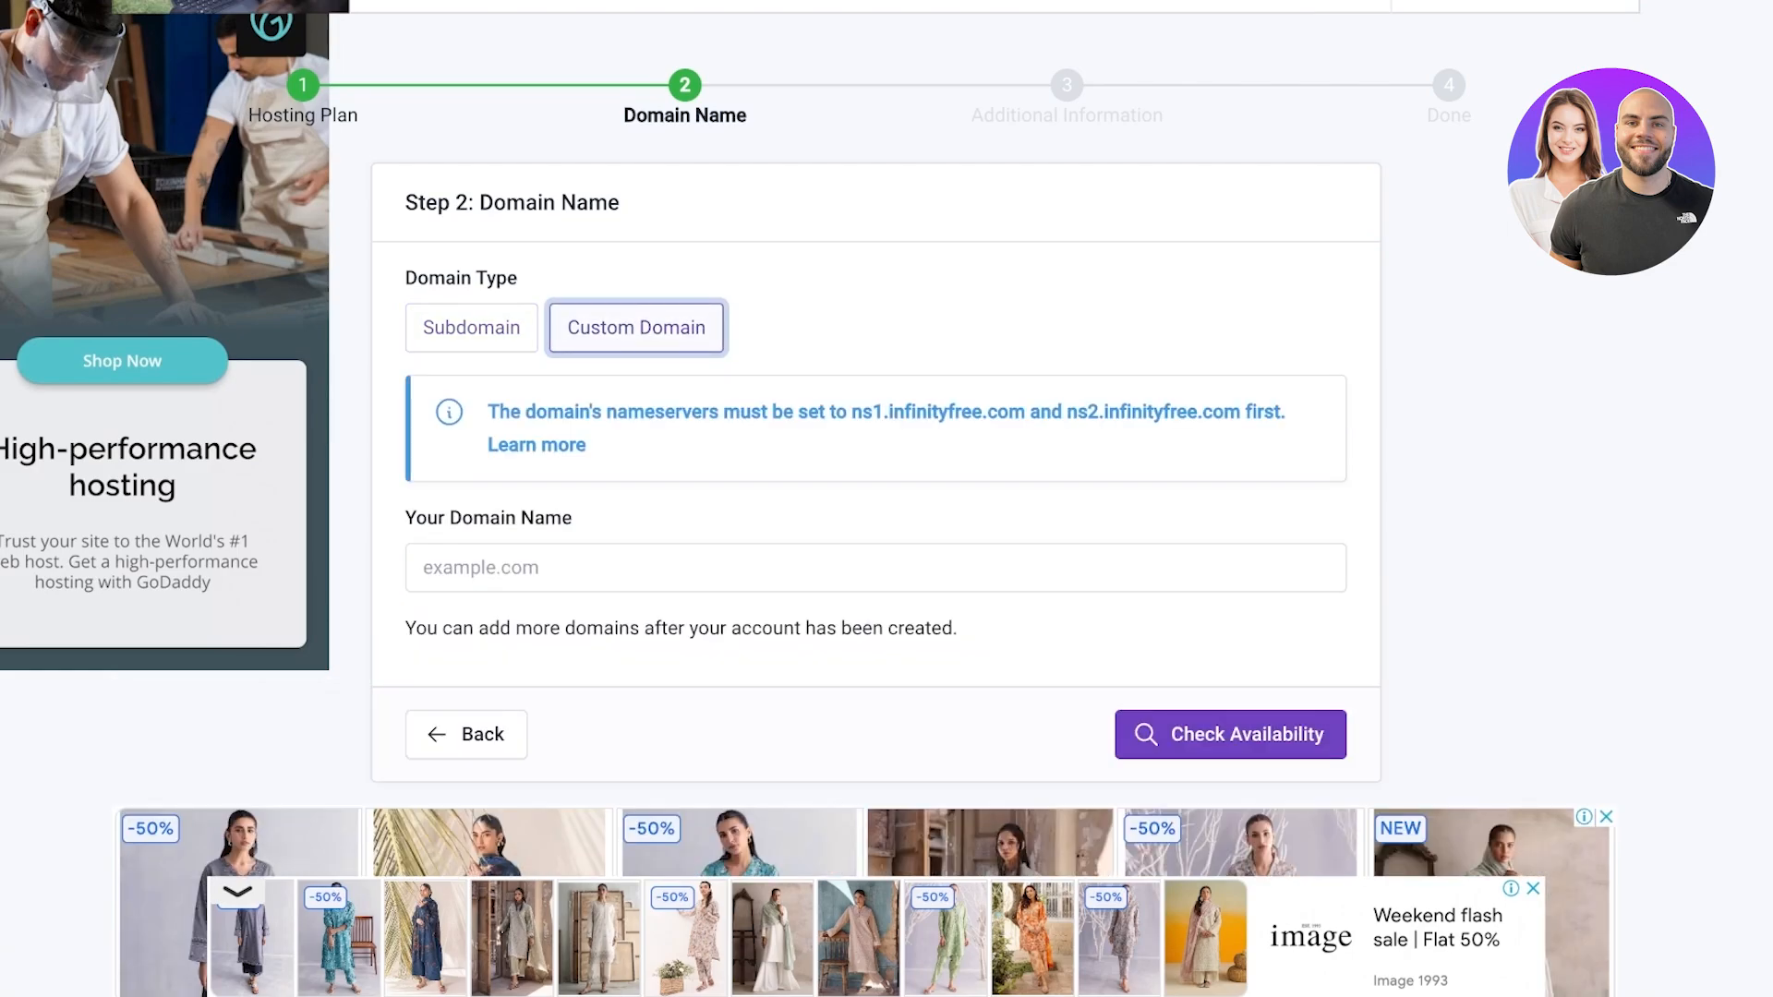
pyautogui.click(876, 567)
pyautogui.click(472, 328)
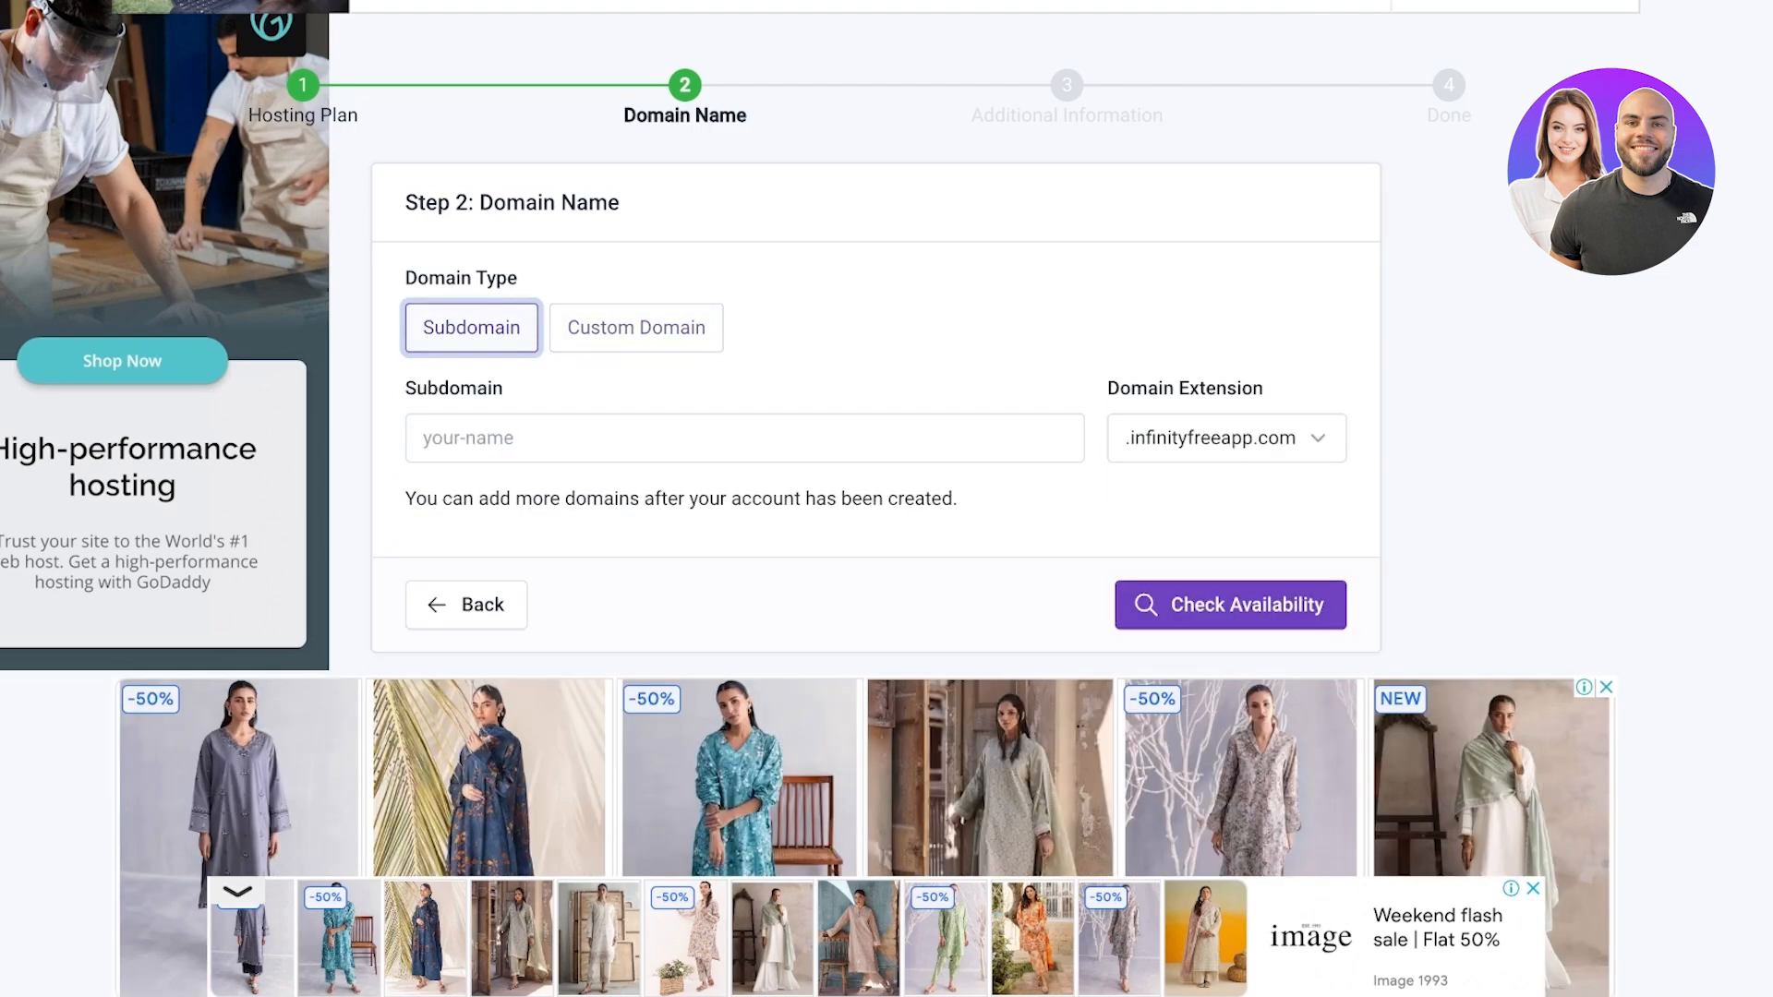
pyautogui.click(745, 438)
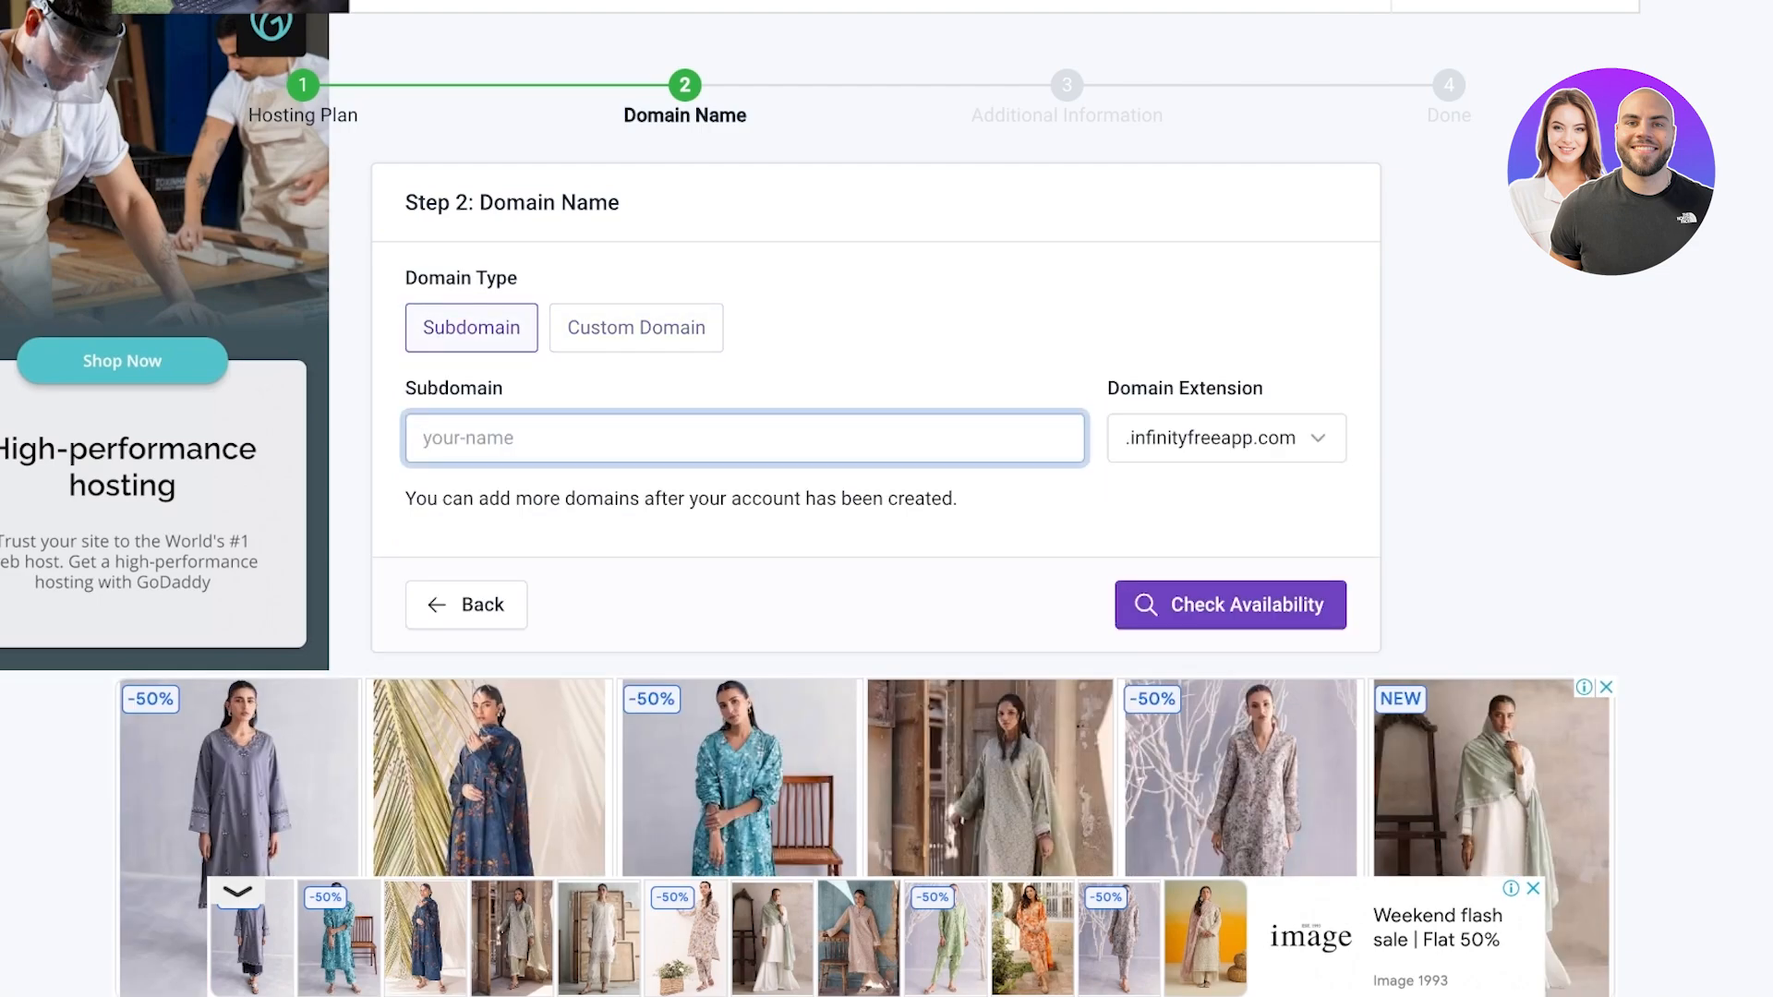
pyautogui.write('lilys')
pyautogui.click(1226, 438)
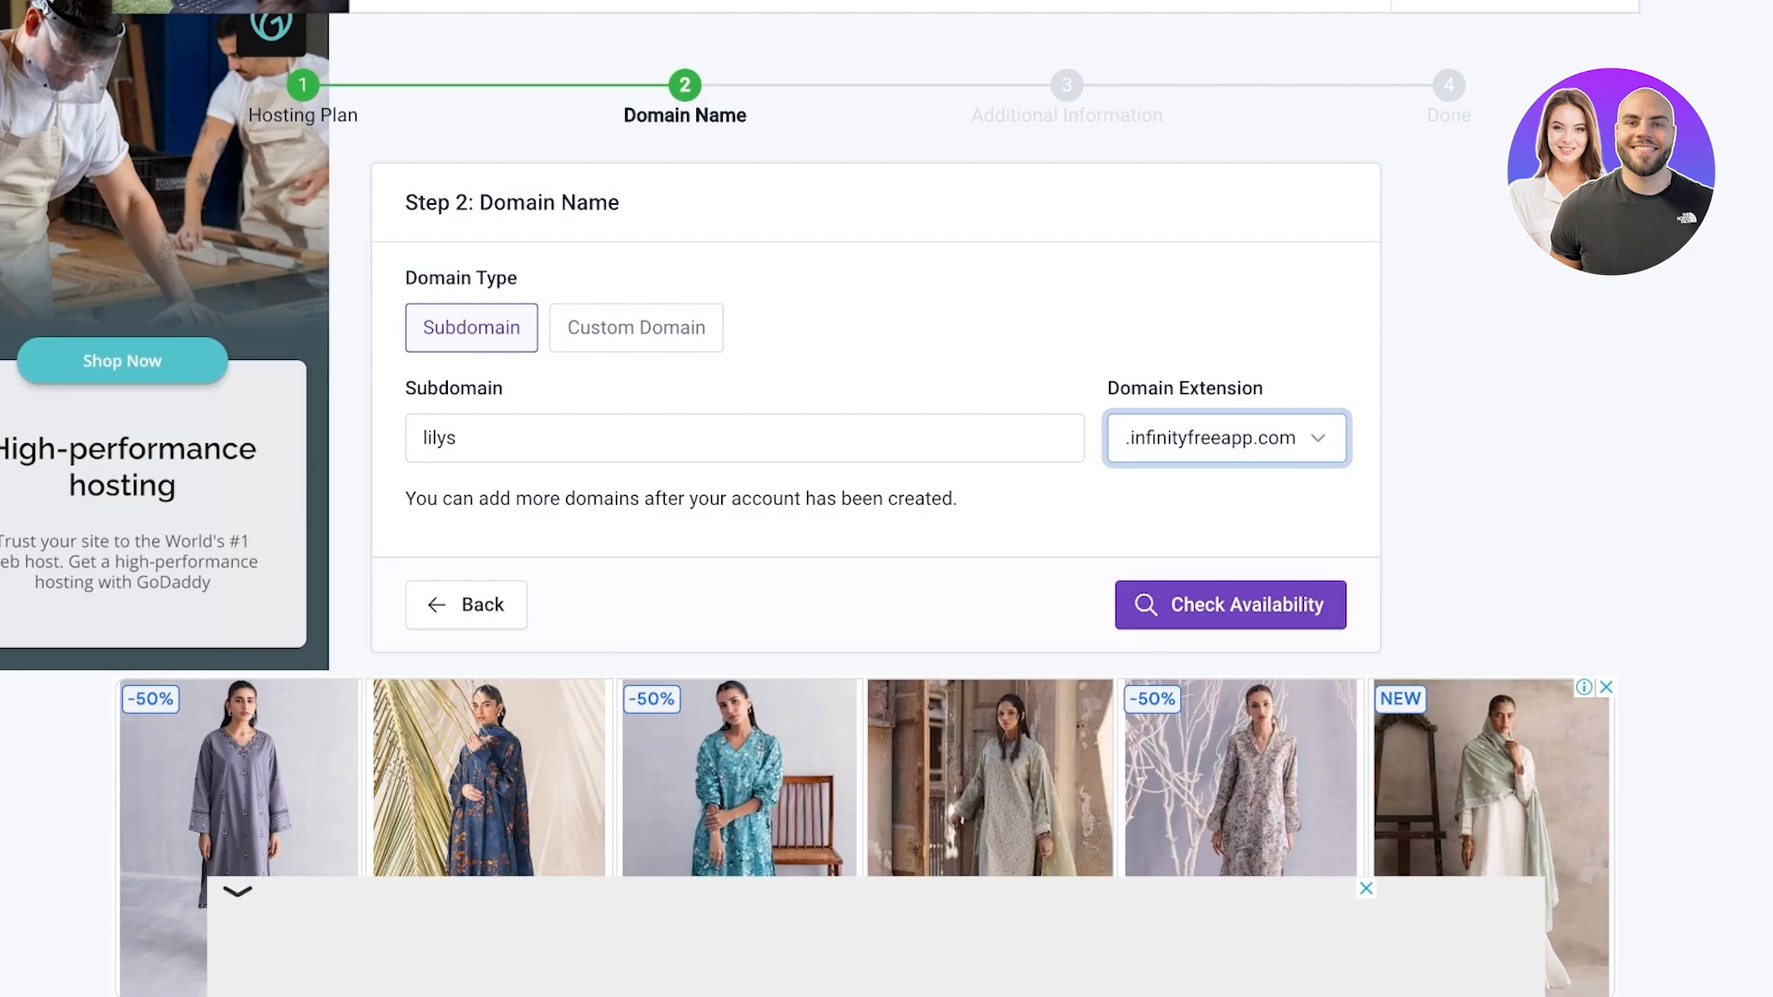
pyautogui.press('Down')
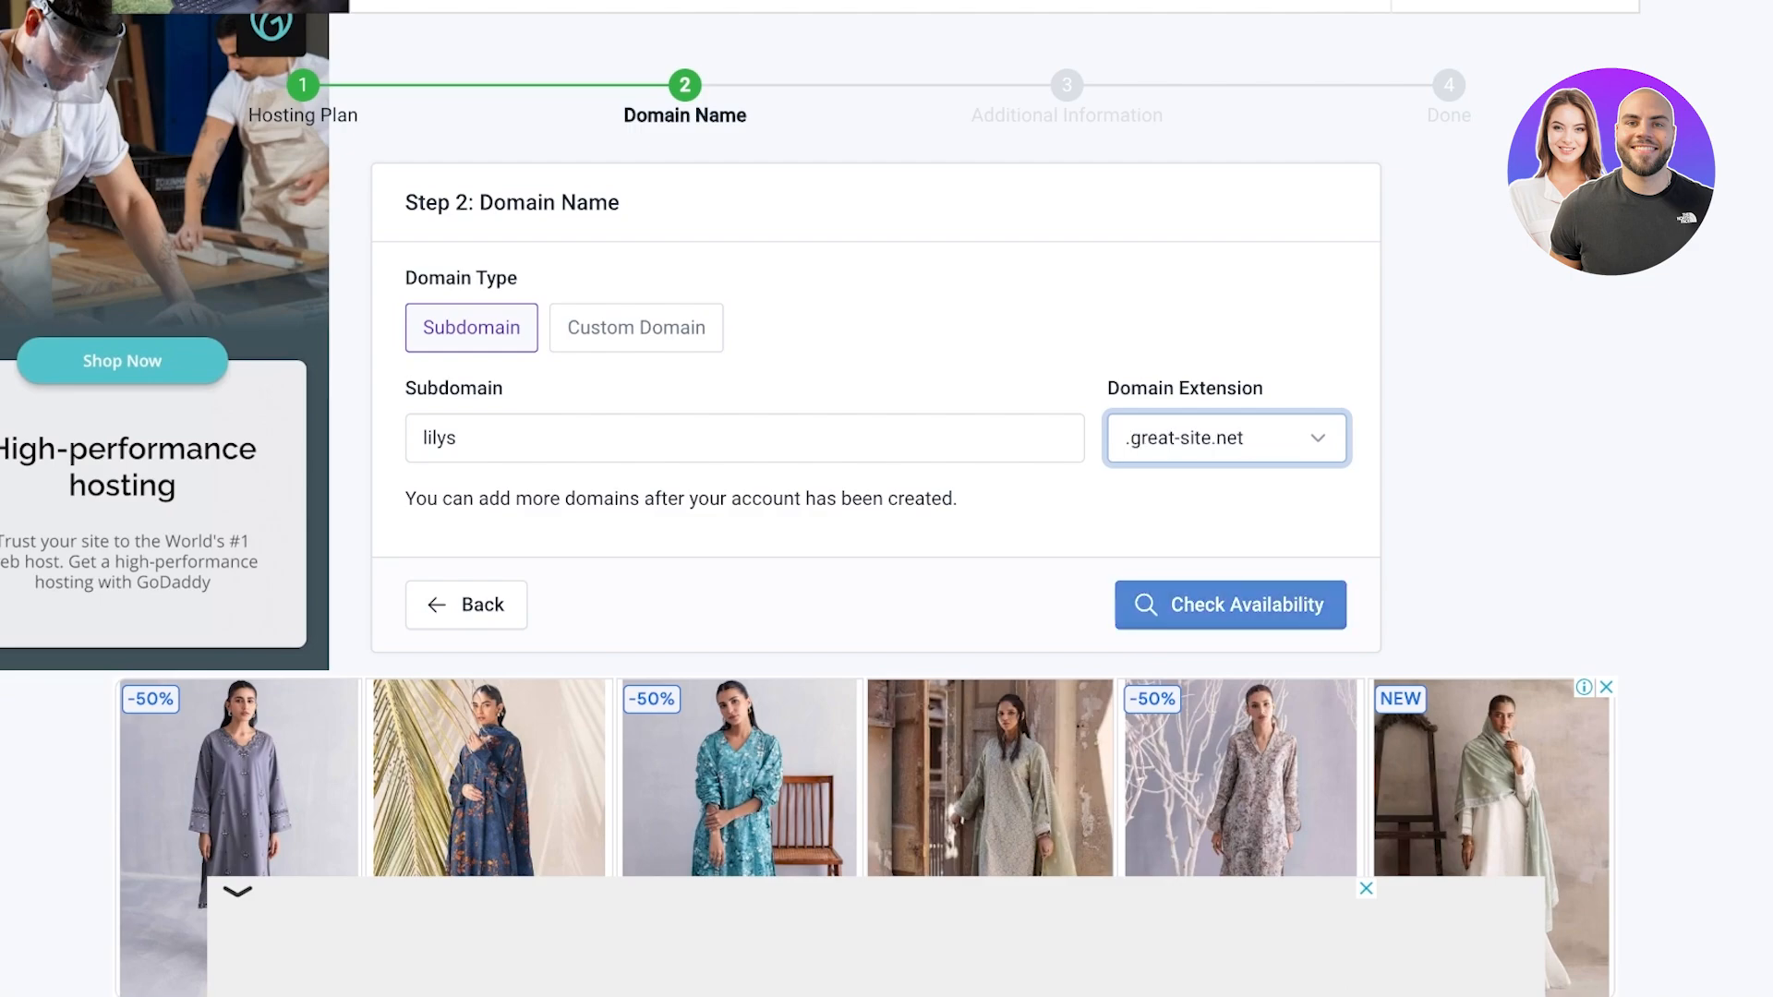
pyautogui.click(1247, 605)
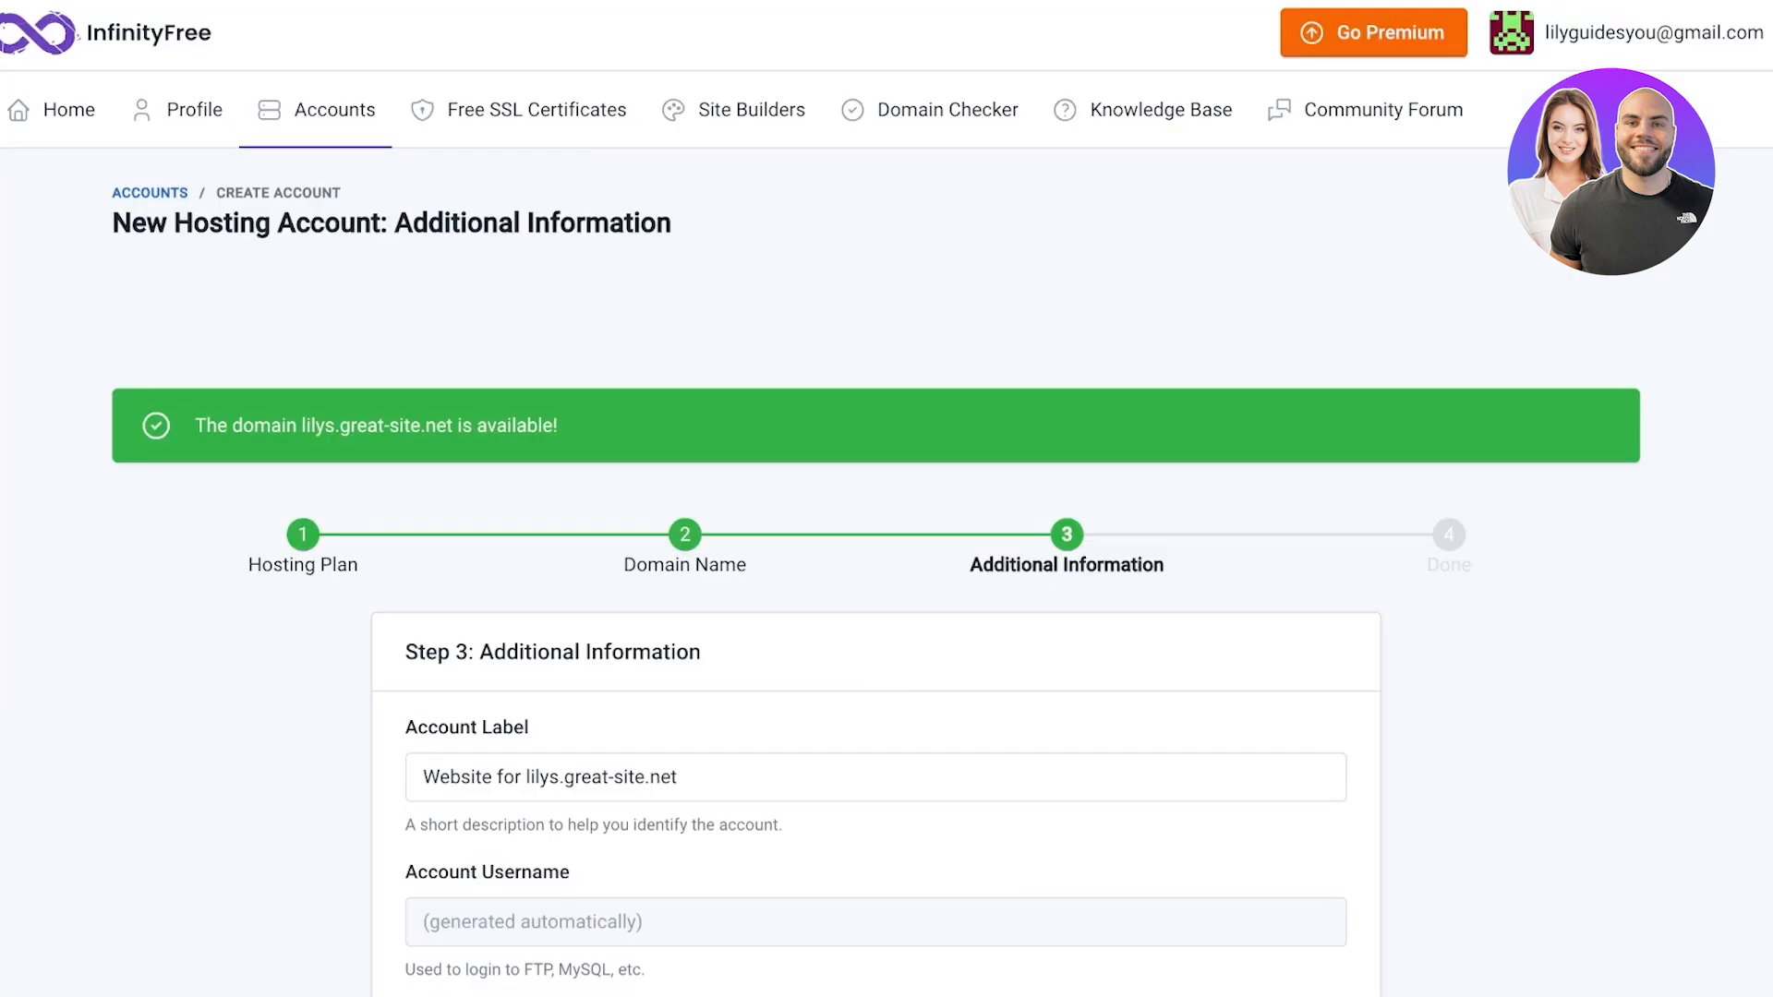
# Replace the generated account password with a new password
pyautogui.scroll(-5, 887, 499)
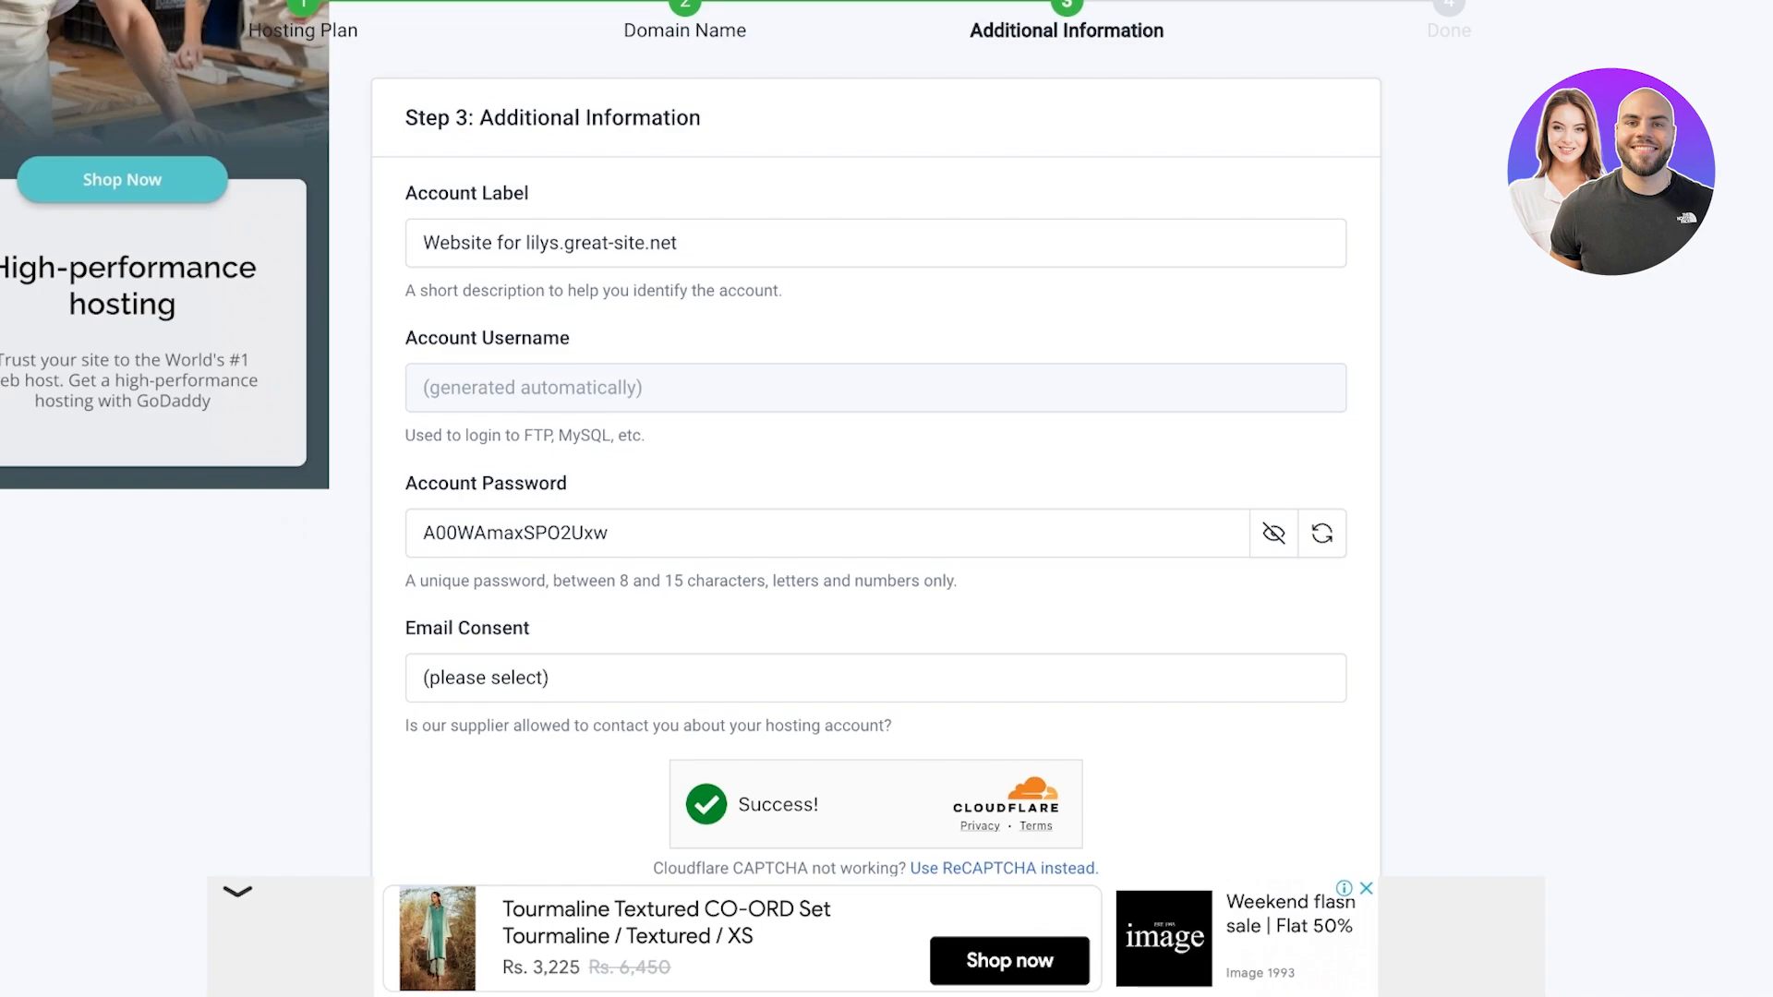
pyautogui.doubleClick(515, 533)
pyautogui.scroll(1, 1323, 535)
pyautogui.click(1274, 538)
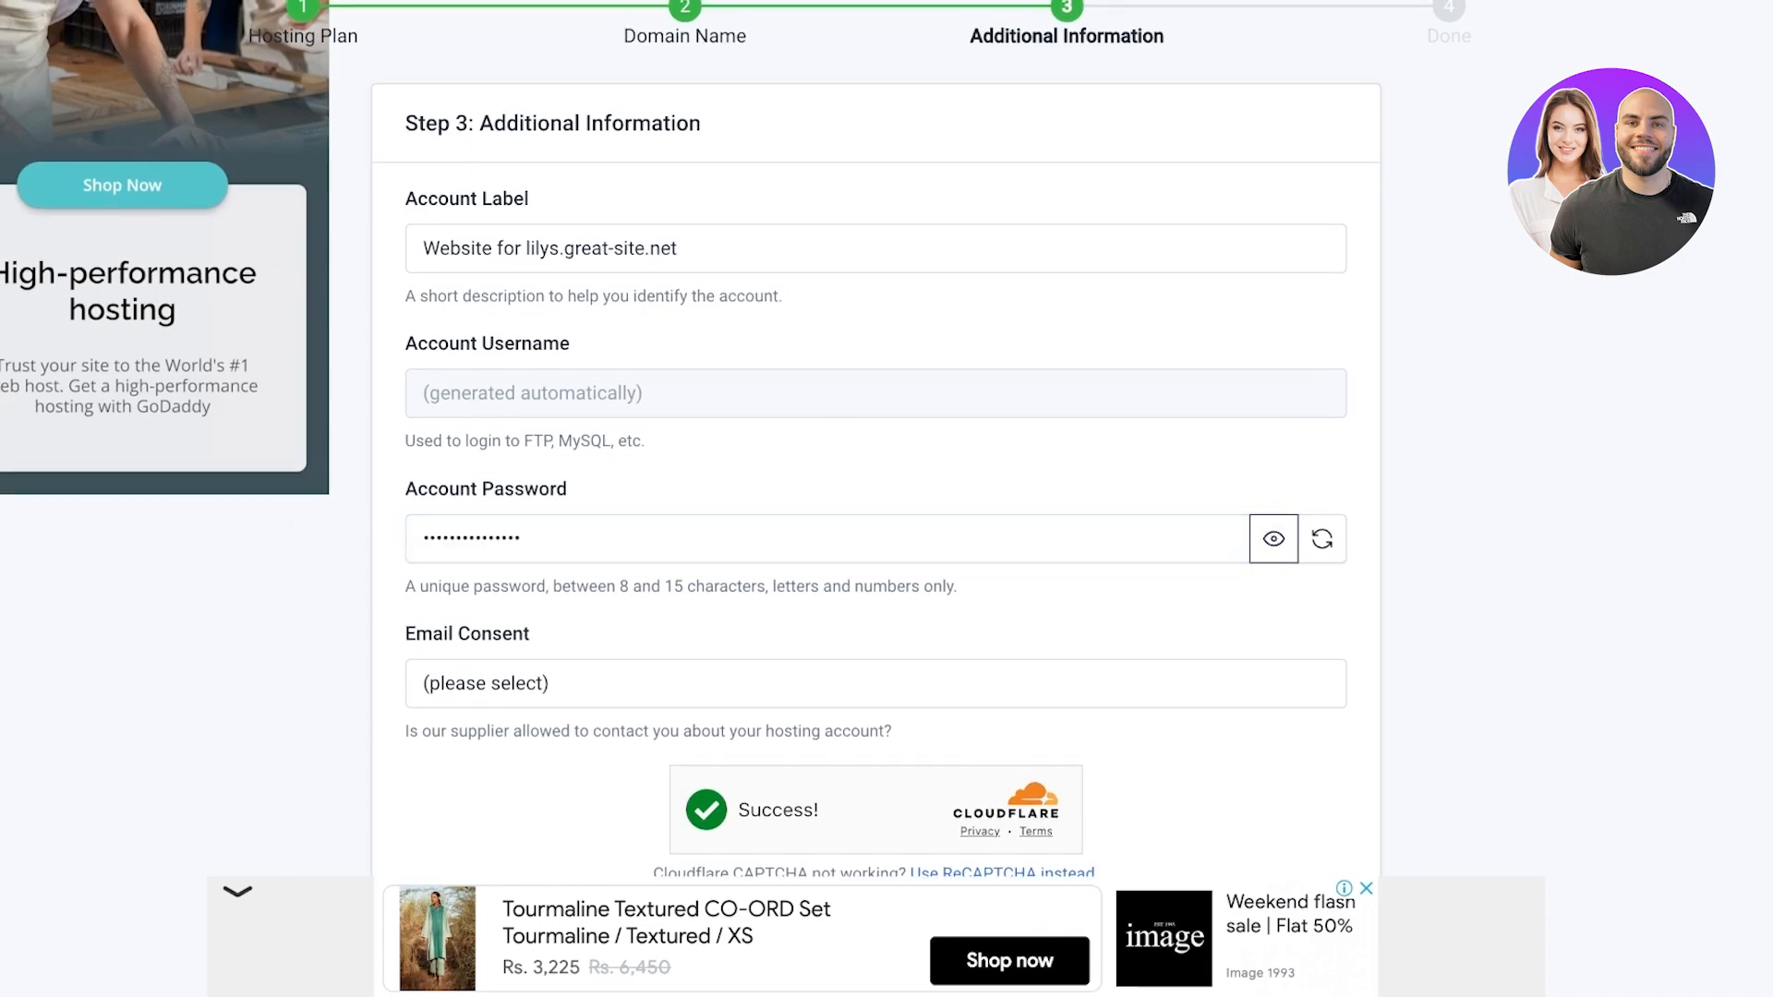
pyautogui.doubleClick(520, 539)
pyautogui.press('BackSpace')
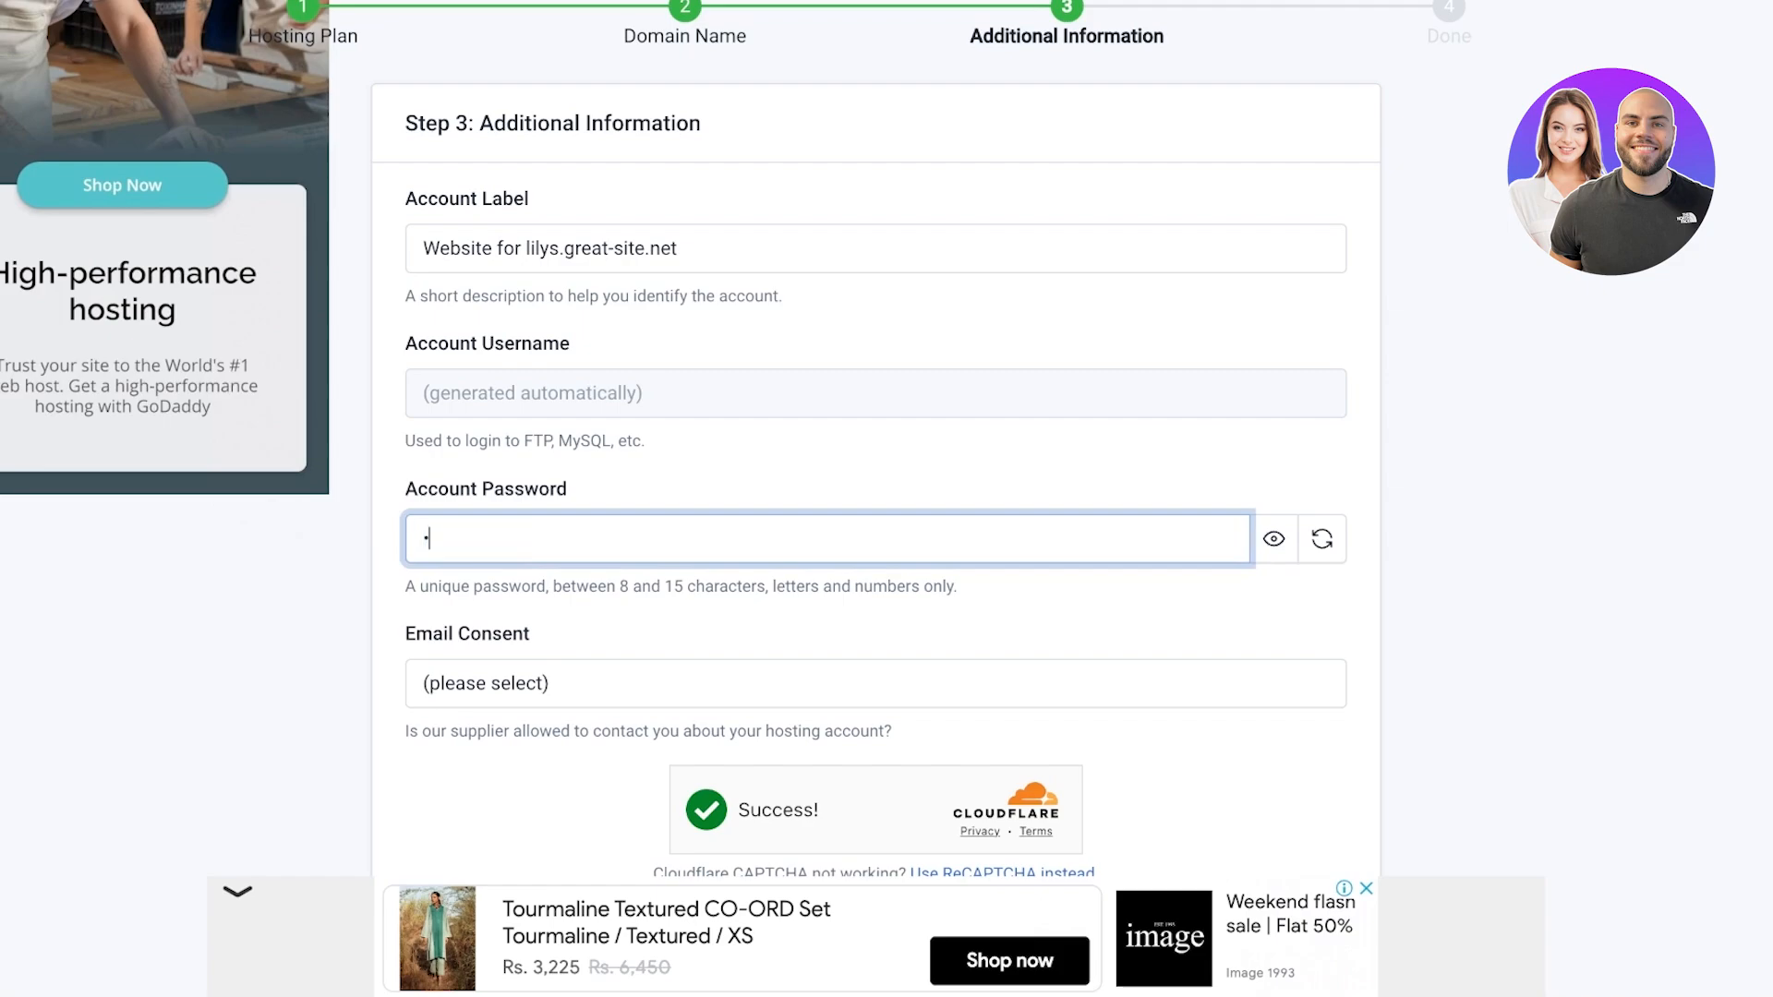
pyautogui.write('*********')
# Choose 'I Approve' for email consent and submit the form, which returns a password error
pyautogui.click(875, 683)
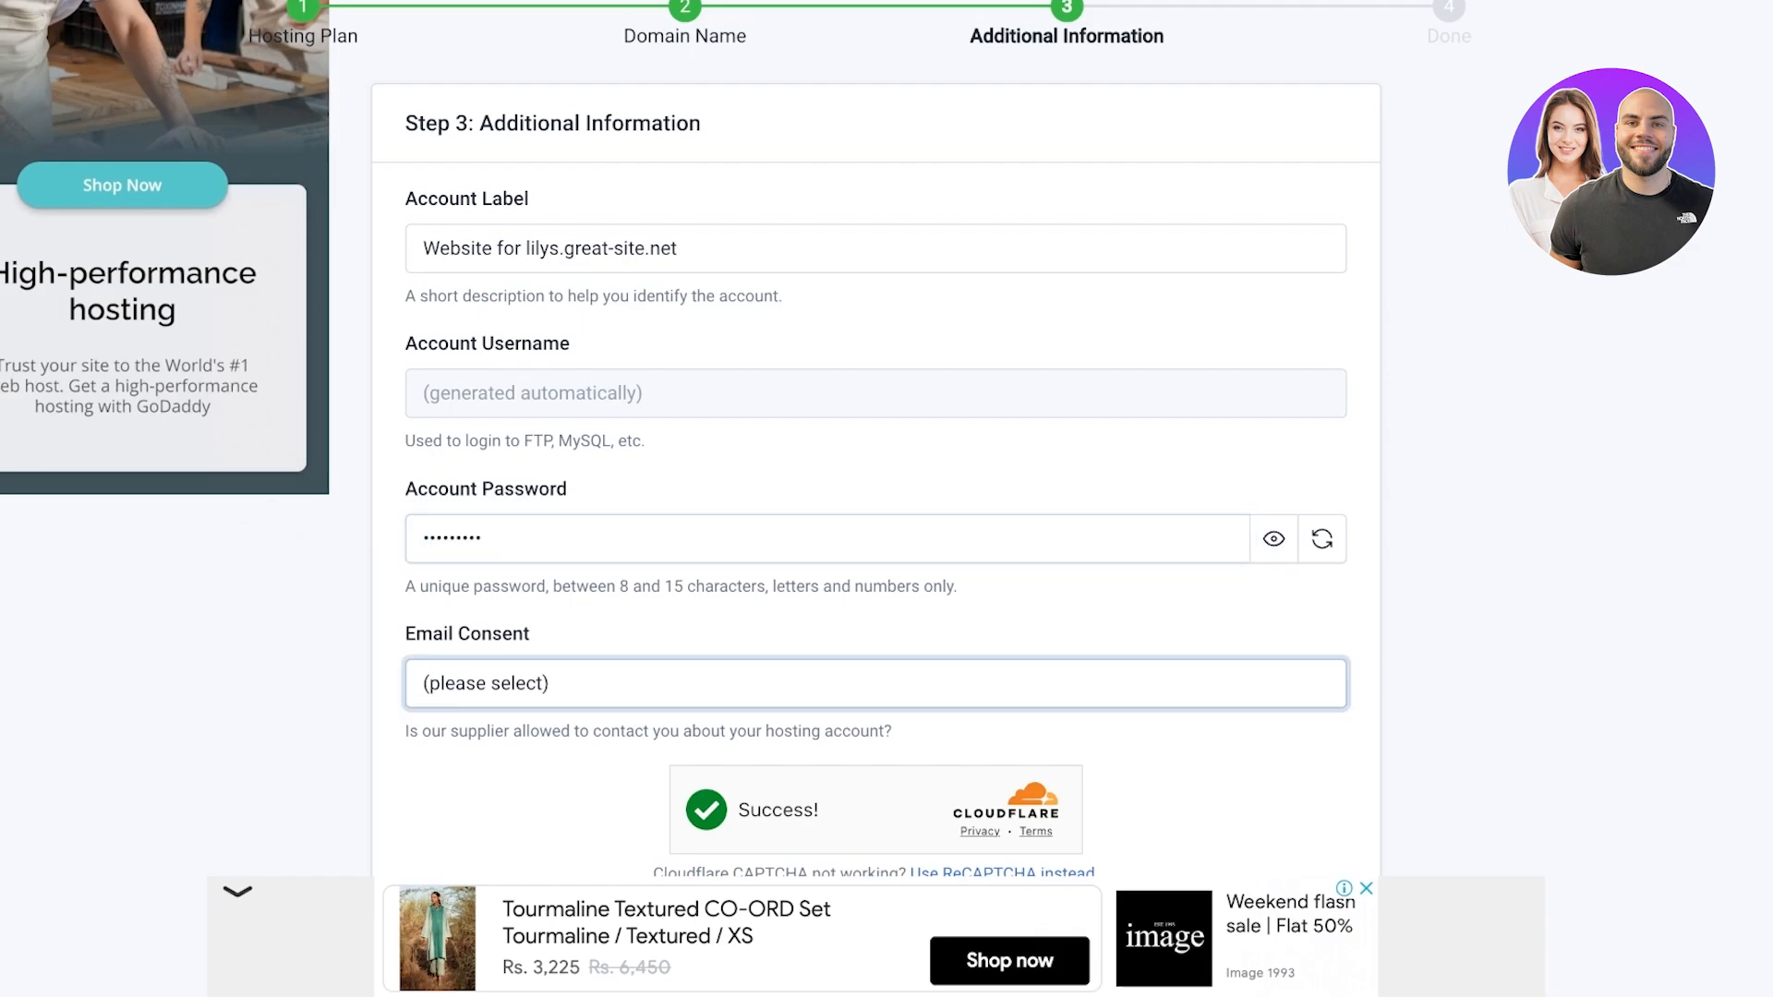
pyautogui.click(481, 709)
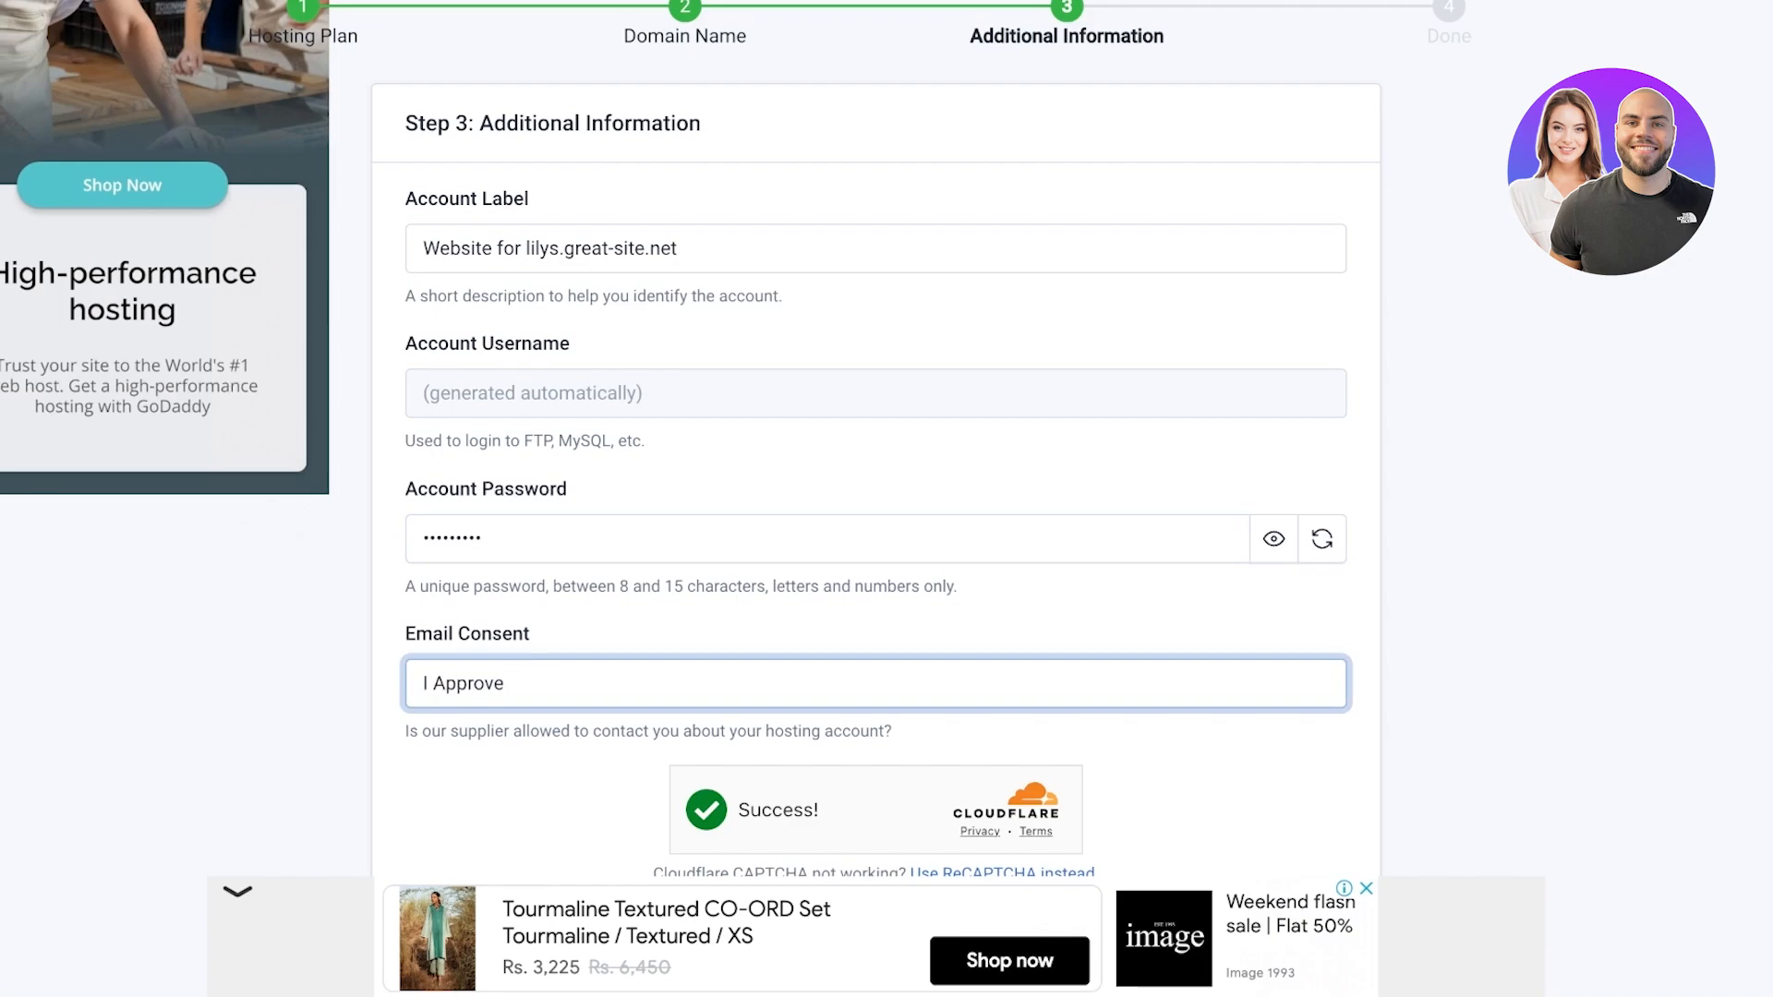
pyautogui.scroll(-3, 875, 499)
pyautogui.click(1240, 685)
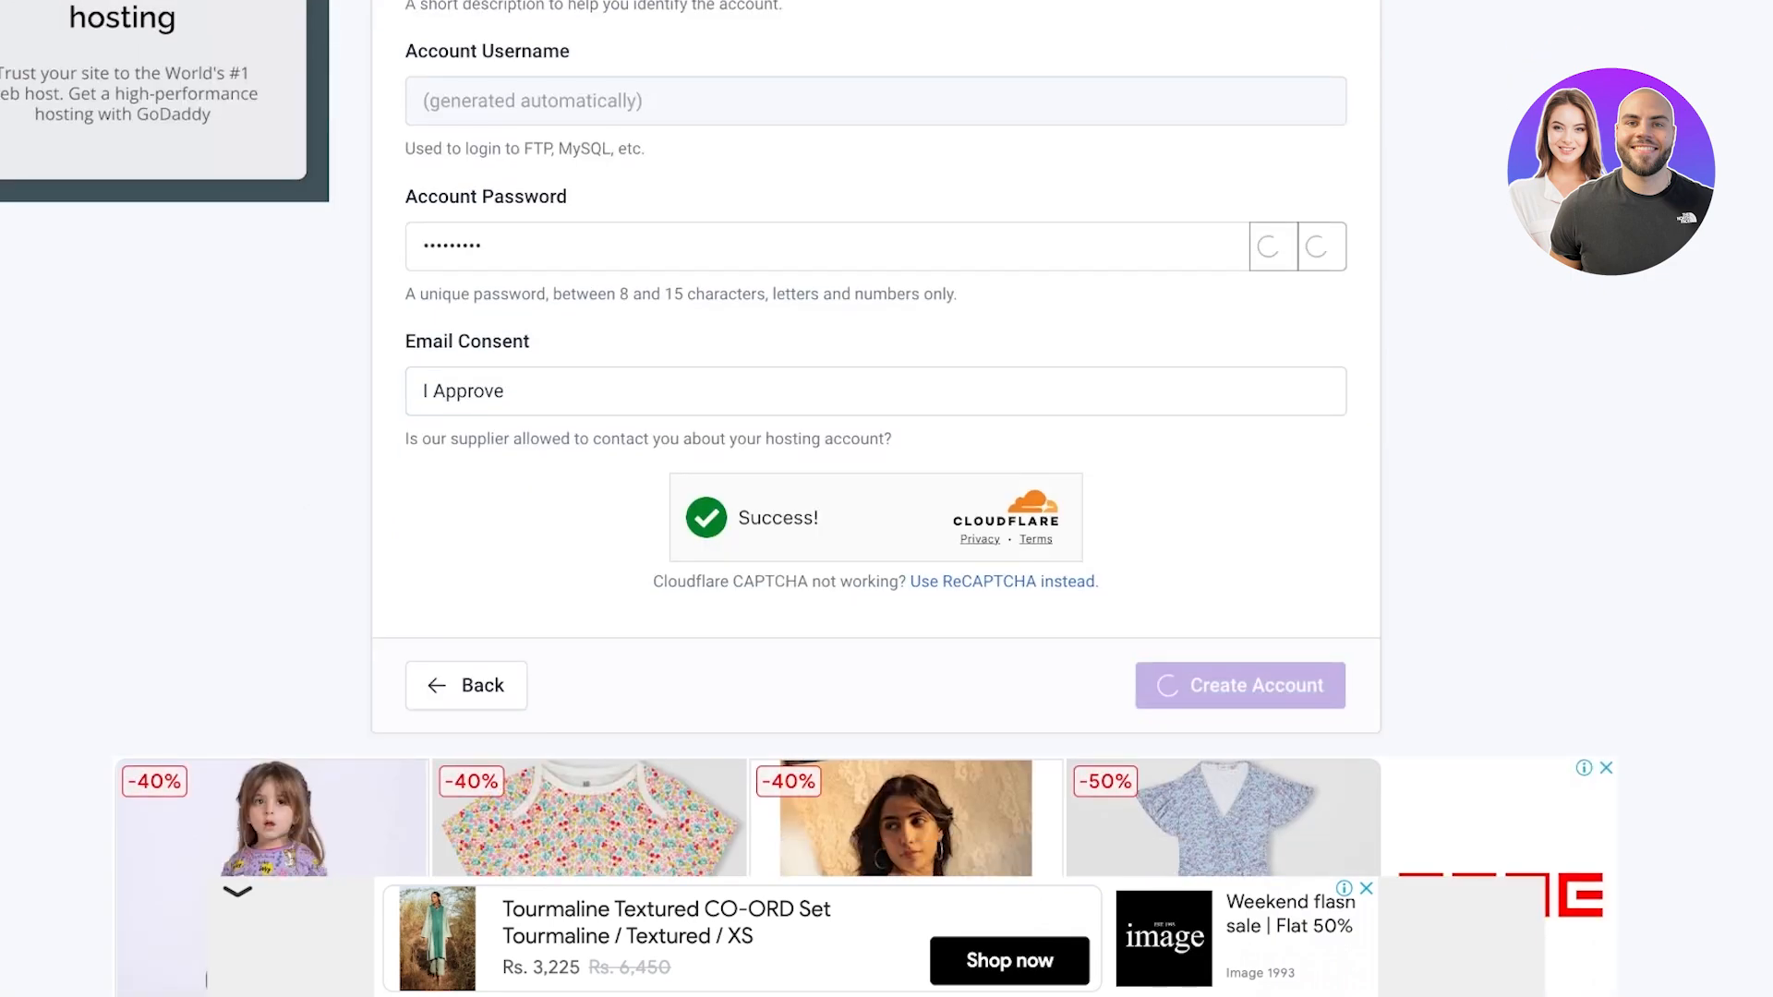
pyautogui.scroll(-7, 876, 499)
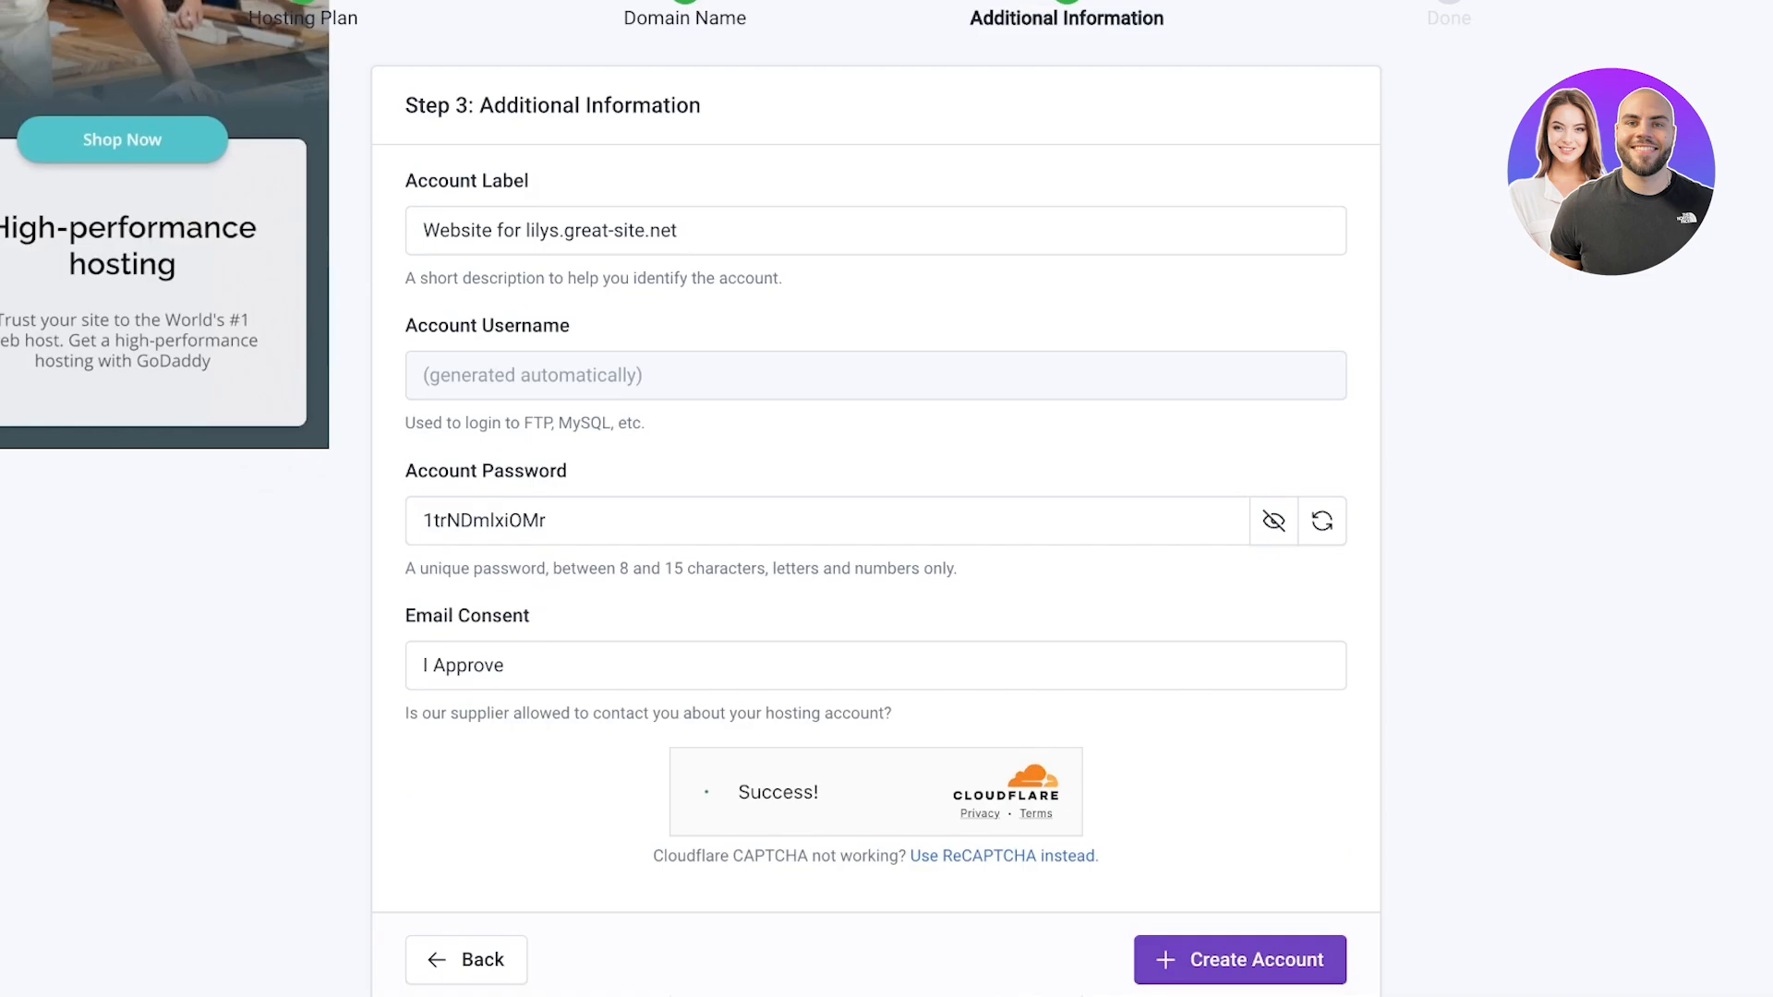
pyautogui.scroll(3, 875, 499)
pyautogui.scroll(-1, 875, 499)
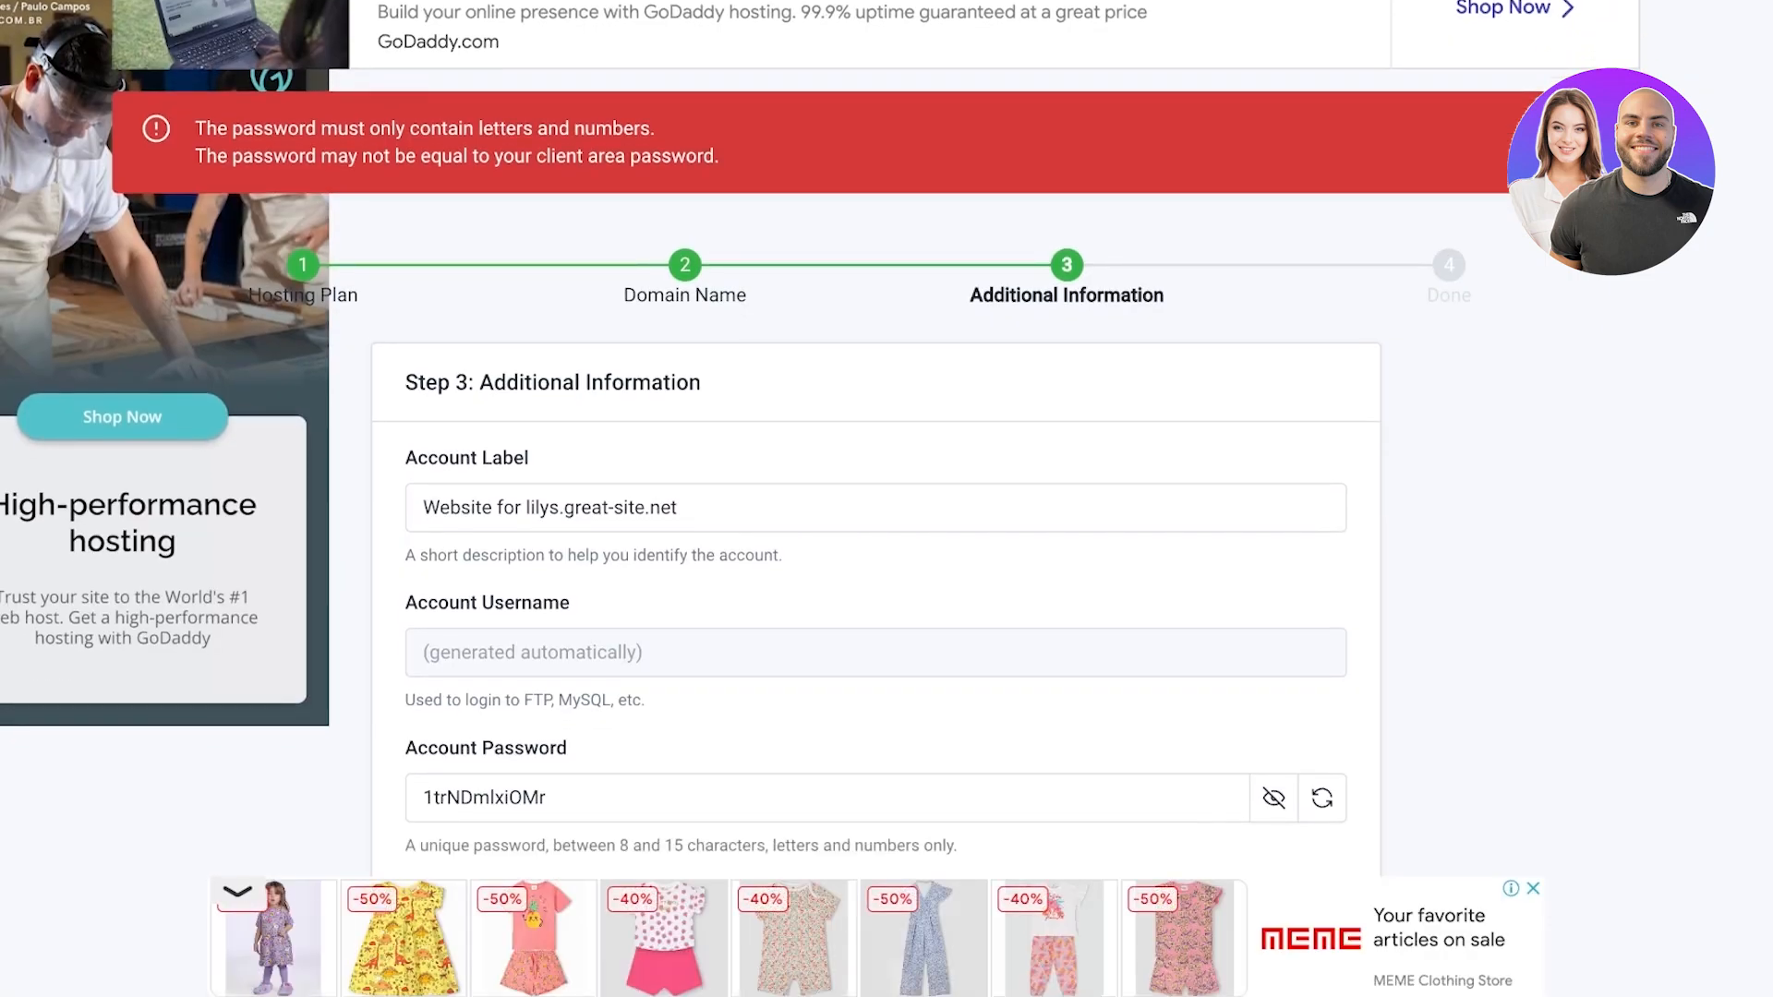
# Overwrite the account password with a letters-and-numbers-only one and resubmit to create the account
pyautogui.scroll(-1, 876, 499)
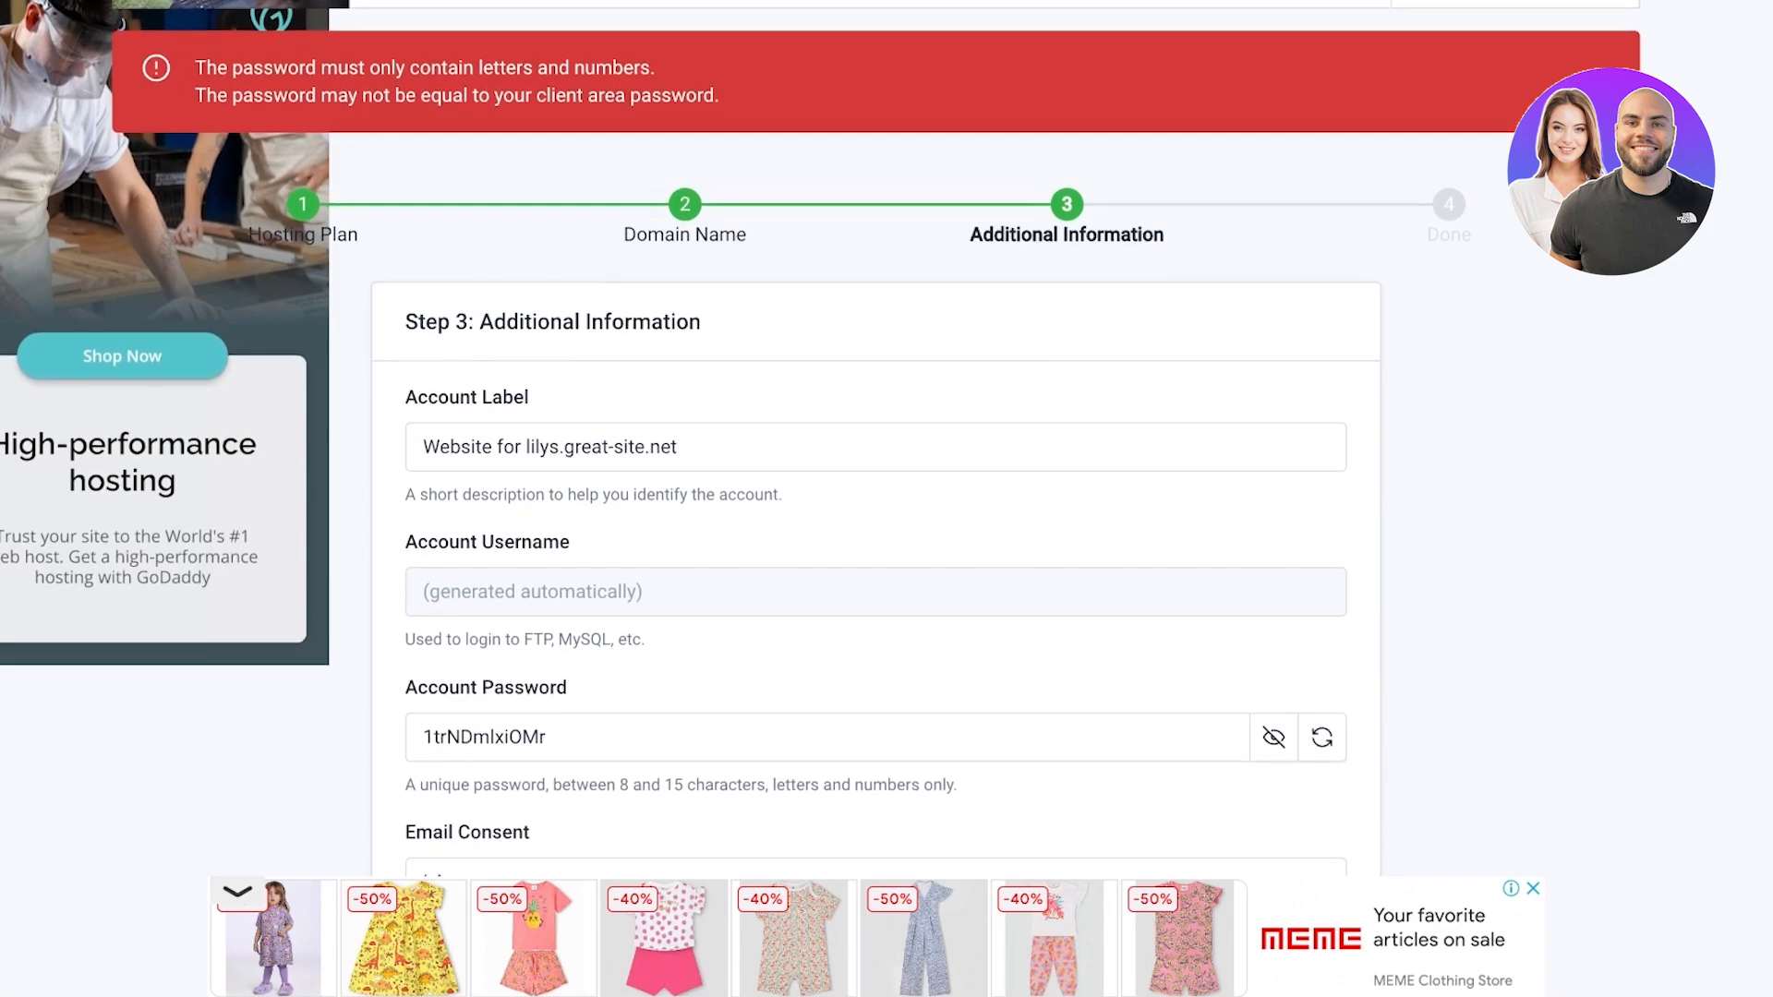
pyautogui.scroll(-1, 1274, 734)
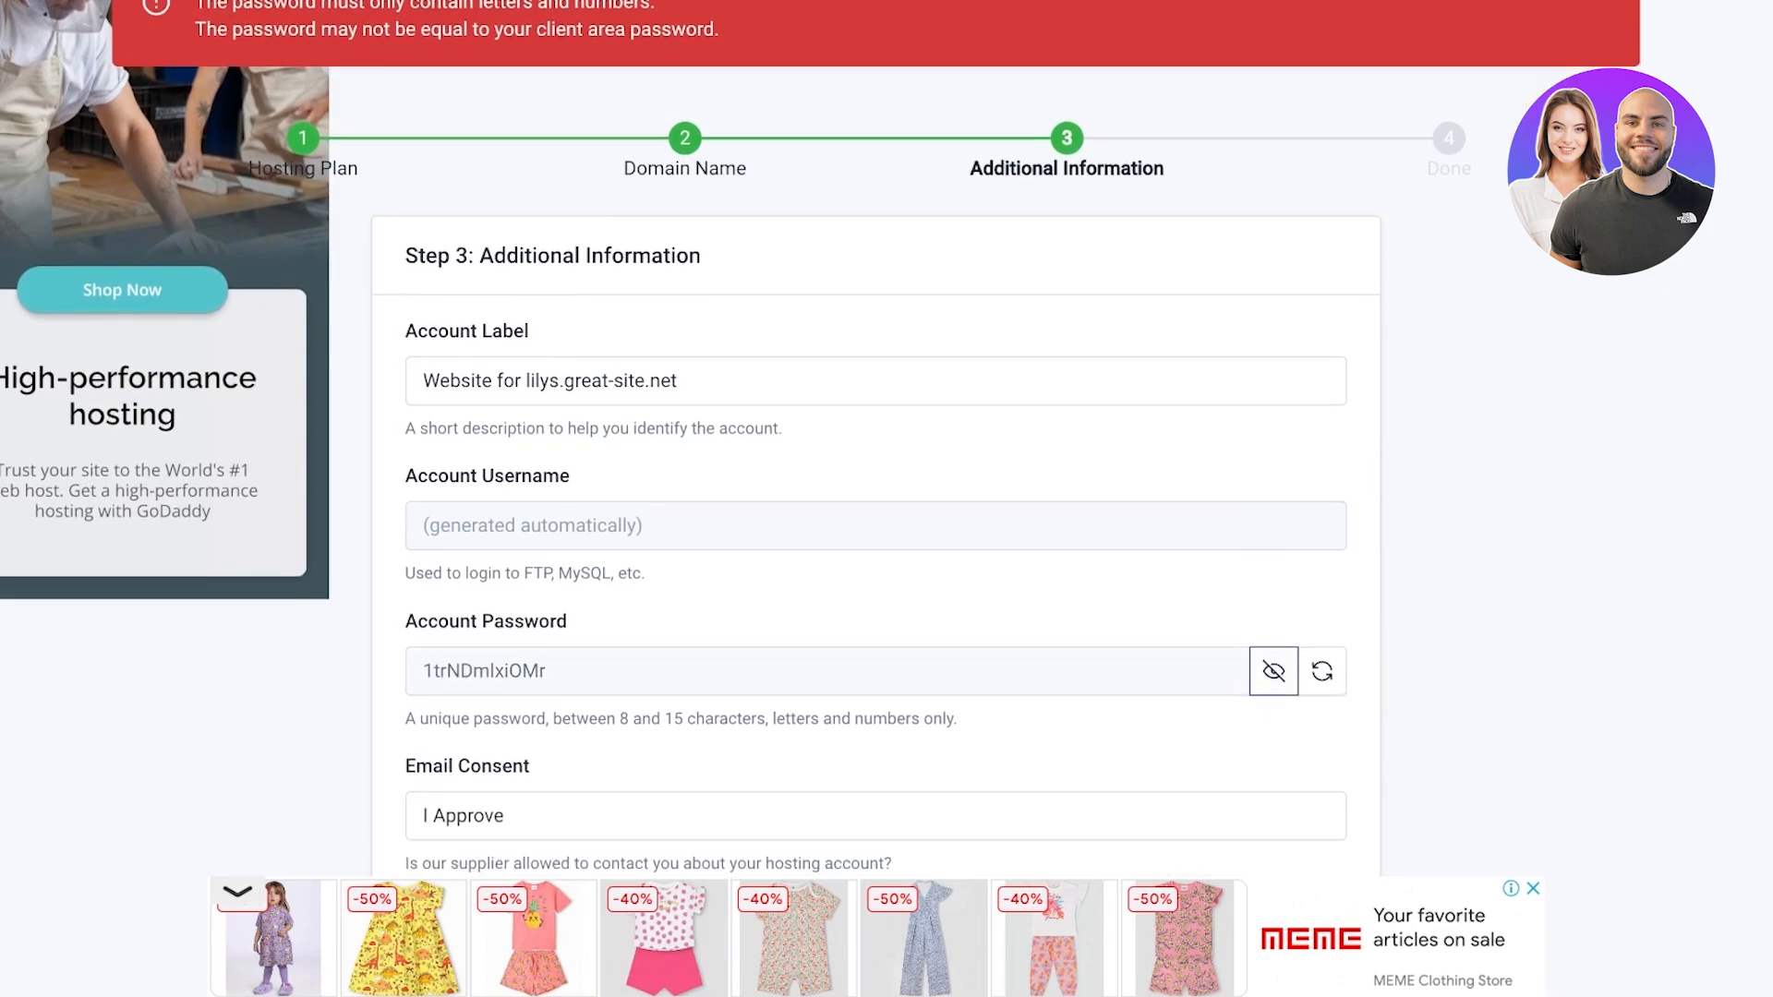
pyautogui.click(1274, 671)
pyautogui.hotkey('ctrl', 'a')
pyautogui.write('••••••')
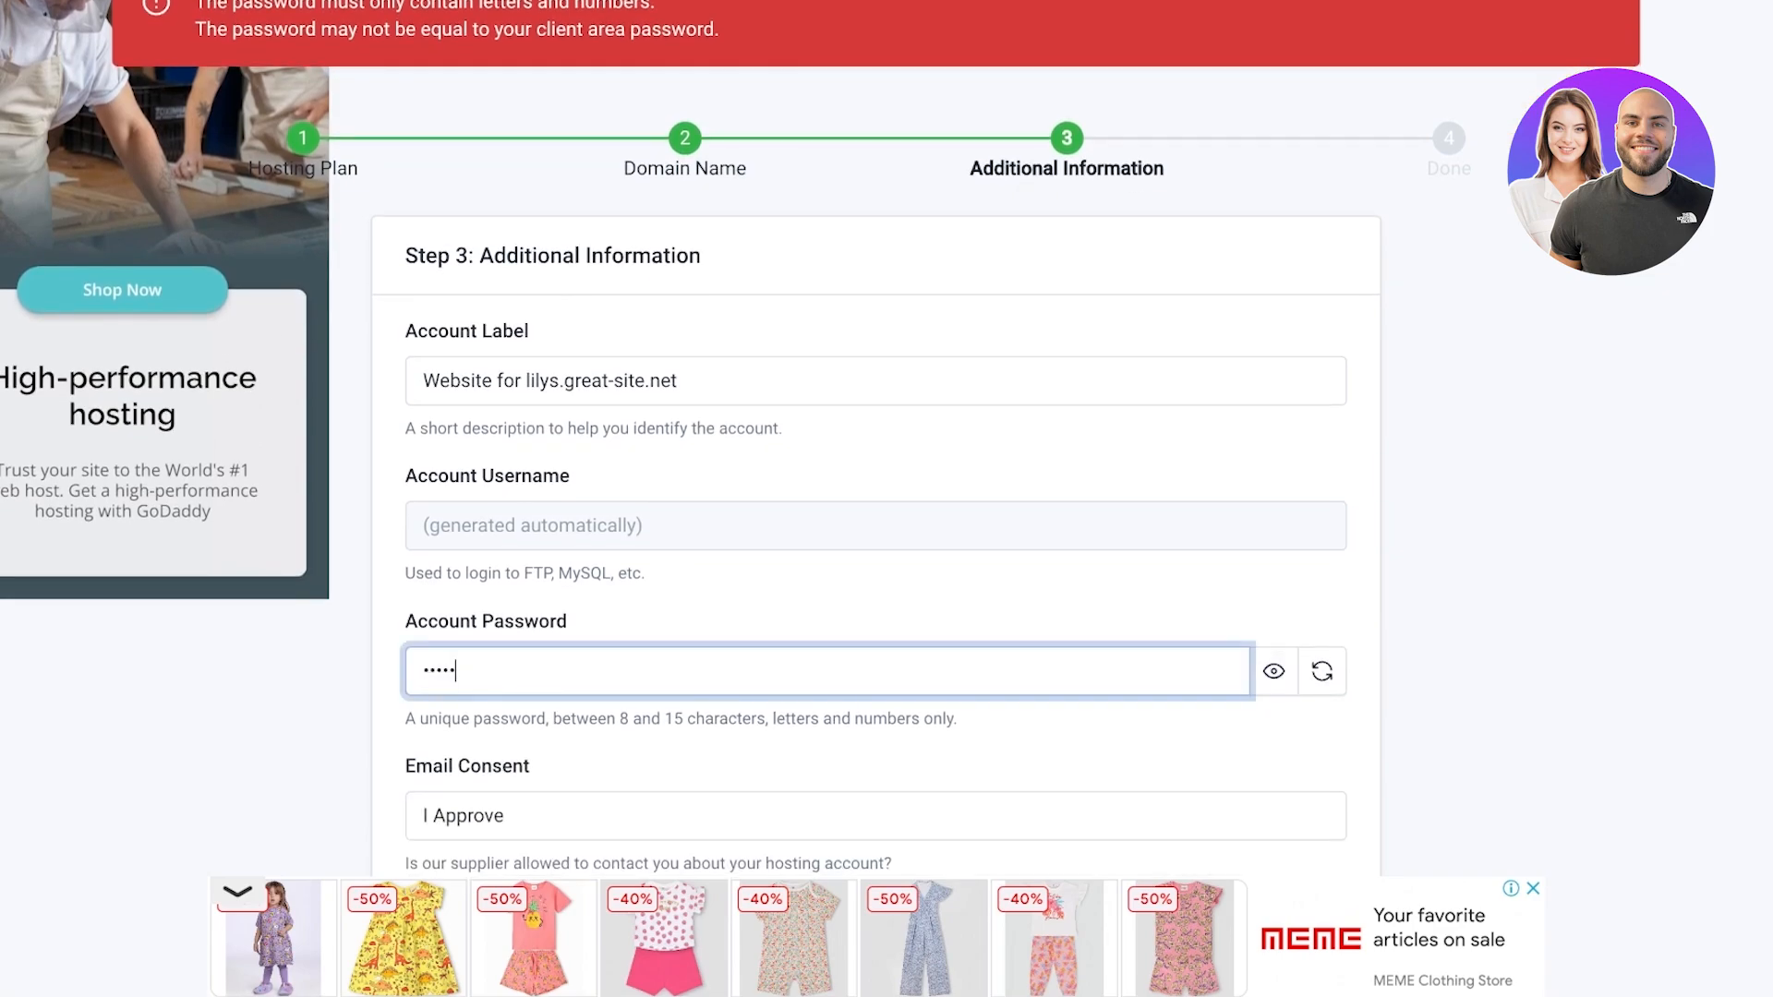
pyautogui.write('••')
pyautogui.scroll(-3, 1273, 671)
pyautogui.click(1240, 831)
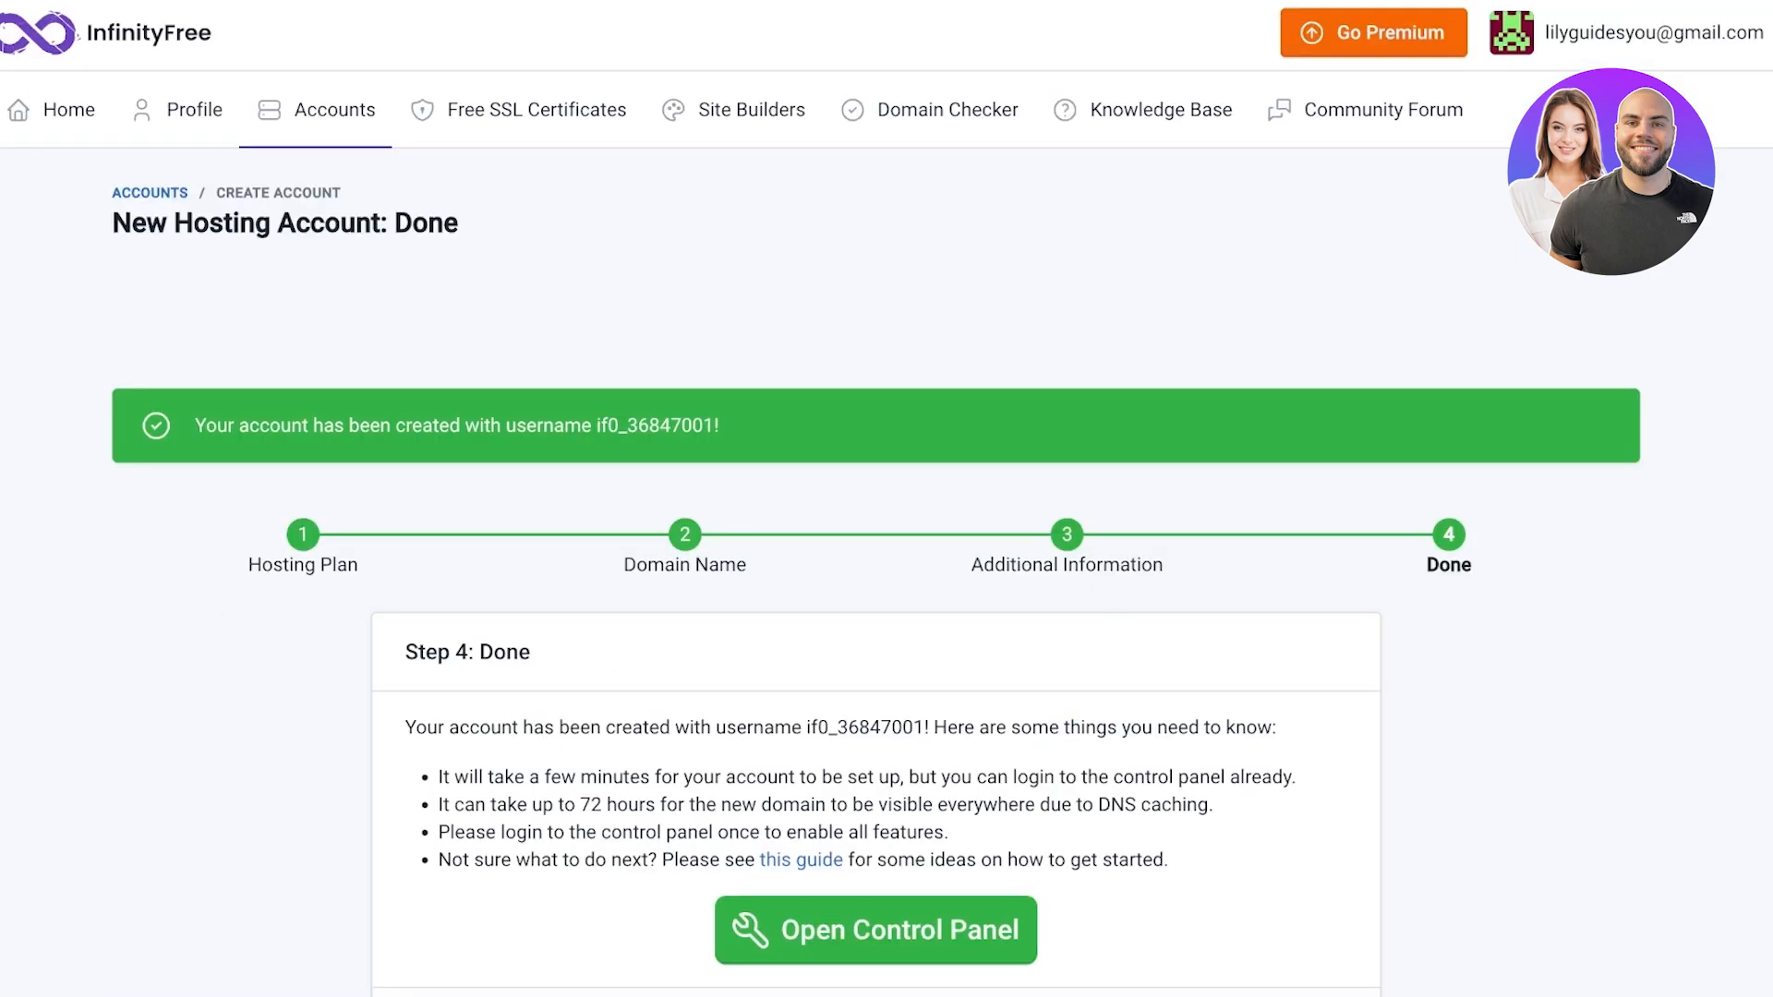
pyautogui.scroll(-1, 887, 498)
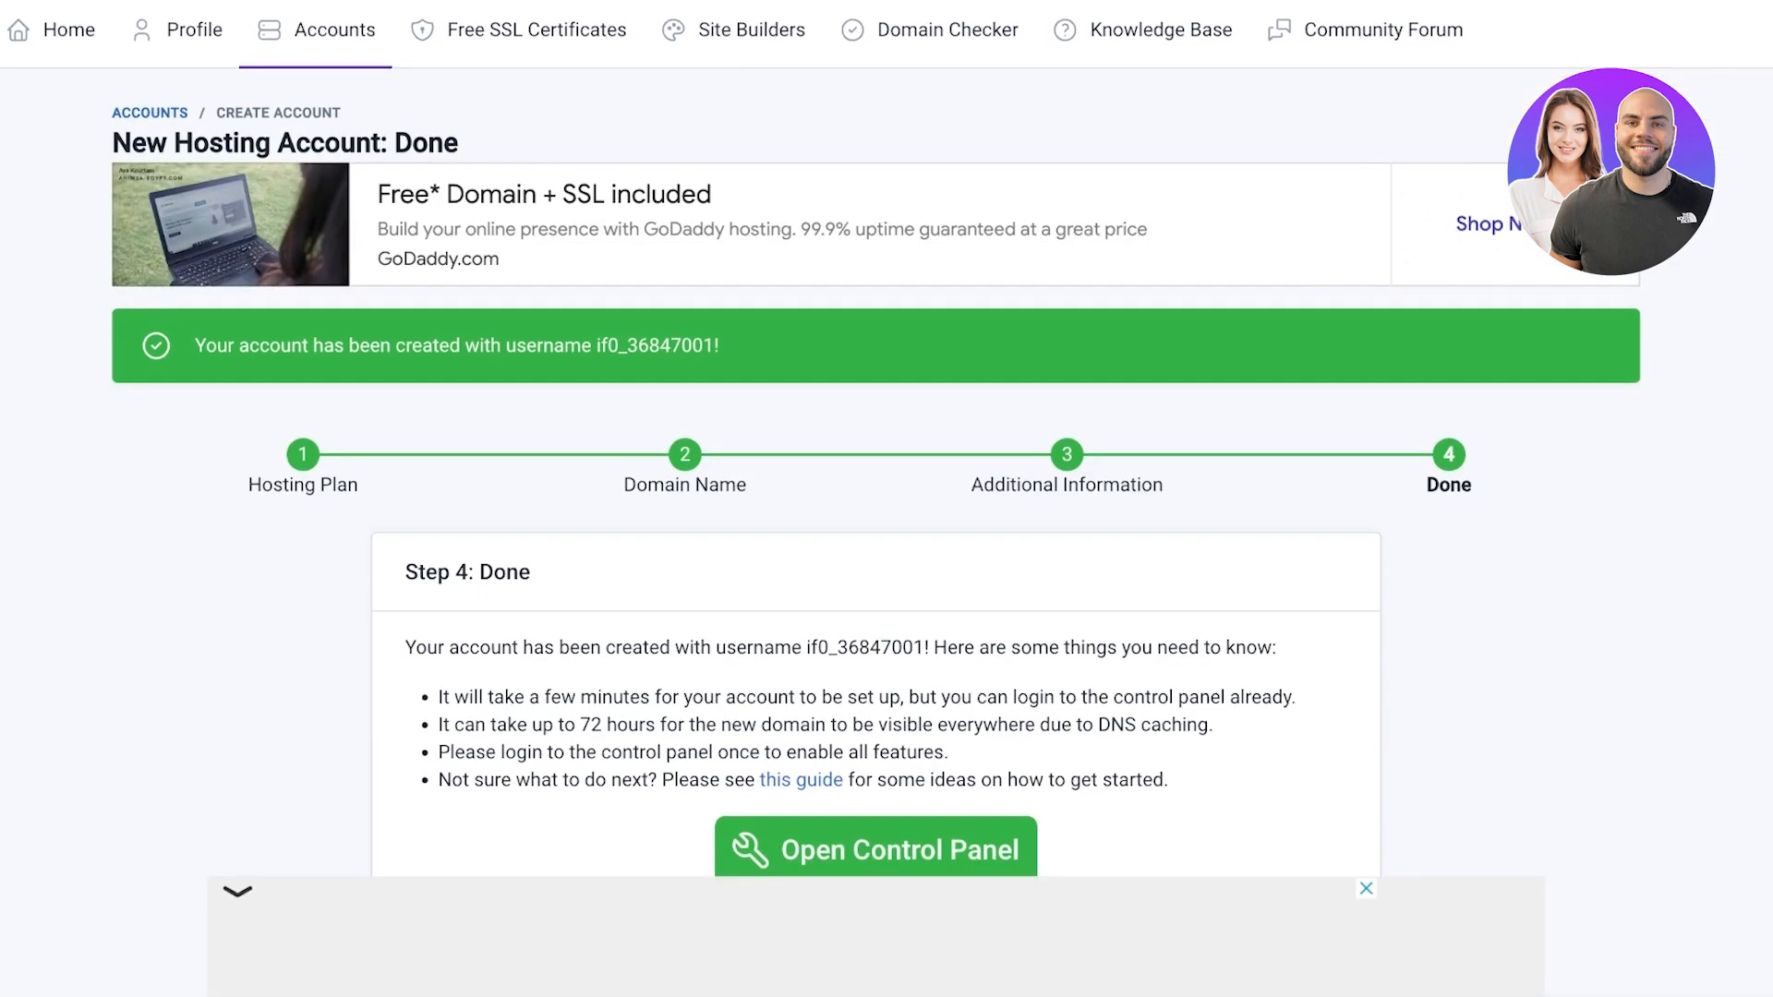
pyautogui.scroll(-3, 875, 572)
# Open the new account's control panel and approve emails from the host on the permission page
pyautogui.click(875, 584)
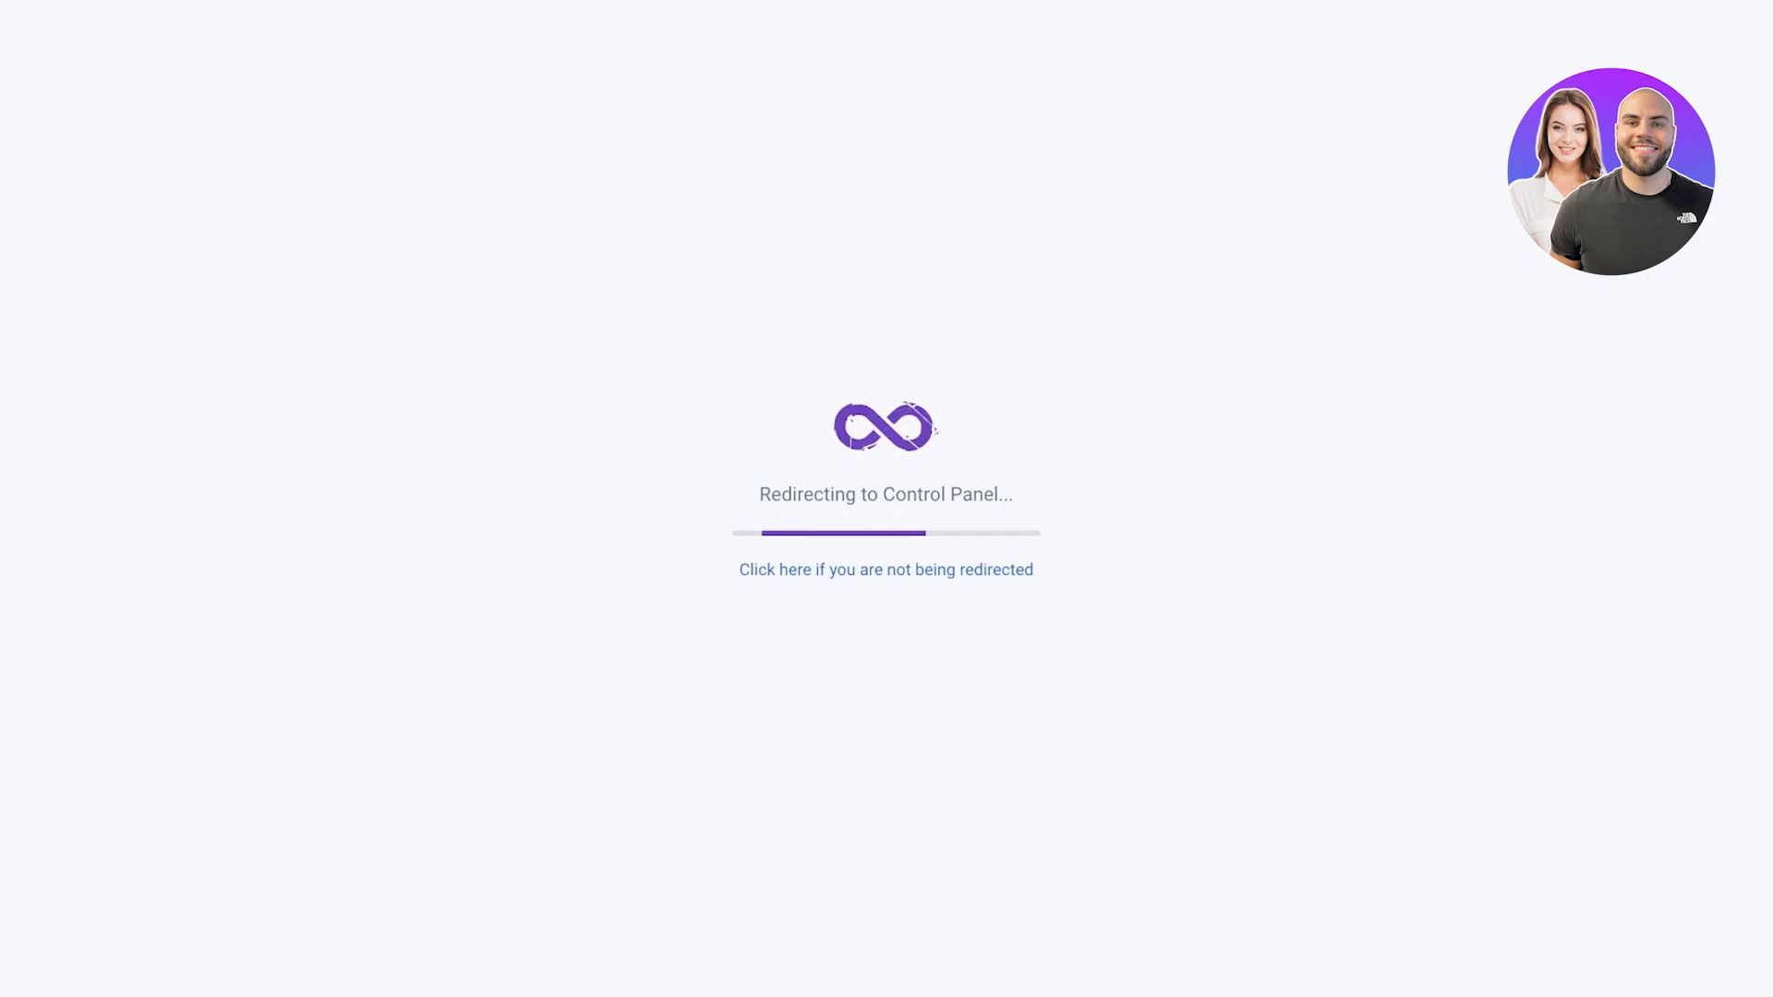
pyautogui.scroll(-1, 887, 499)
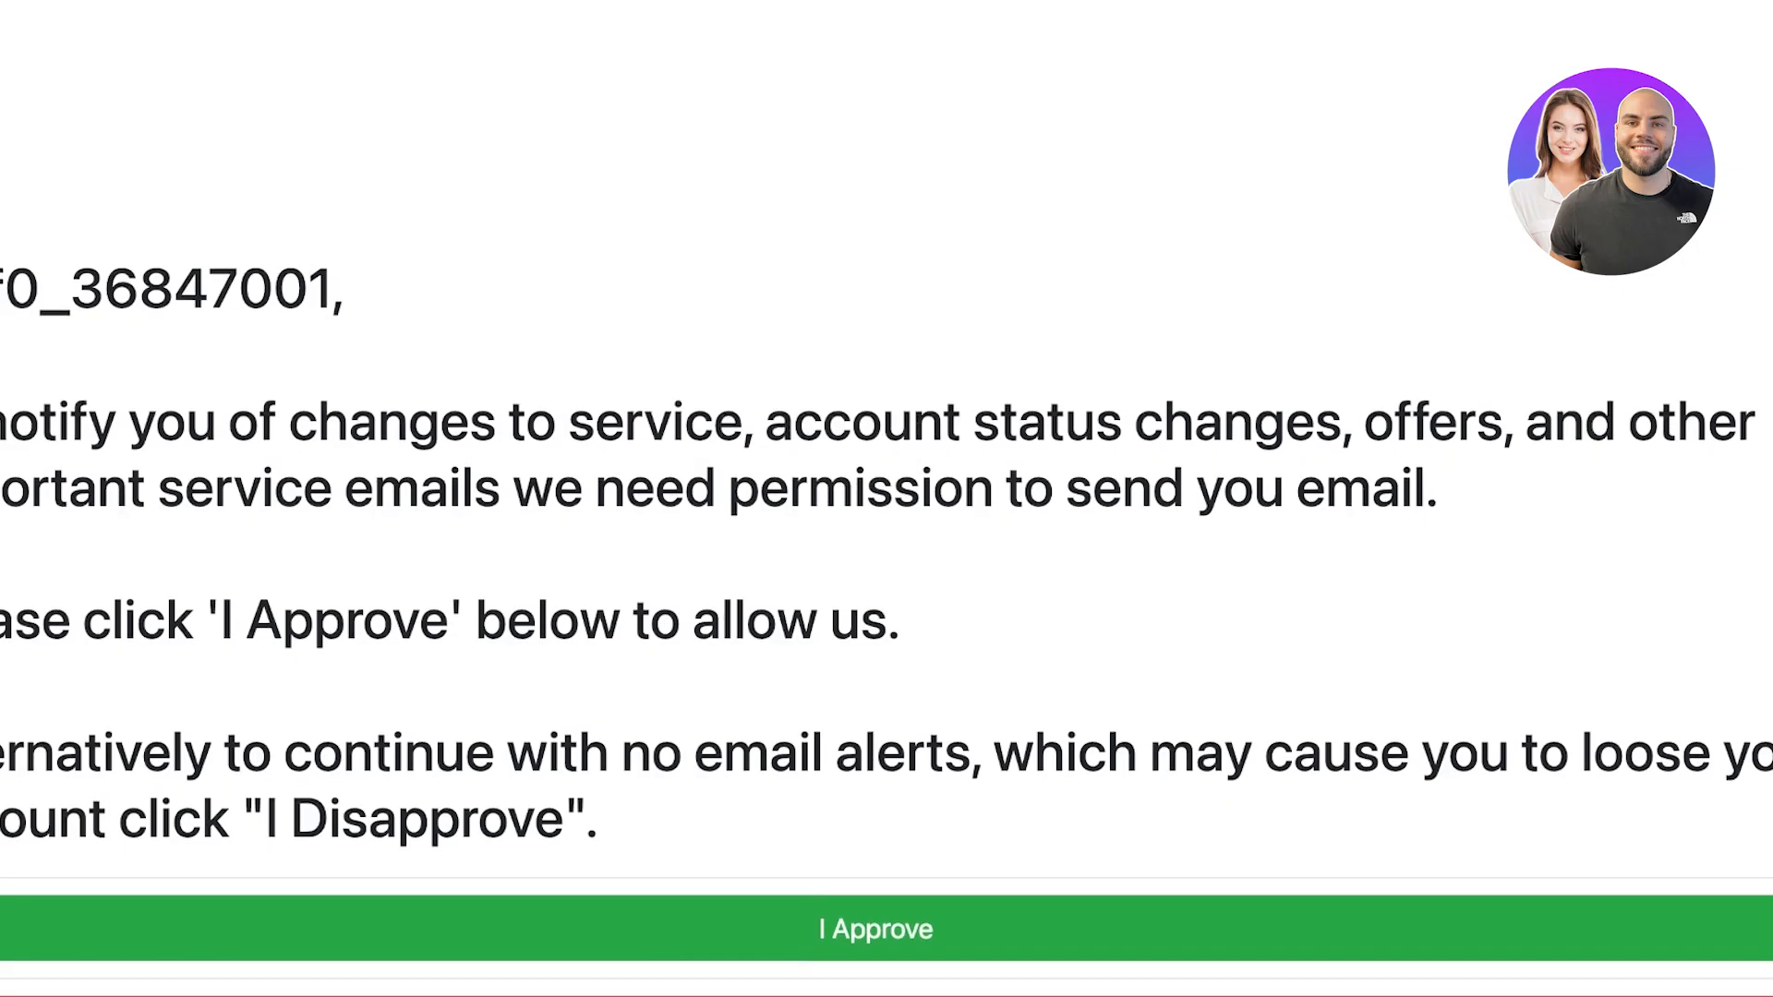
pyautogui.click(876, 830)
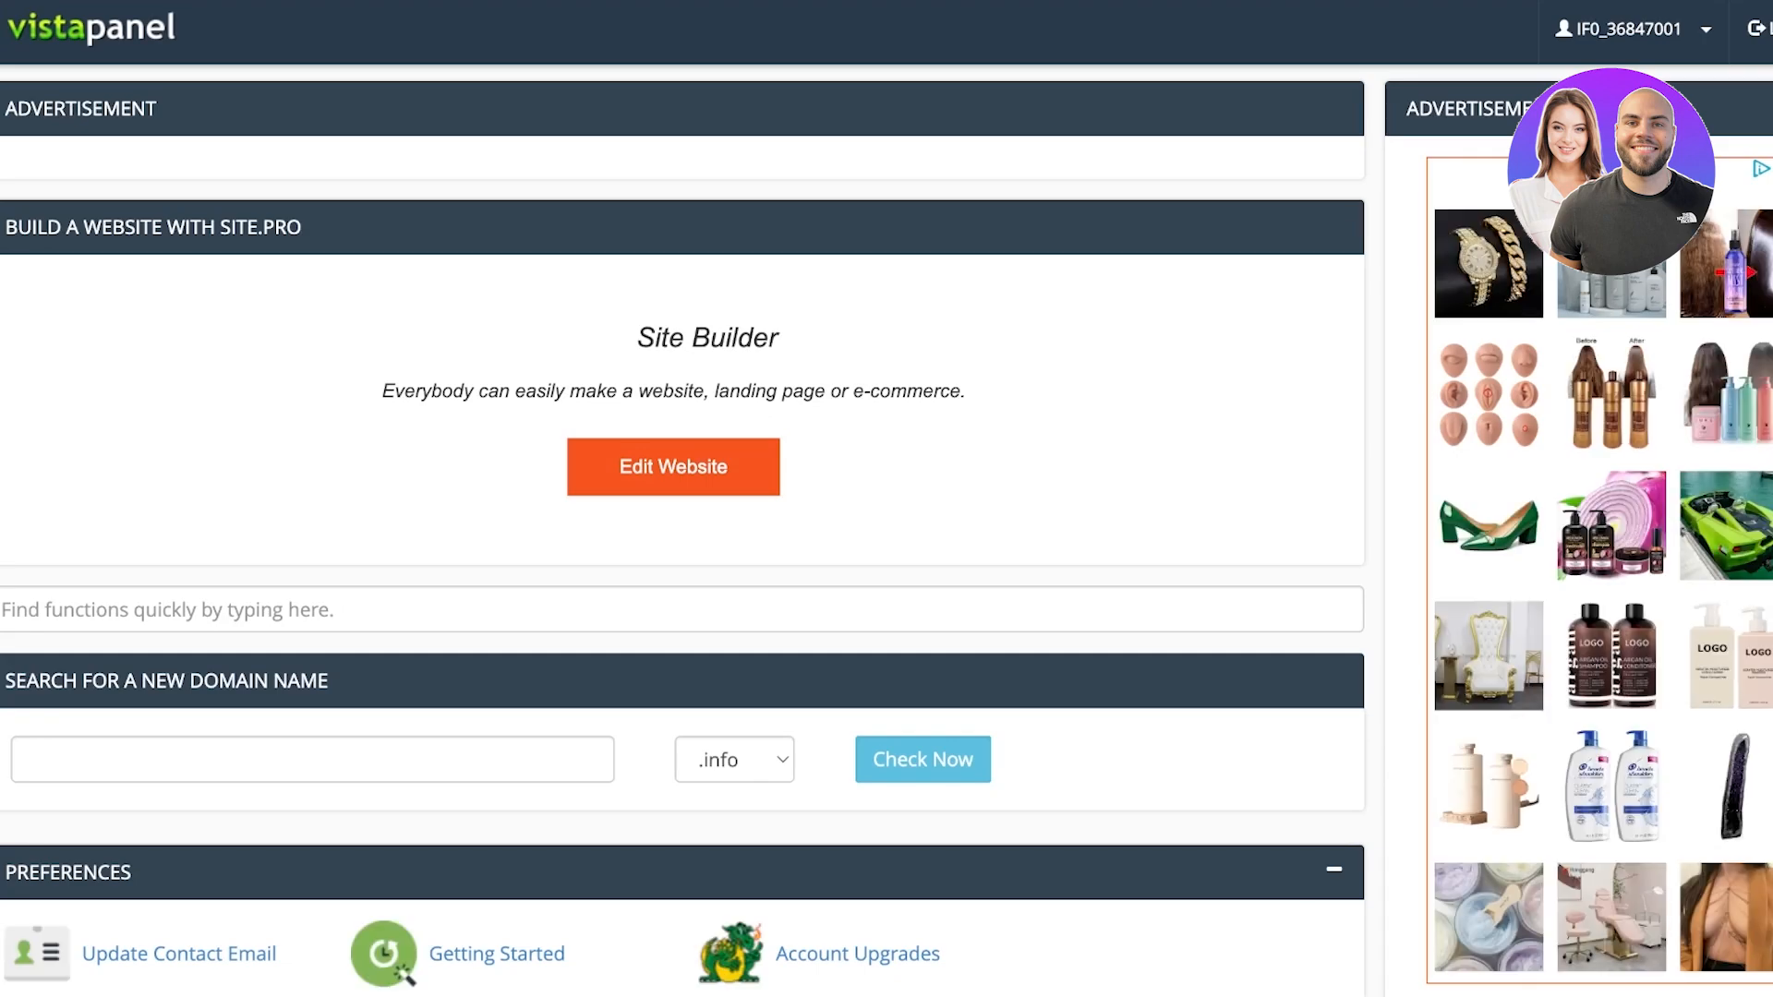
pyautogui.scroll(-4, 684, 532)
pyautogui.scroll(3, 684, 532)
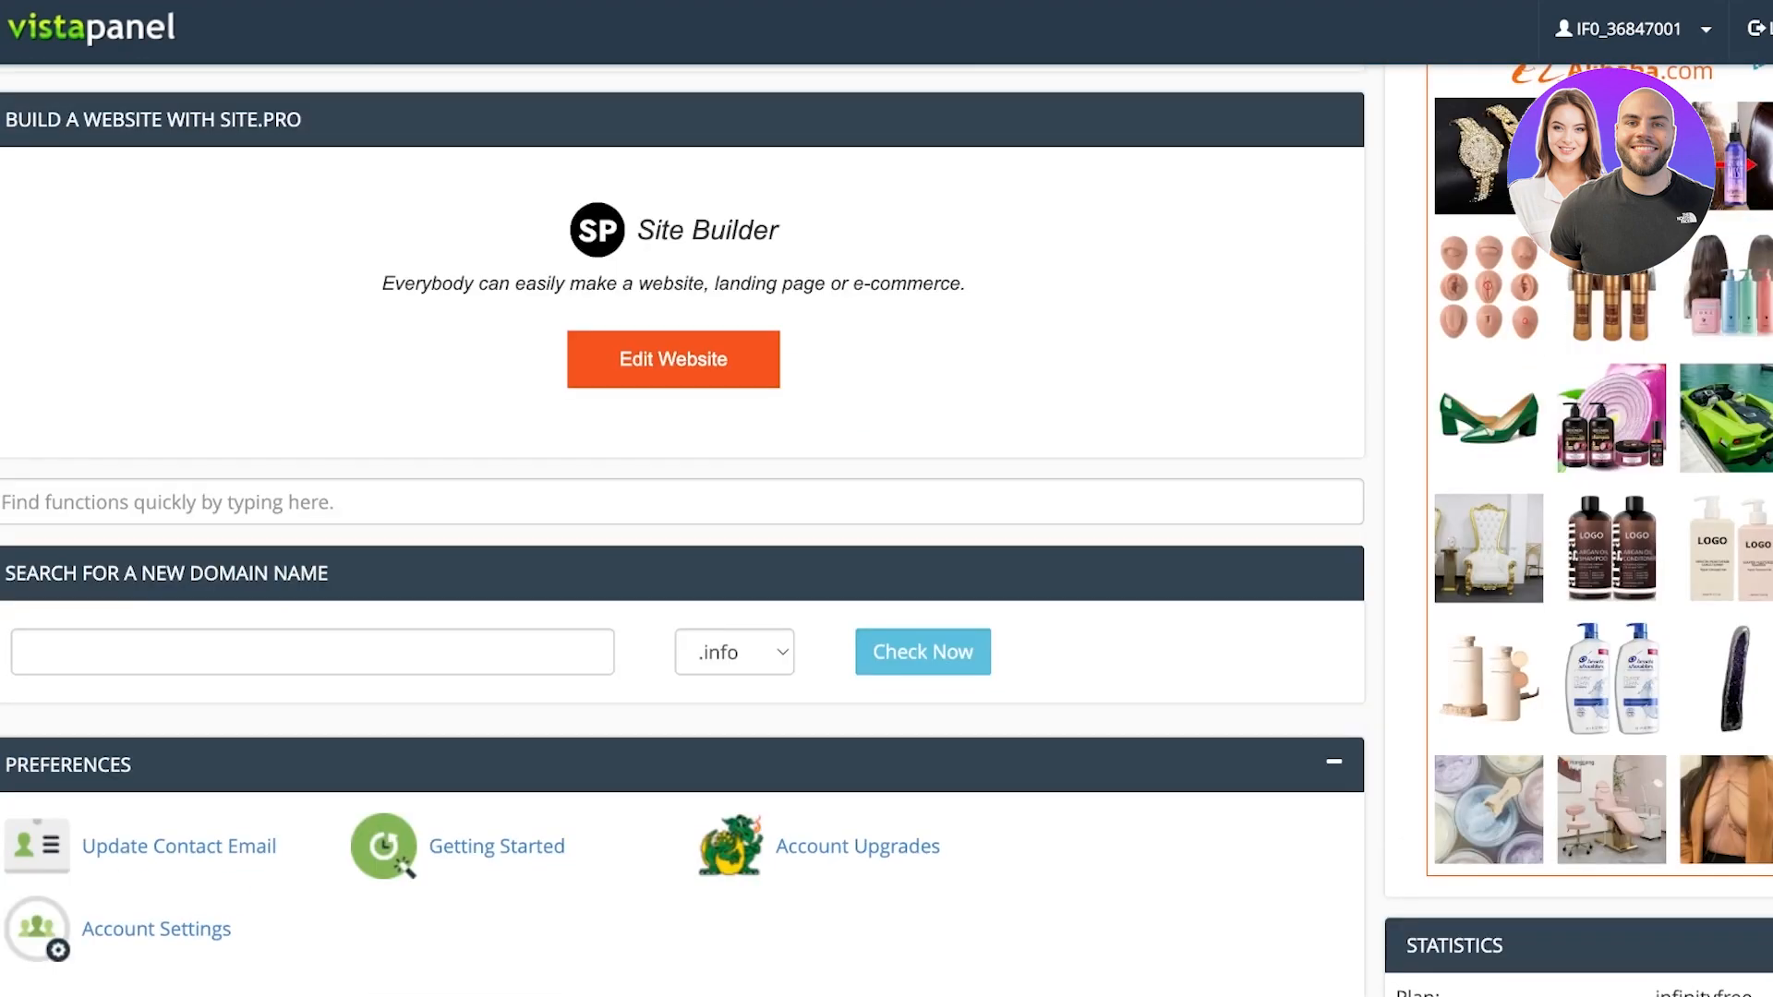
pyautogui.scroll(1, 683, 532)
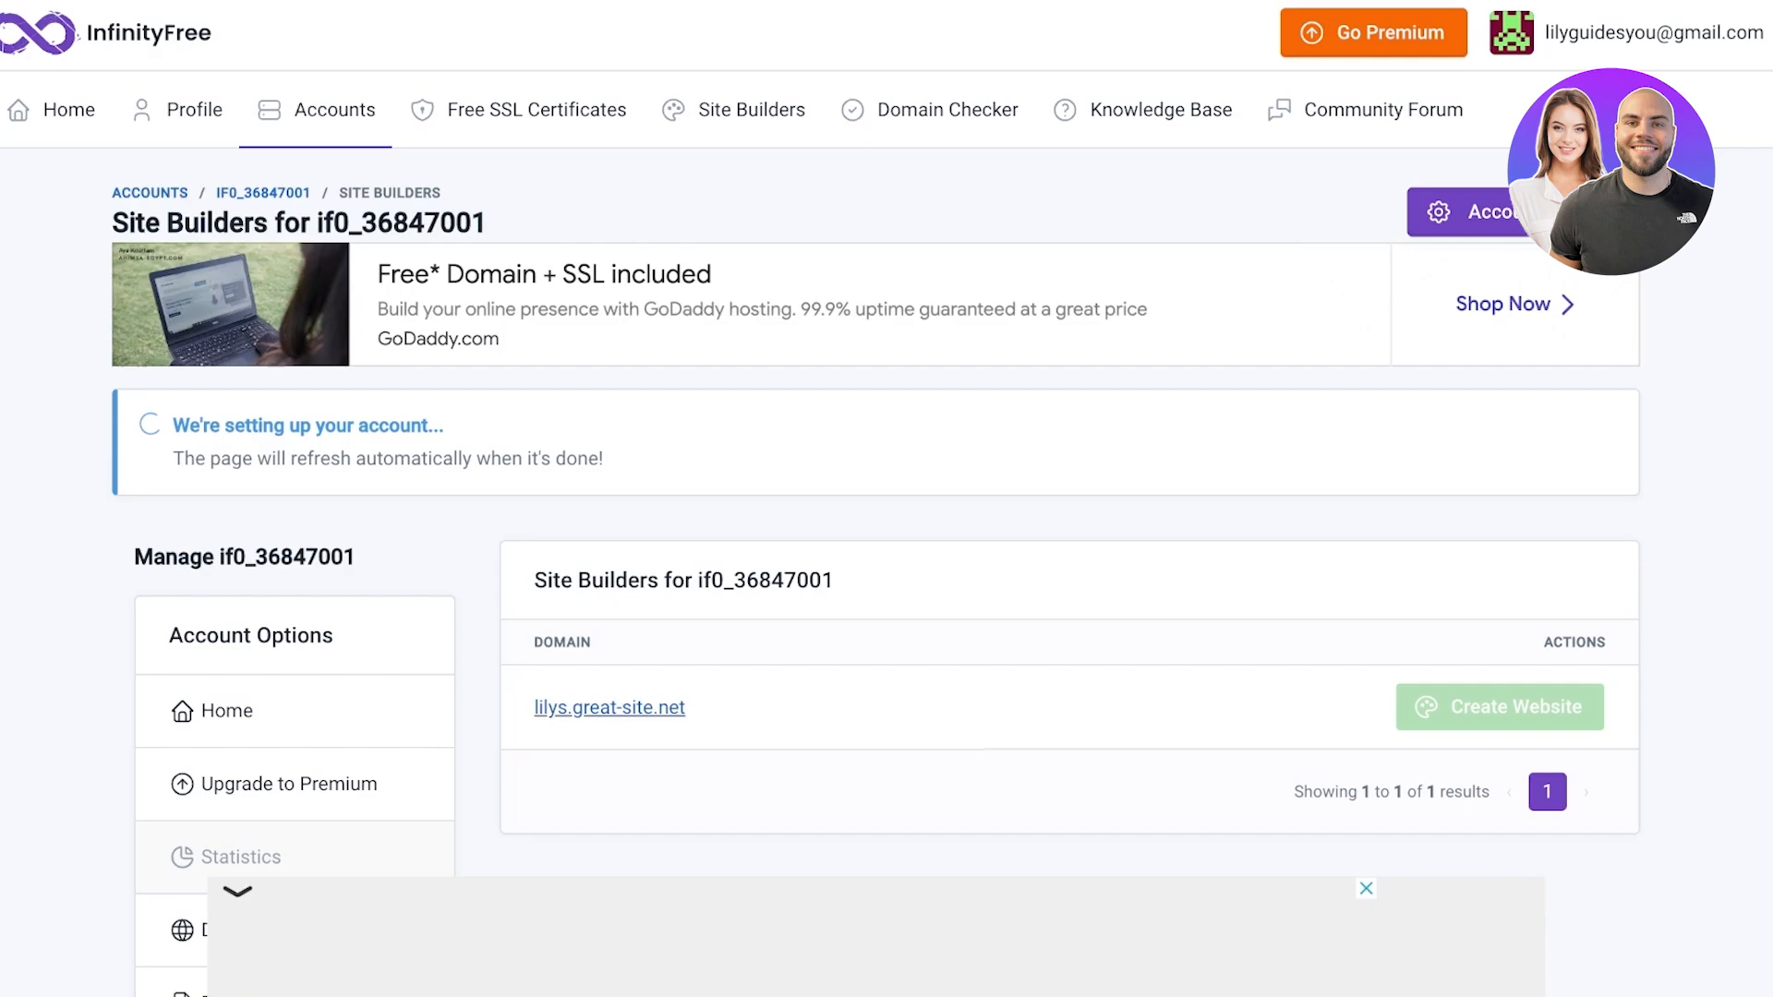
# Visit the Site Builders page, then open the control panel for lilys.great-site.net
pyautogui.scroll(-3, 886, 498)
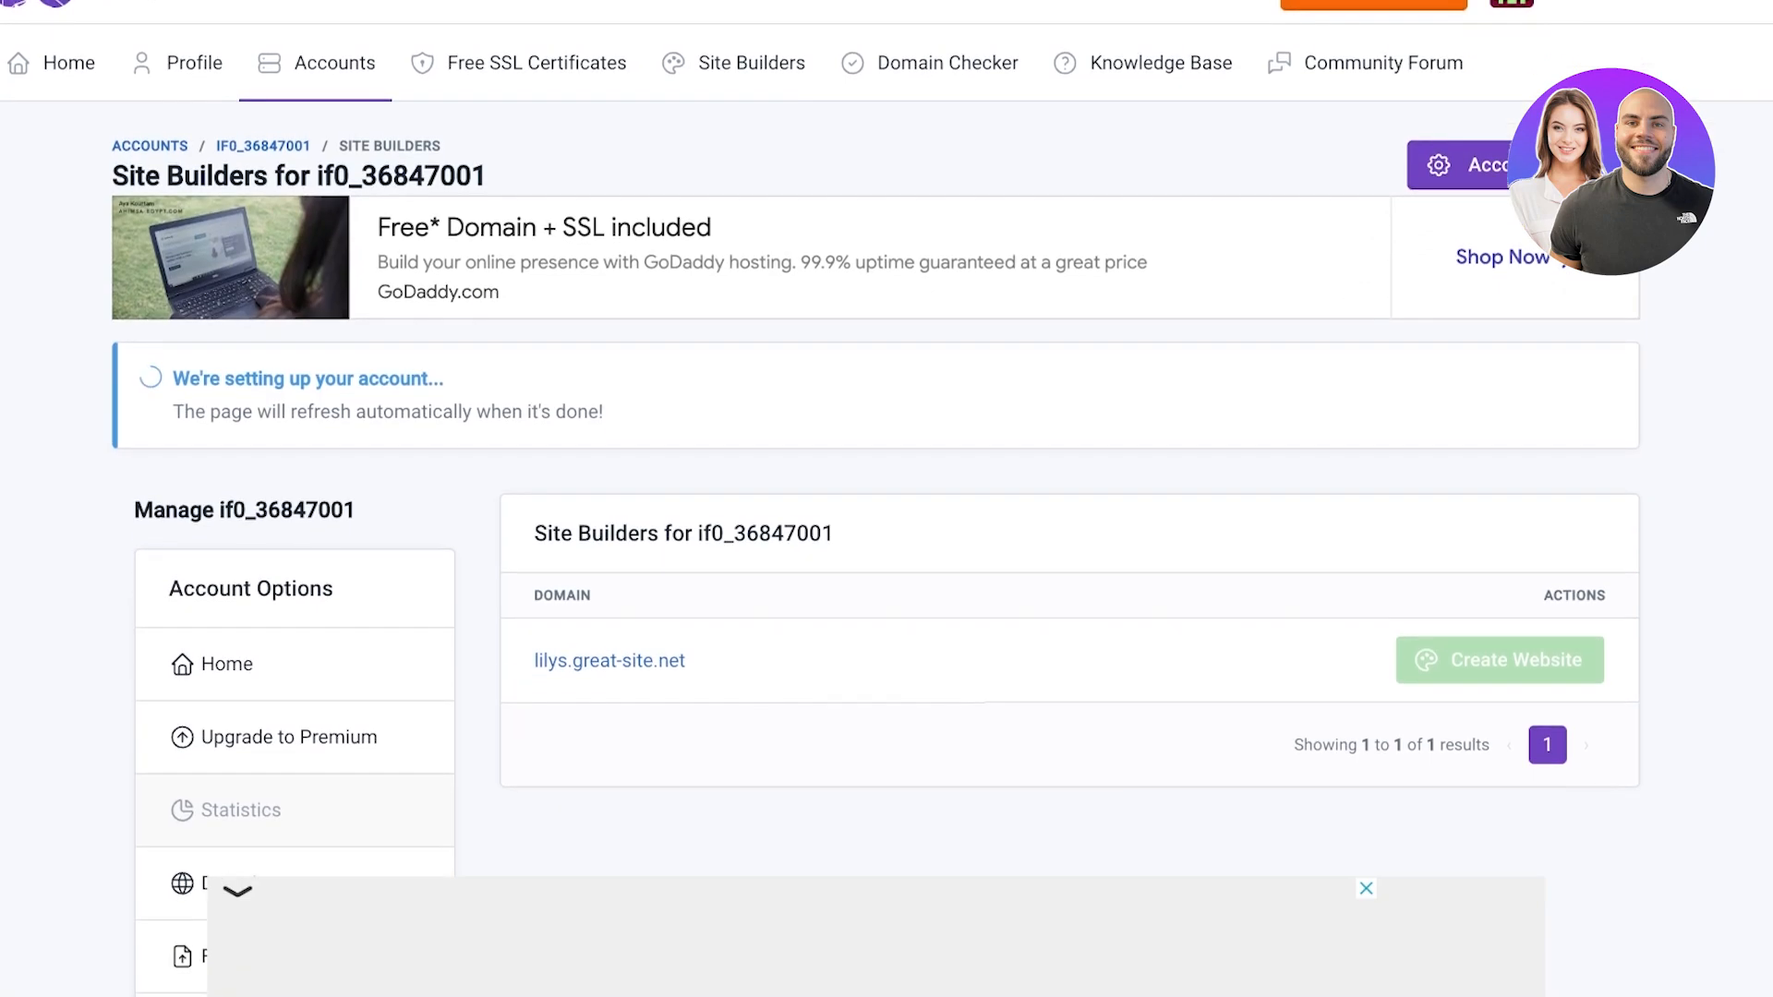
pyautogui.scroll(-3, 886, 499)
pyautogui.scroll(3, 886, 499)
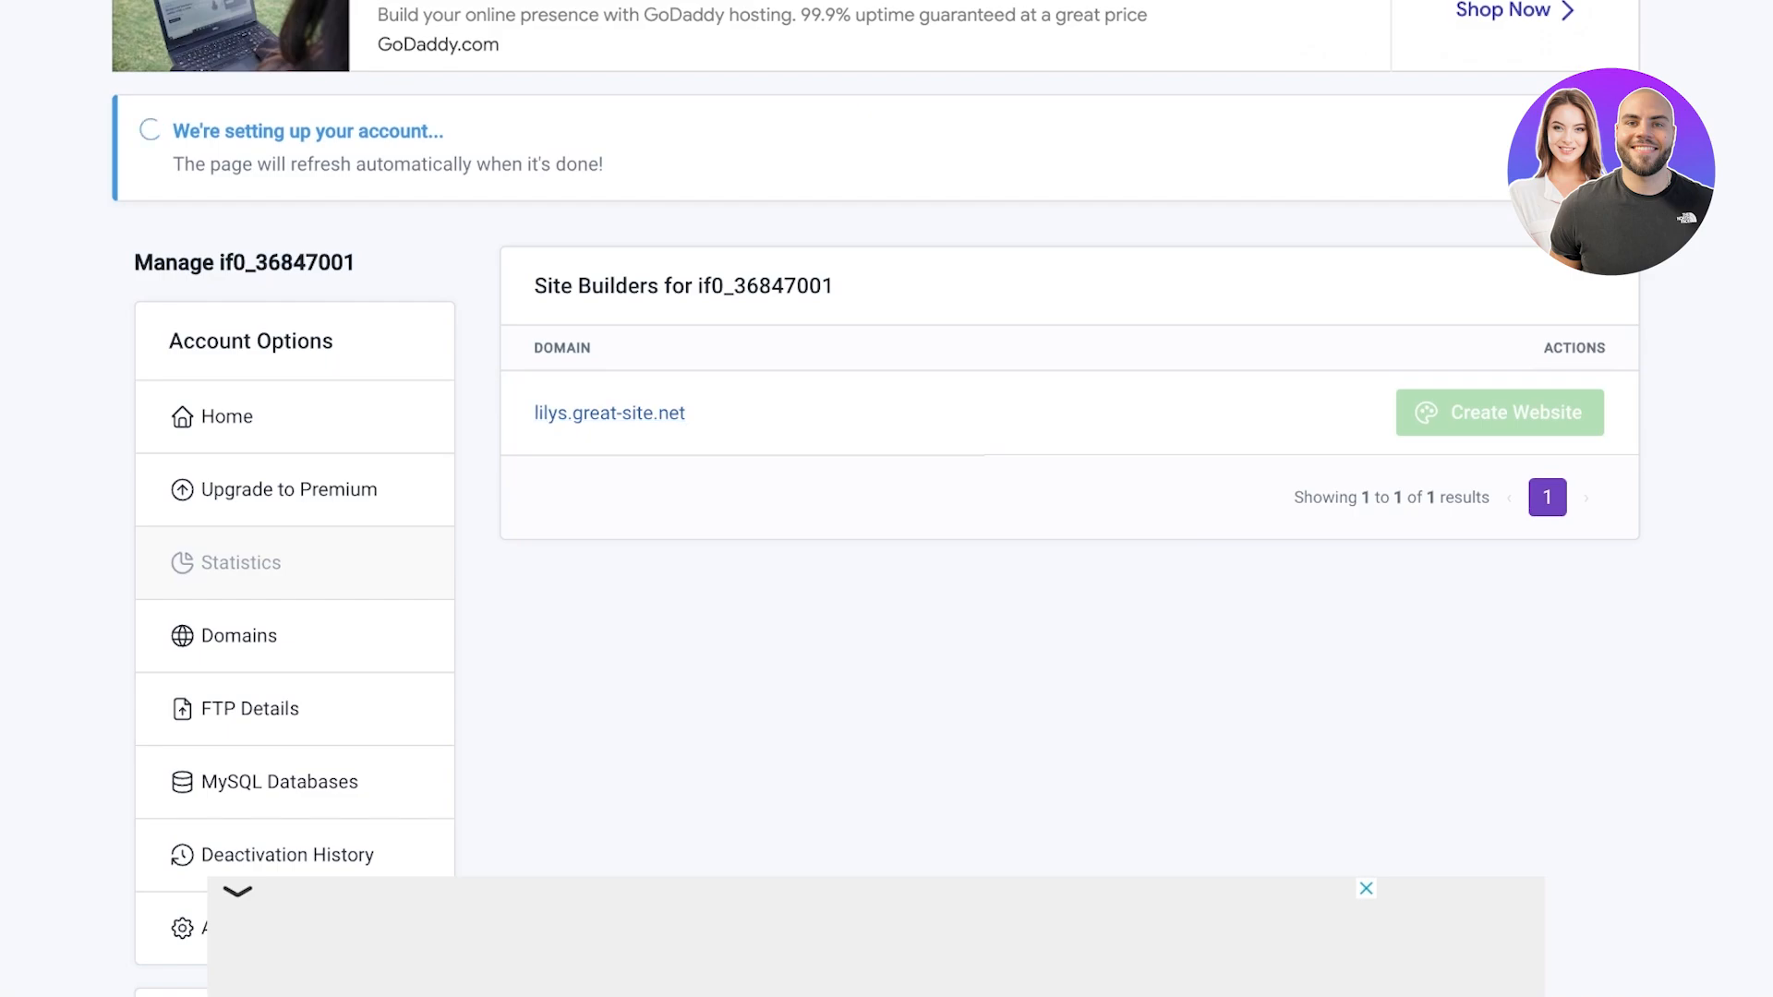
pyautogui.scroll(3, 886, 498)
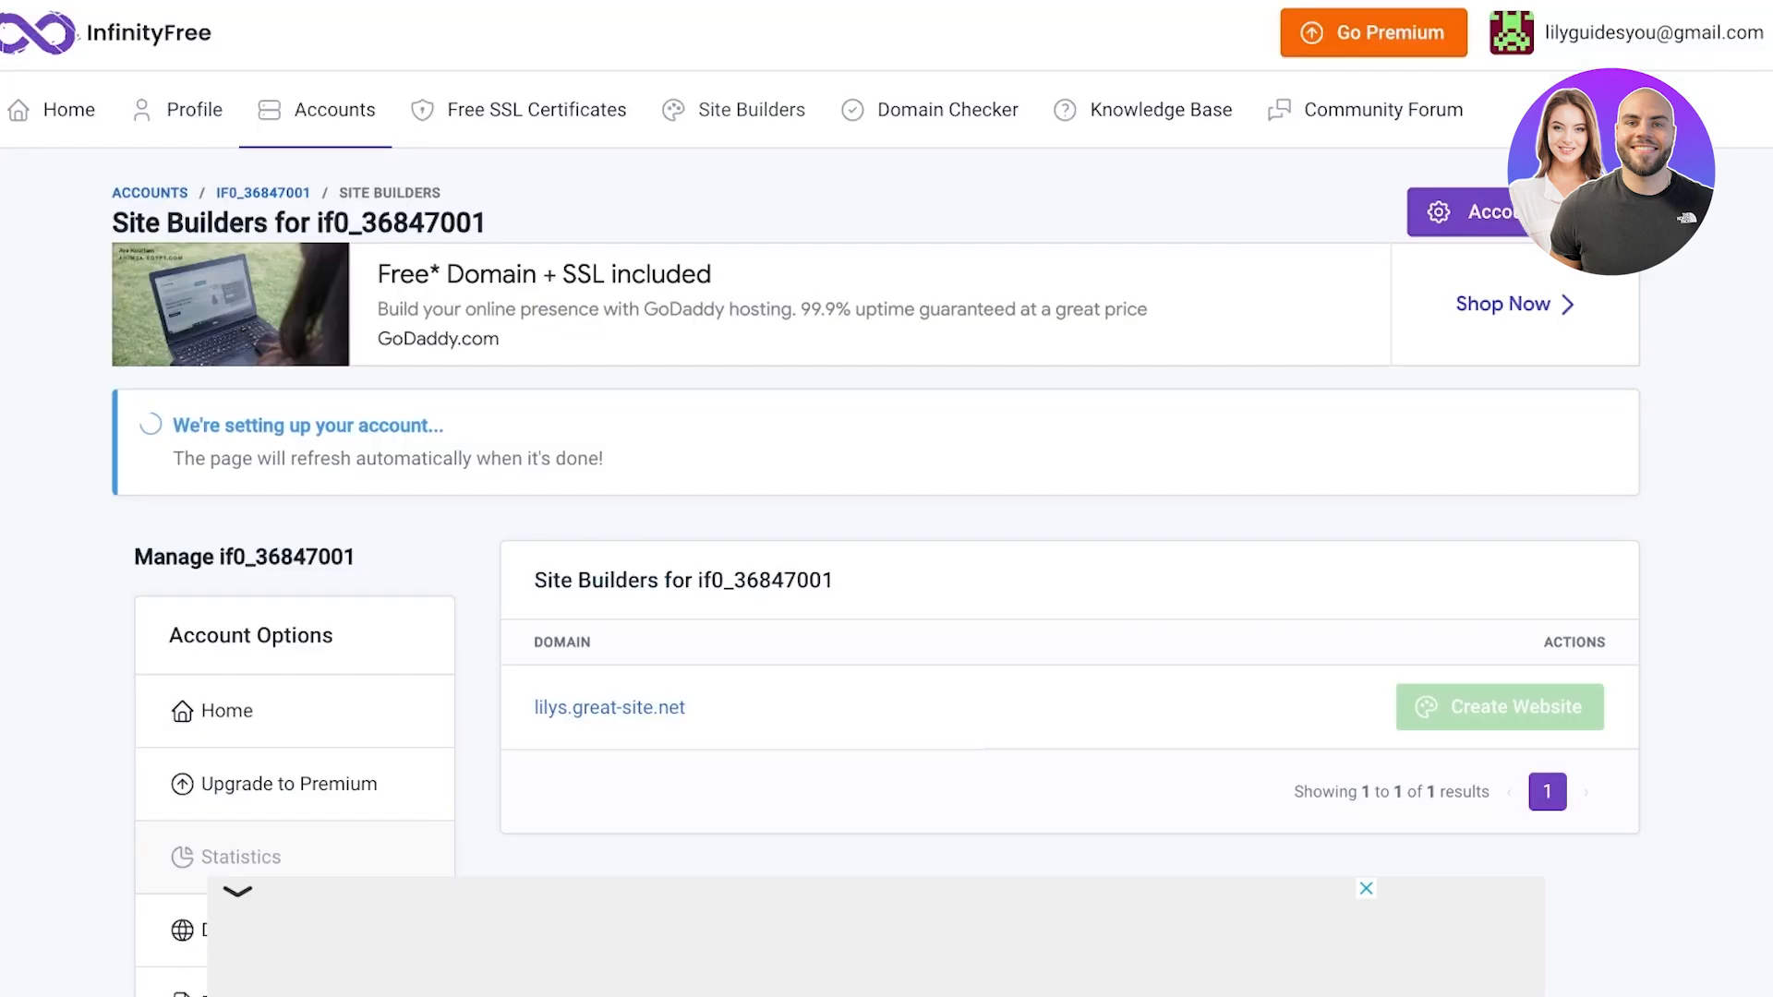
pyautogui.click(750, 110)
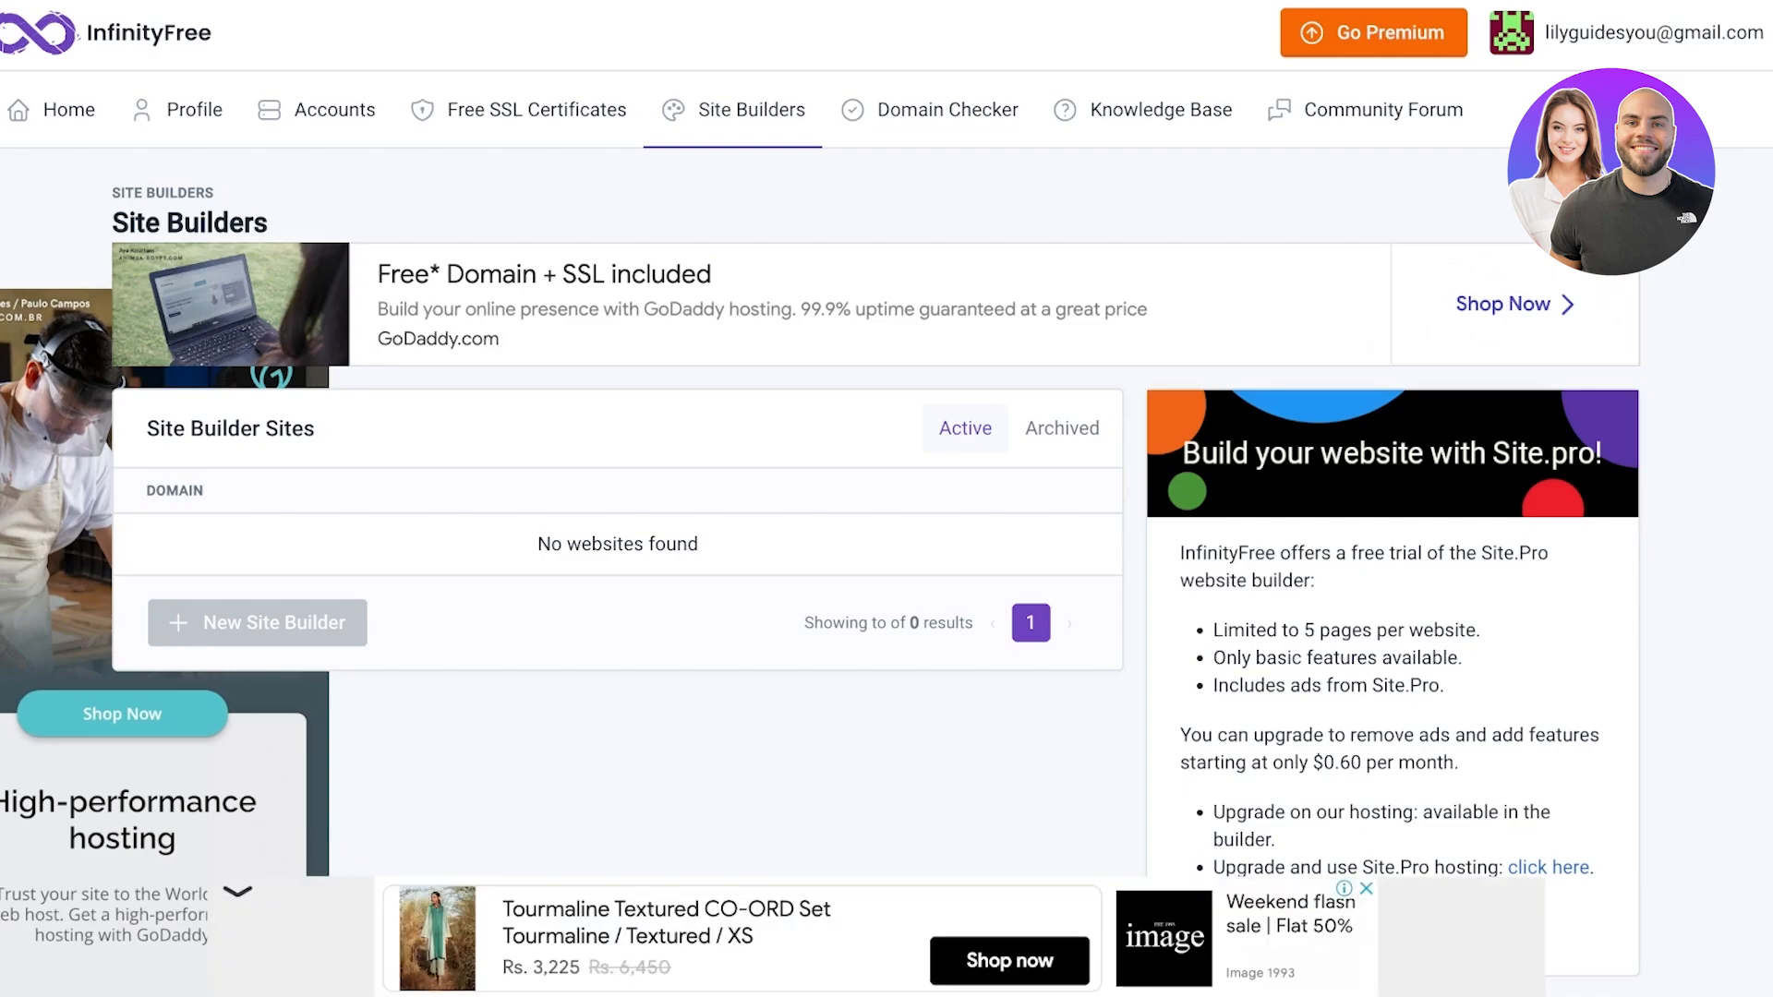
pyautogui.scroll(-1, 886, 499)
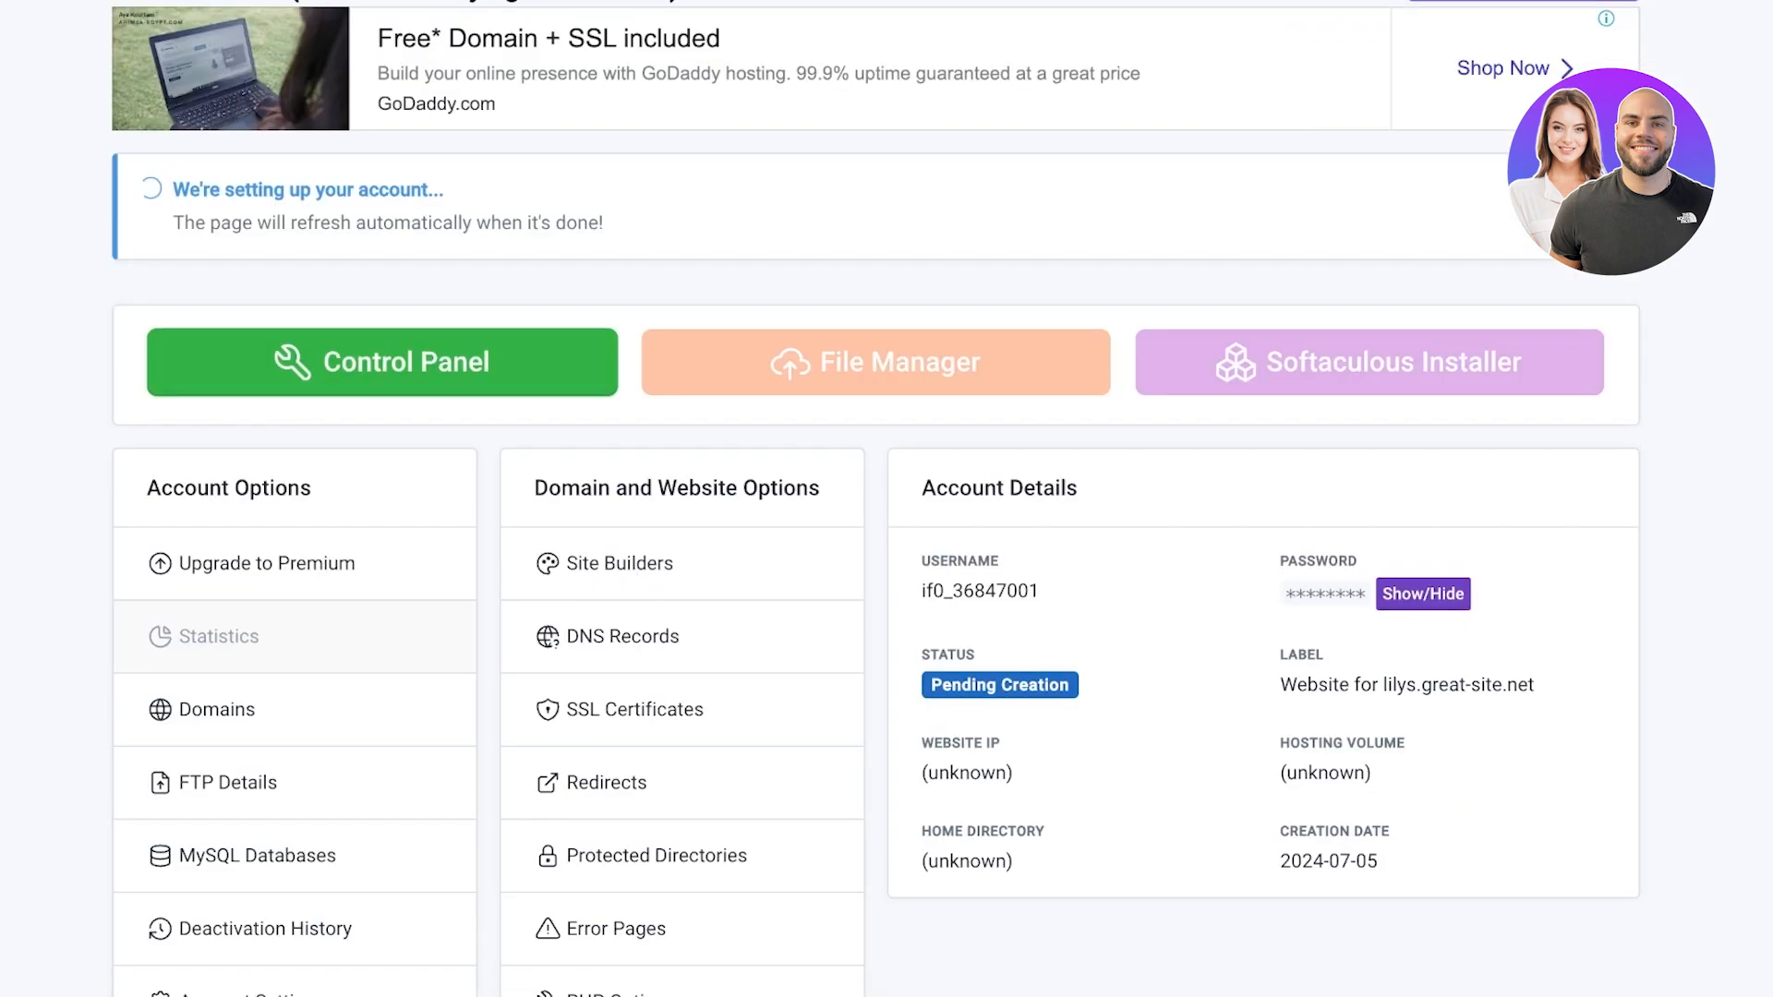
pyautogui.scroll(-3, 886, 498)
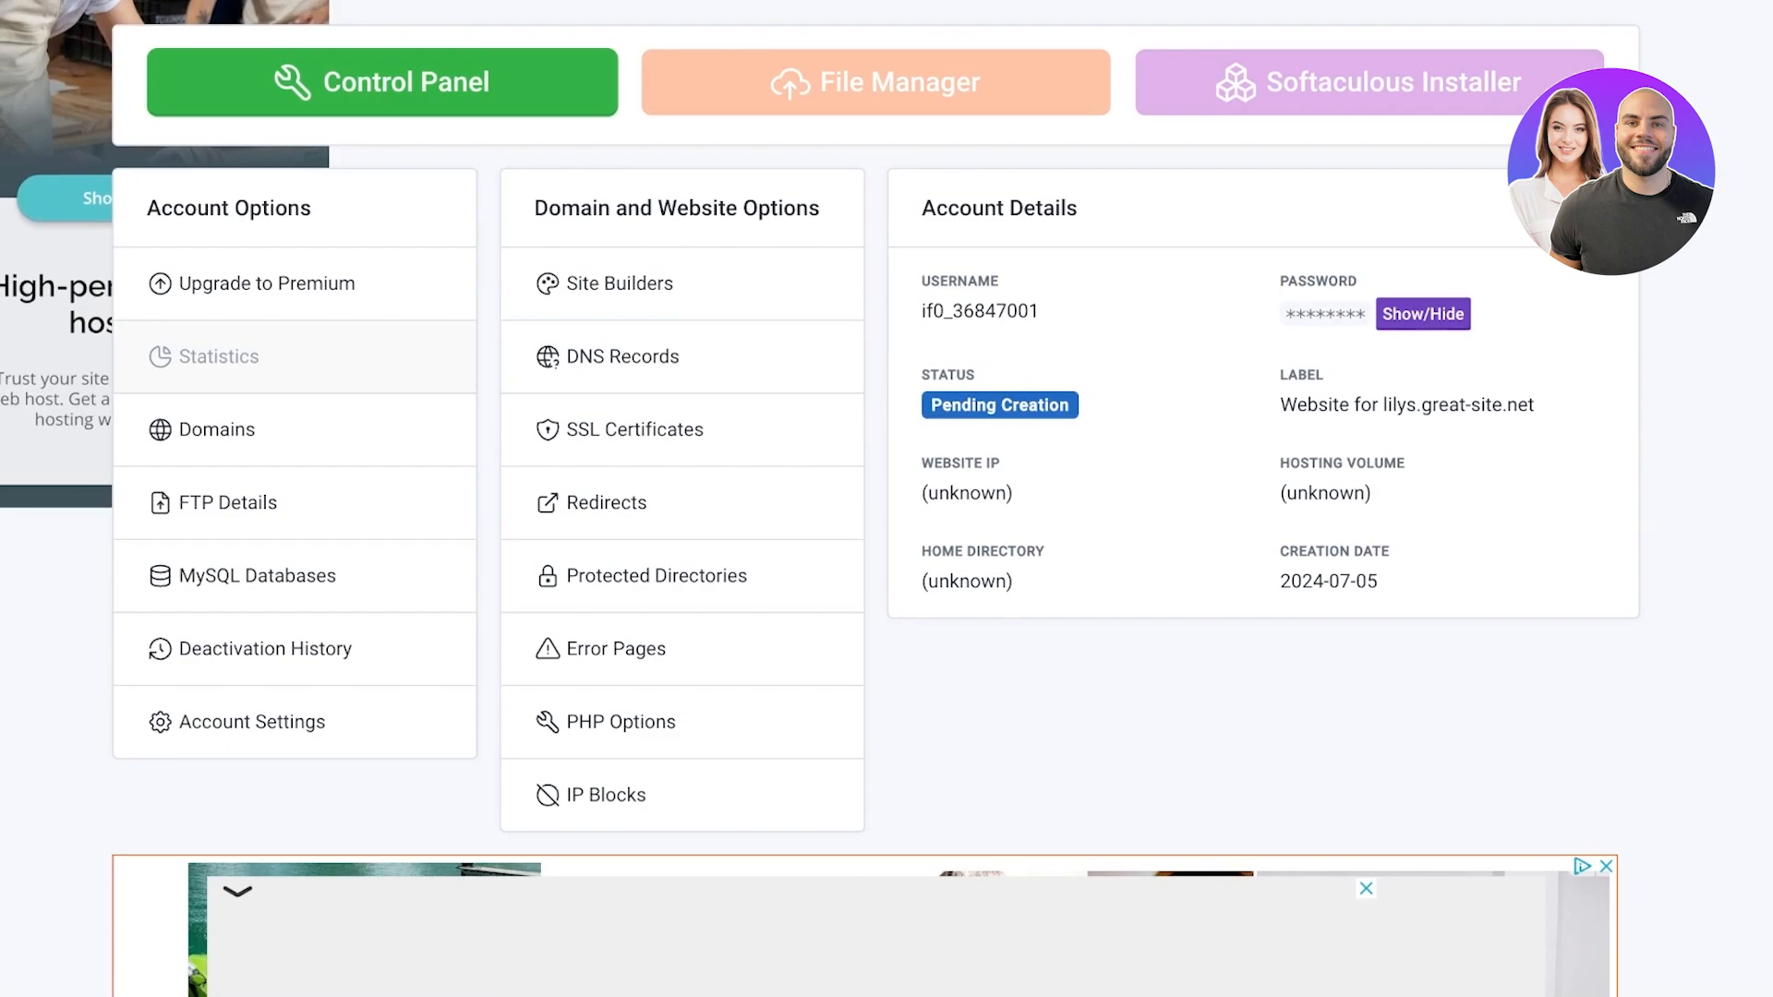
pyautogui.scroll(5, 887, 499)
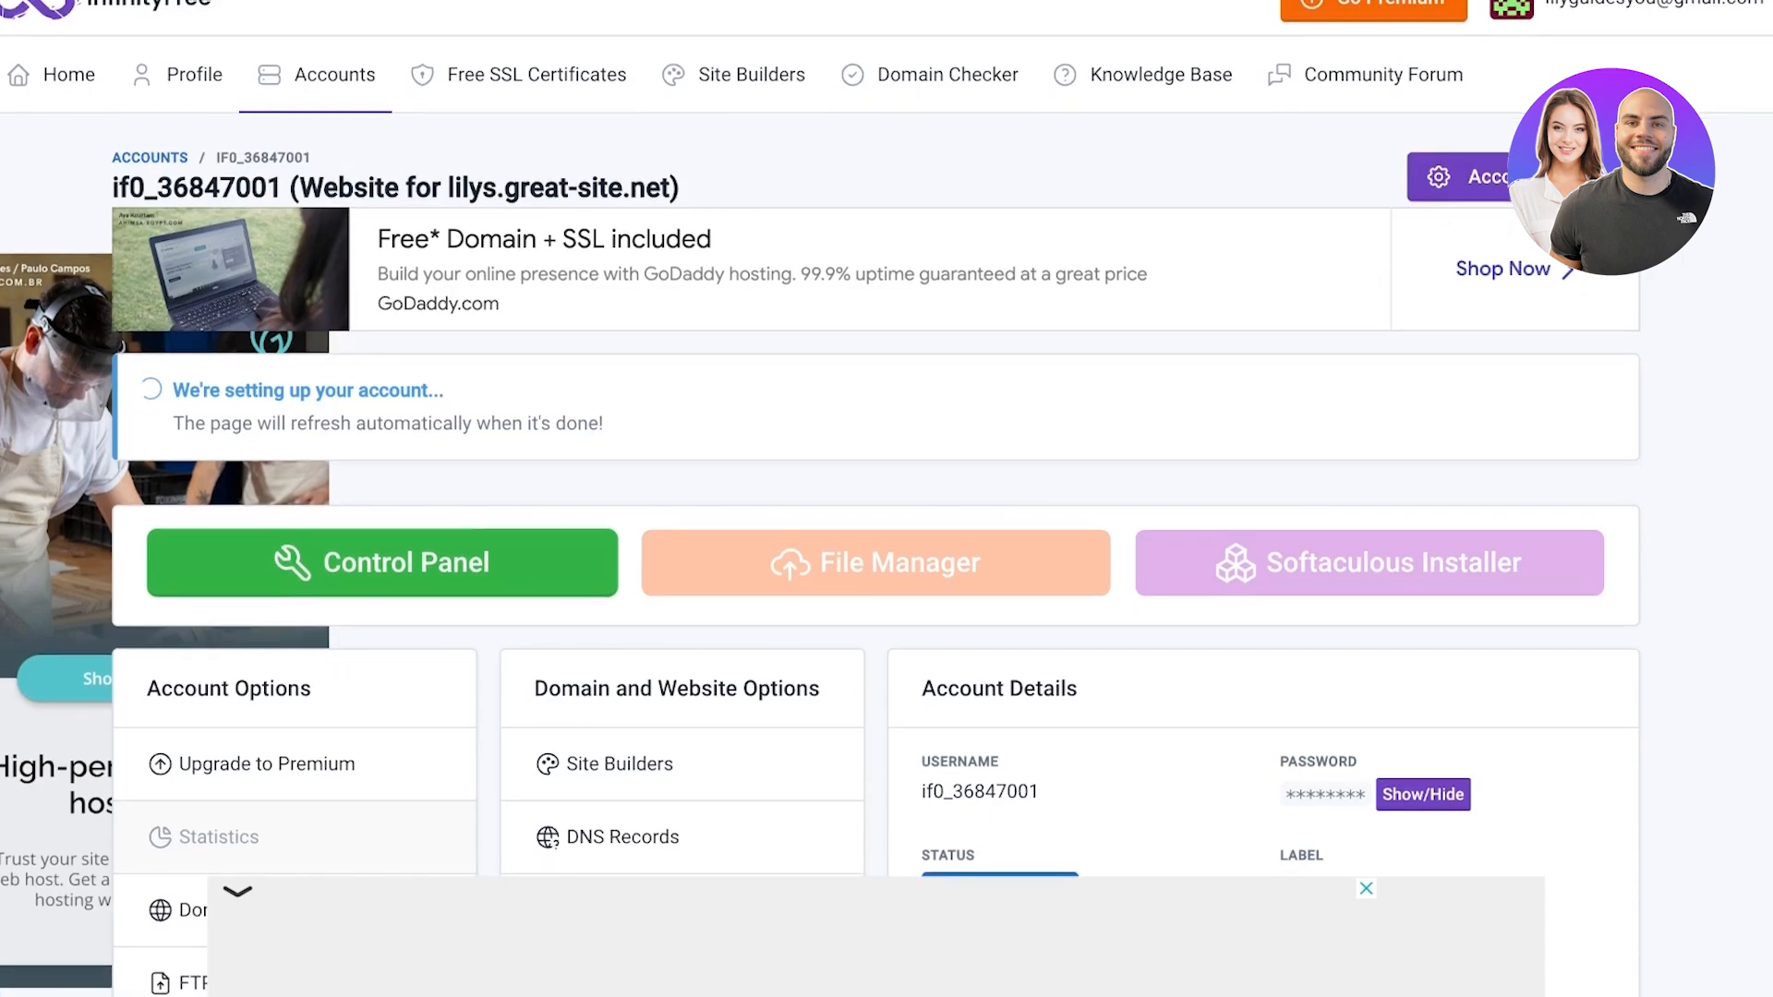
pyautogui.scroll(-1, 886, 499)
pyautogui.scroll(-1, 886, 499)
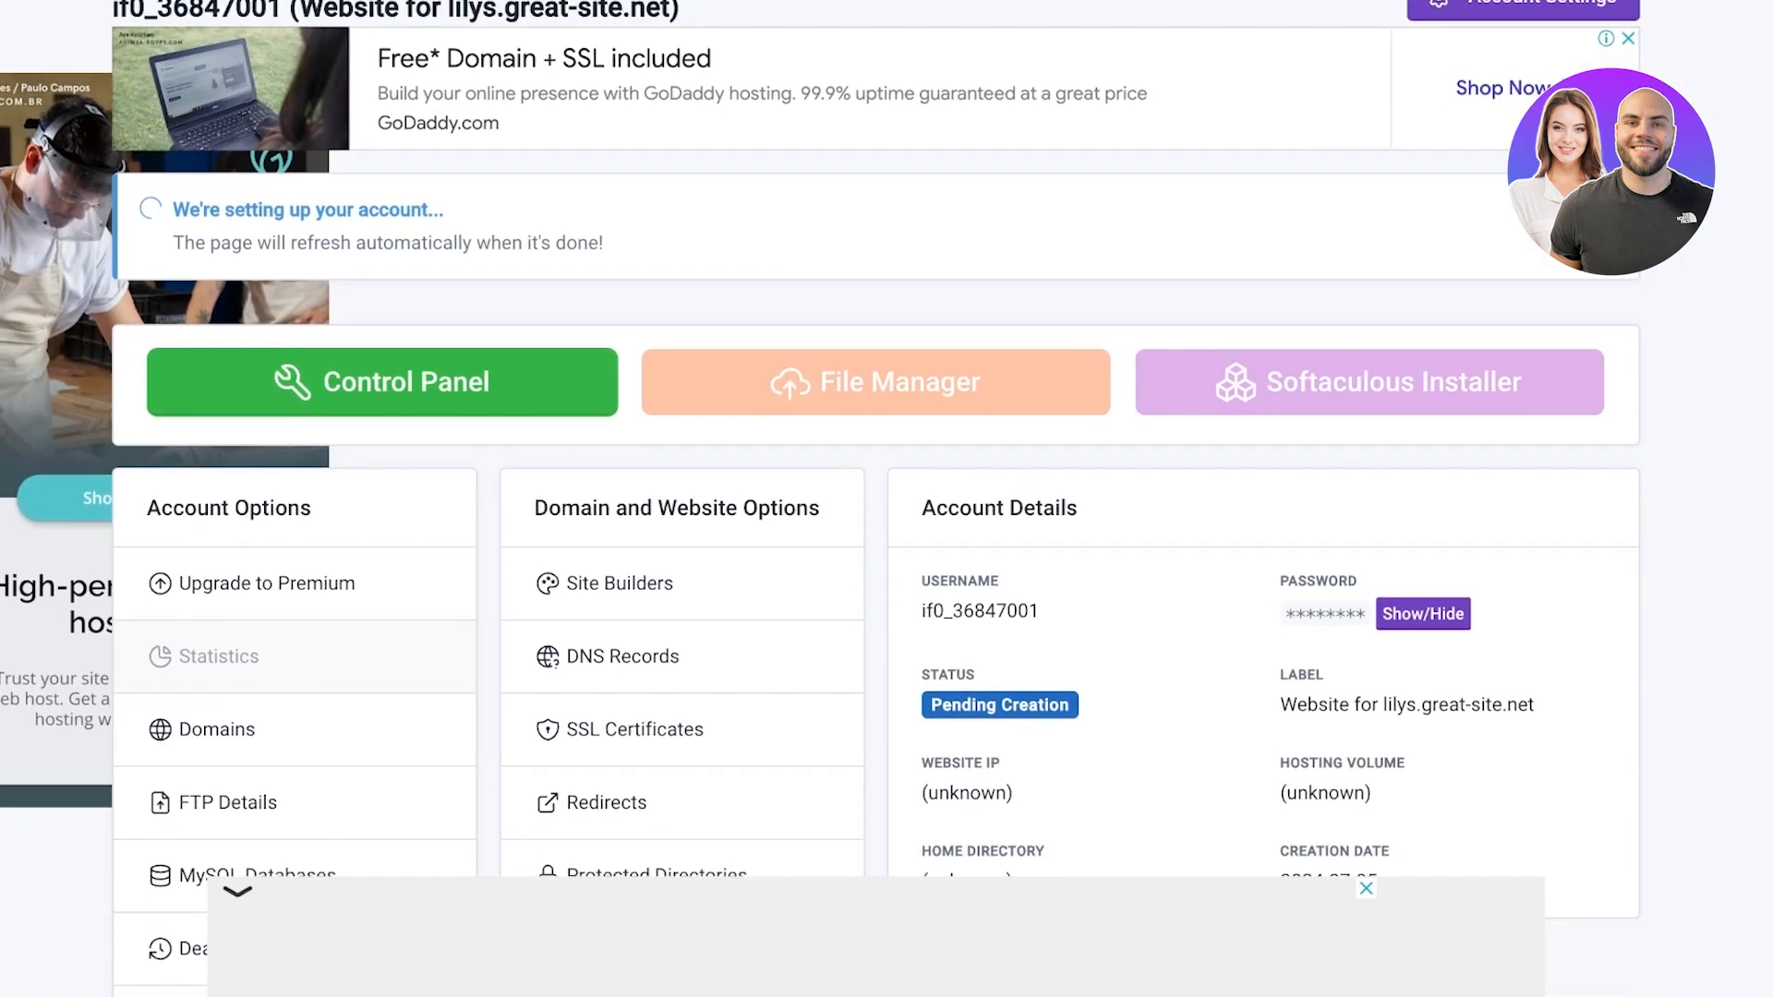
pyautogui.scroll(-2, 886, 499)
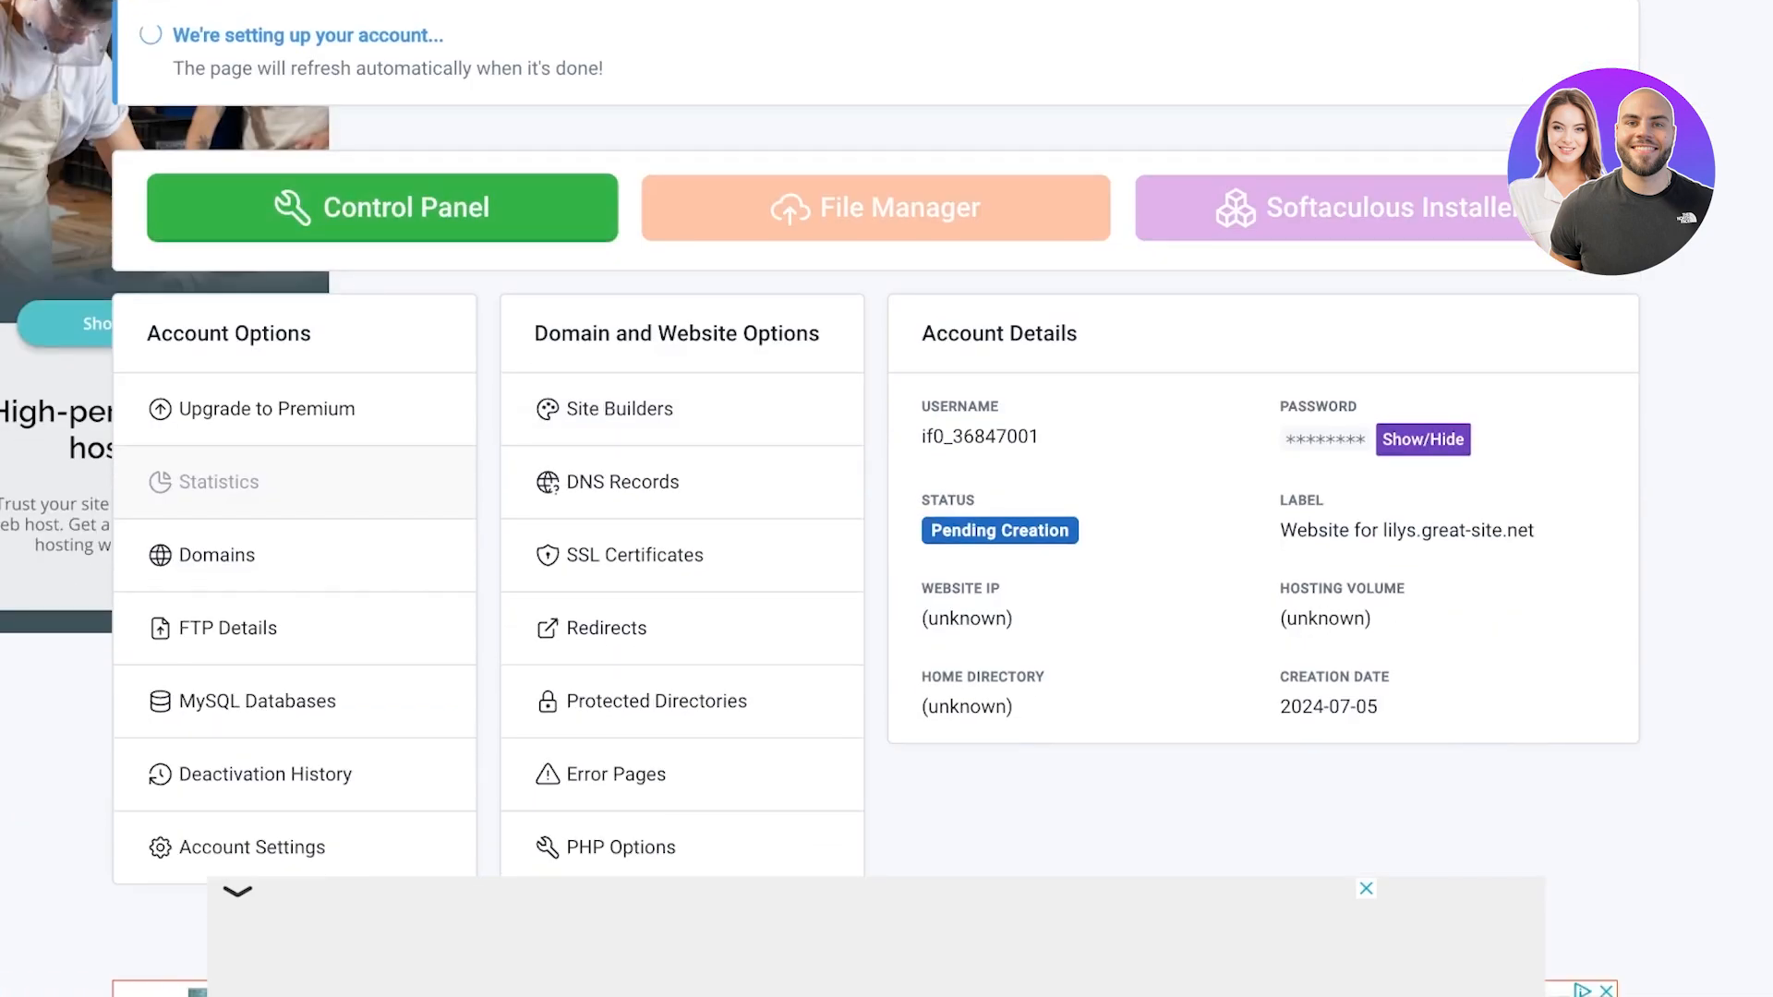
pyautogui.click(382, 207)
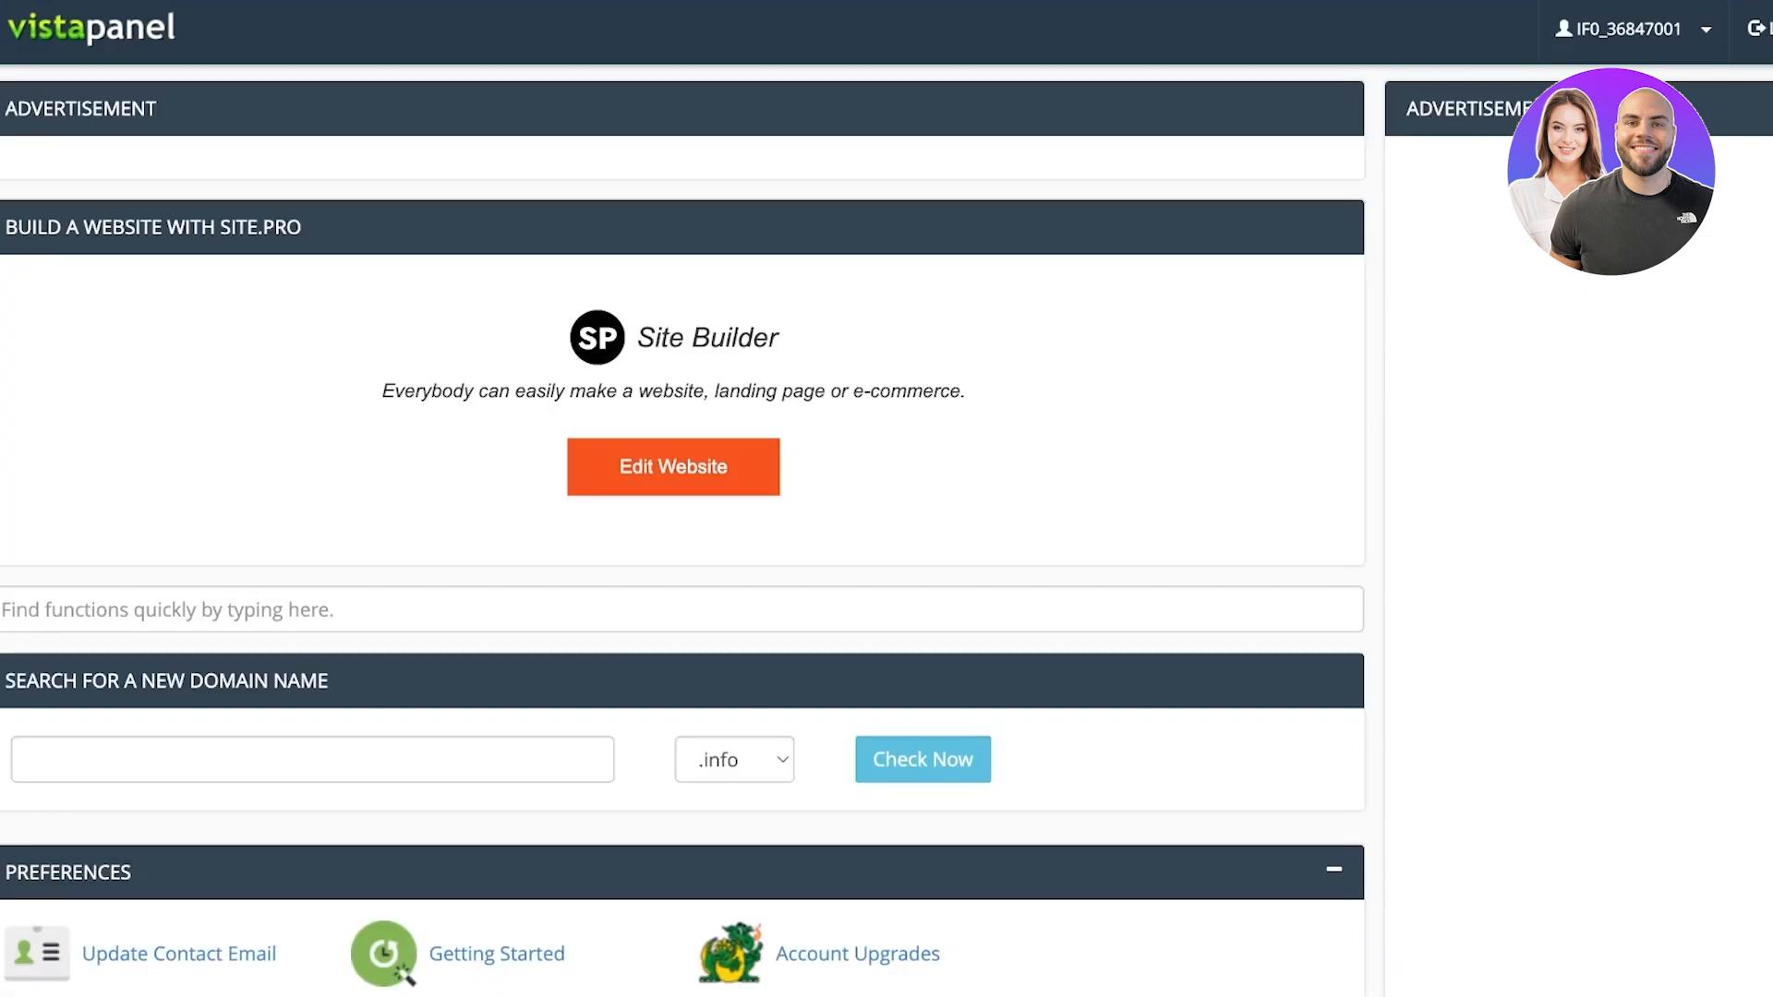
# Look through the VistaPanel tool sections and open Getting Started under Preferences
pyautogui.scroll(-5, 887, 499)
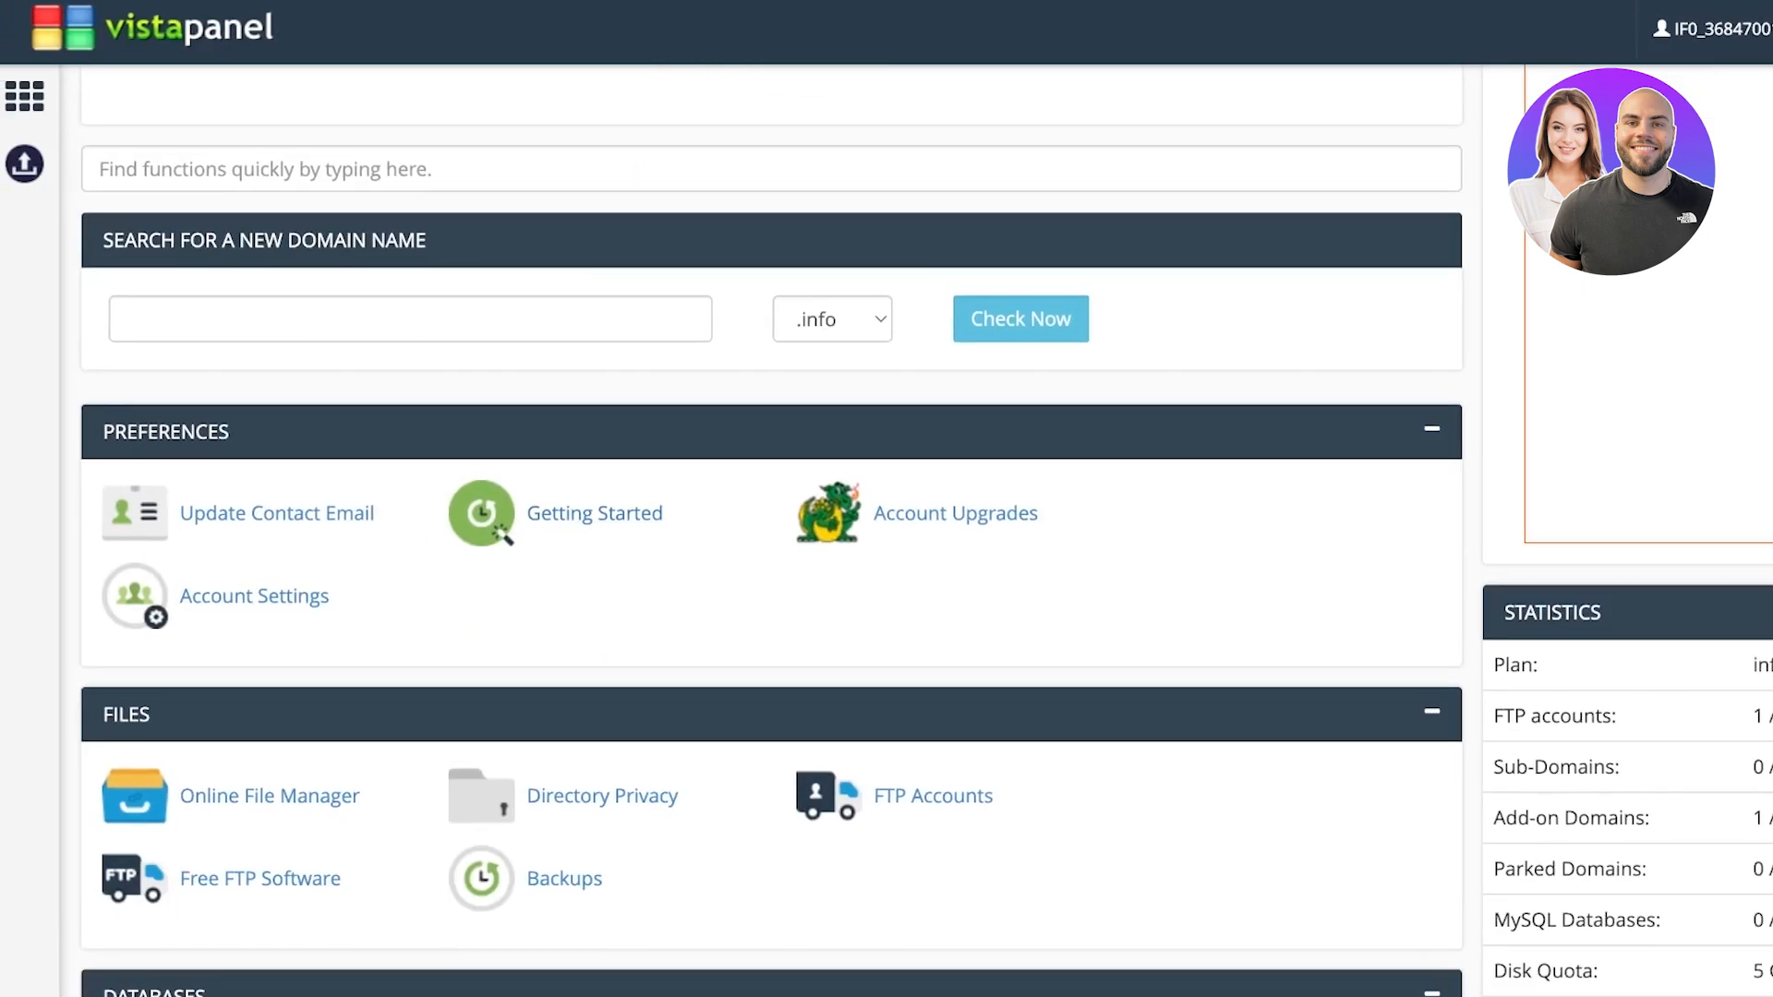
pyautogui.scroll(-7, 608, 444)
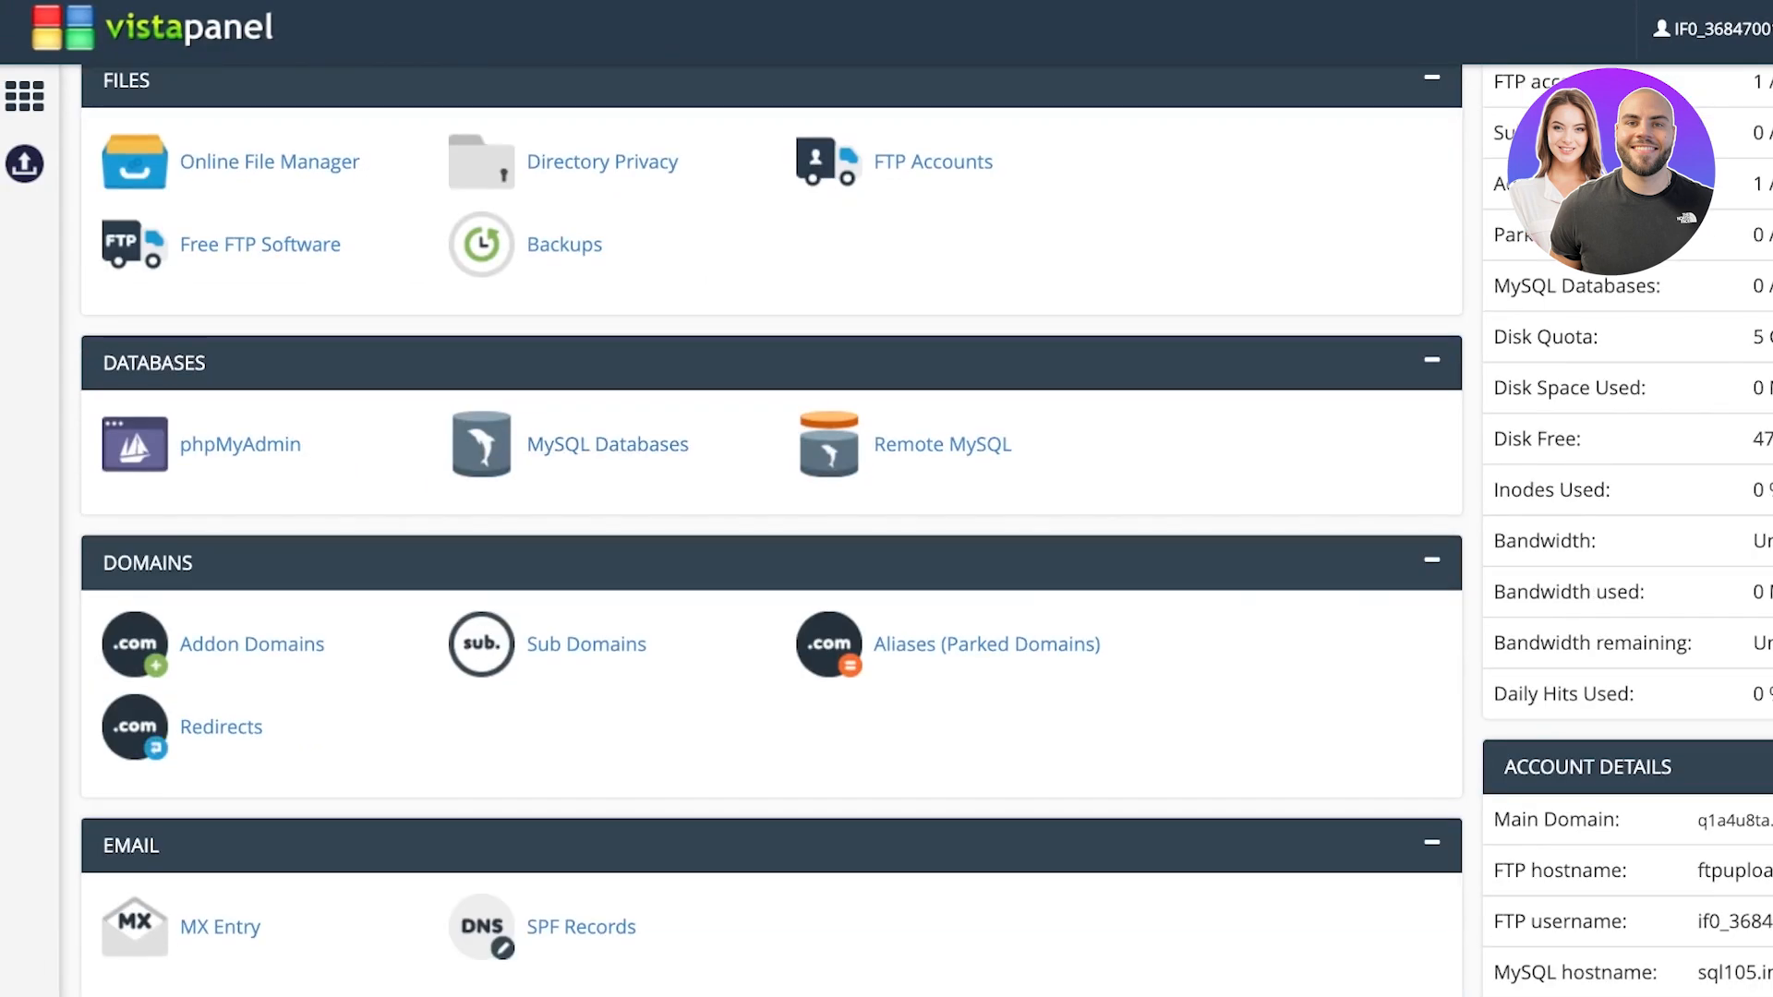
pyautogui.scroll(-9, 229, 681)
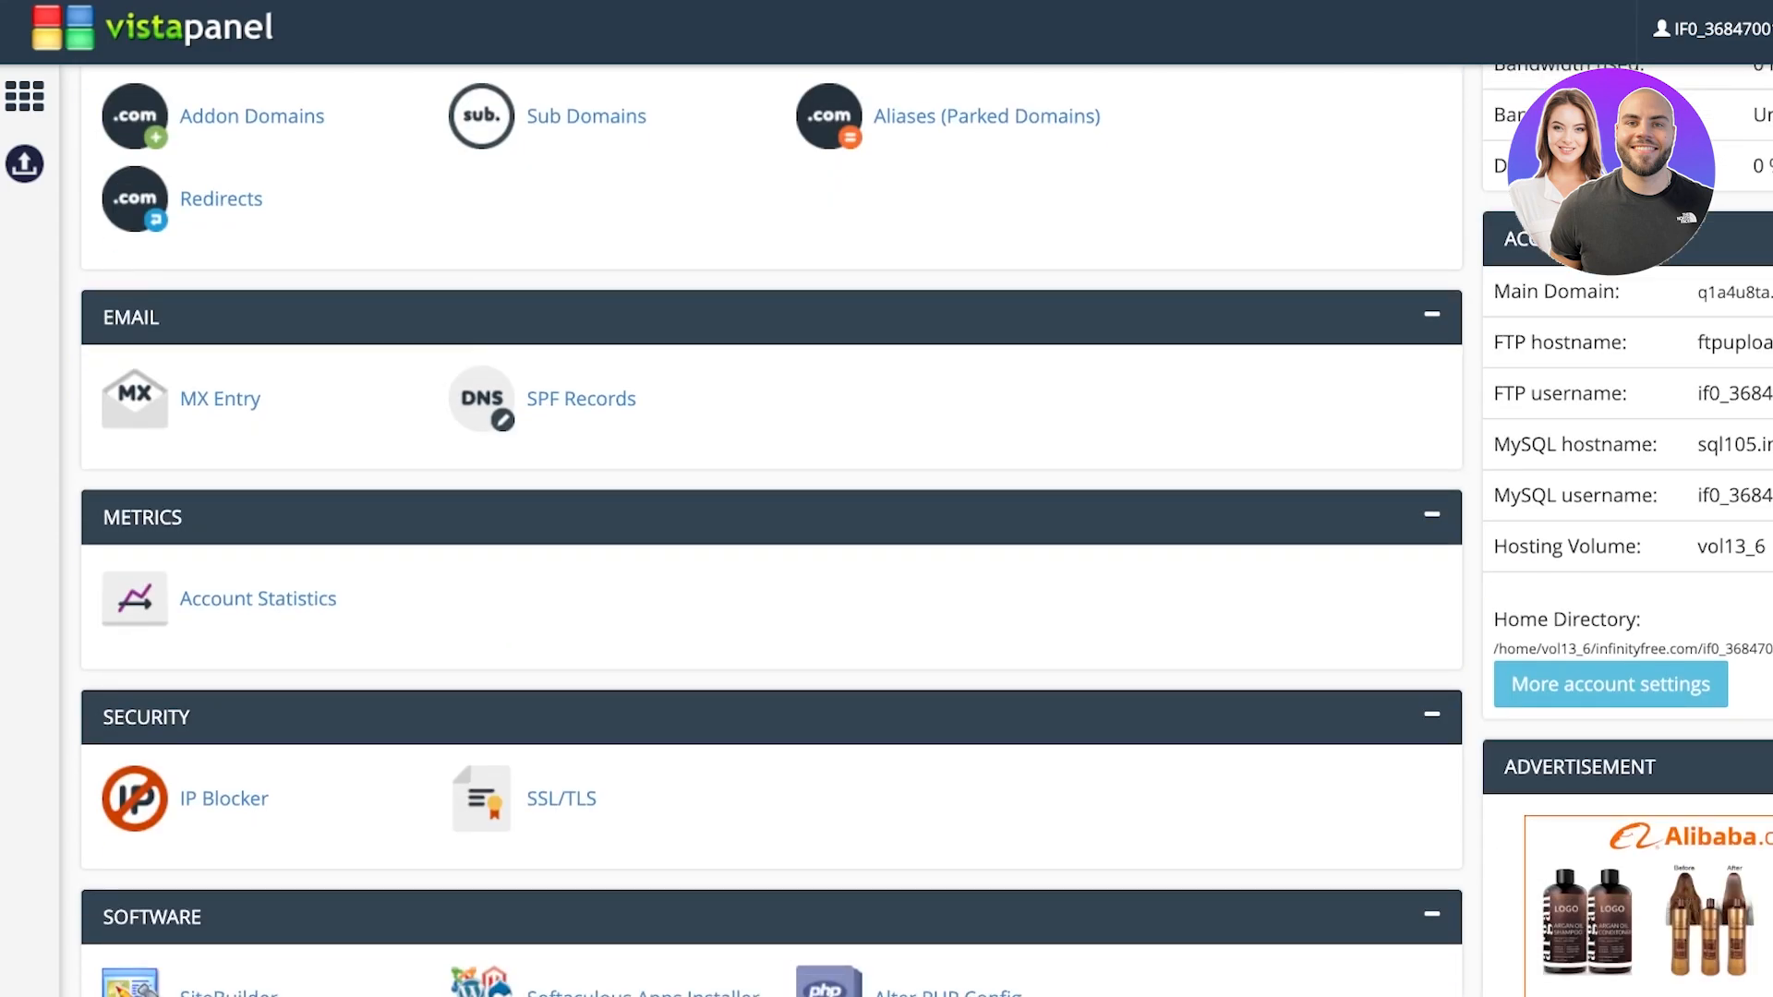
pyautogui.scroll(-4, 228, 681)
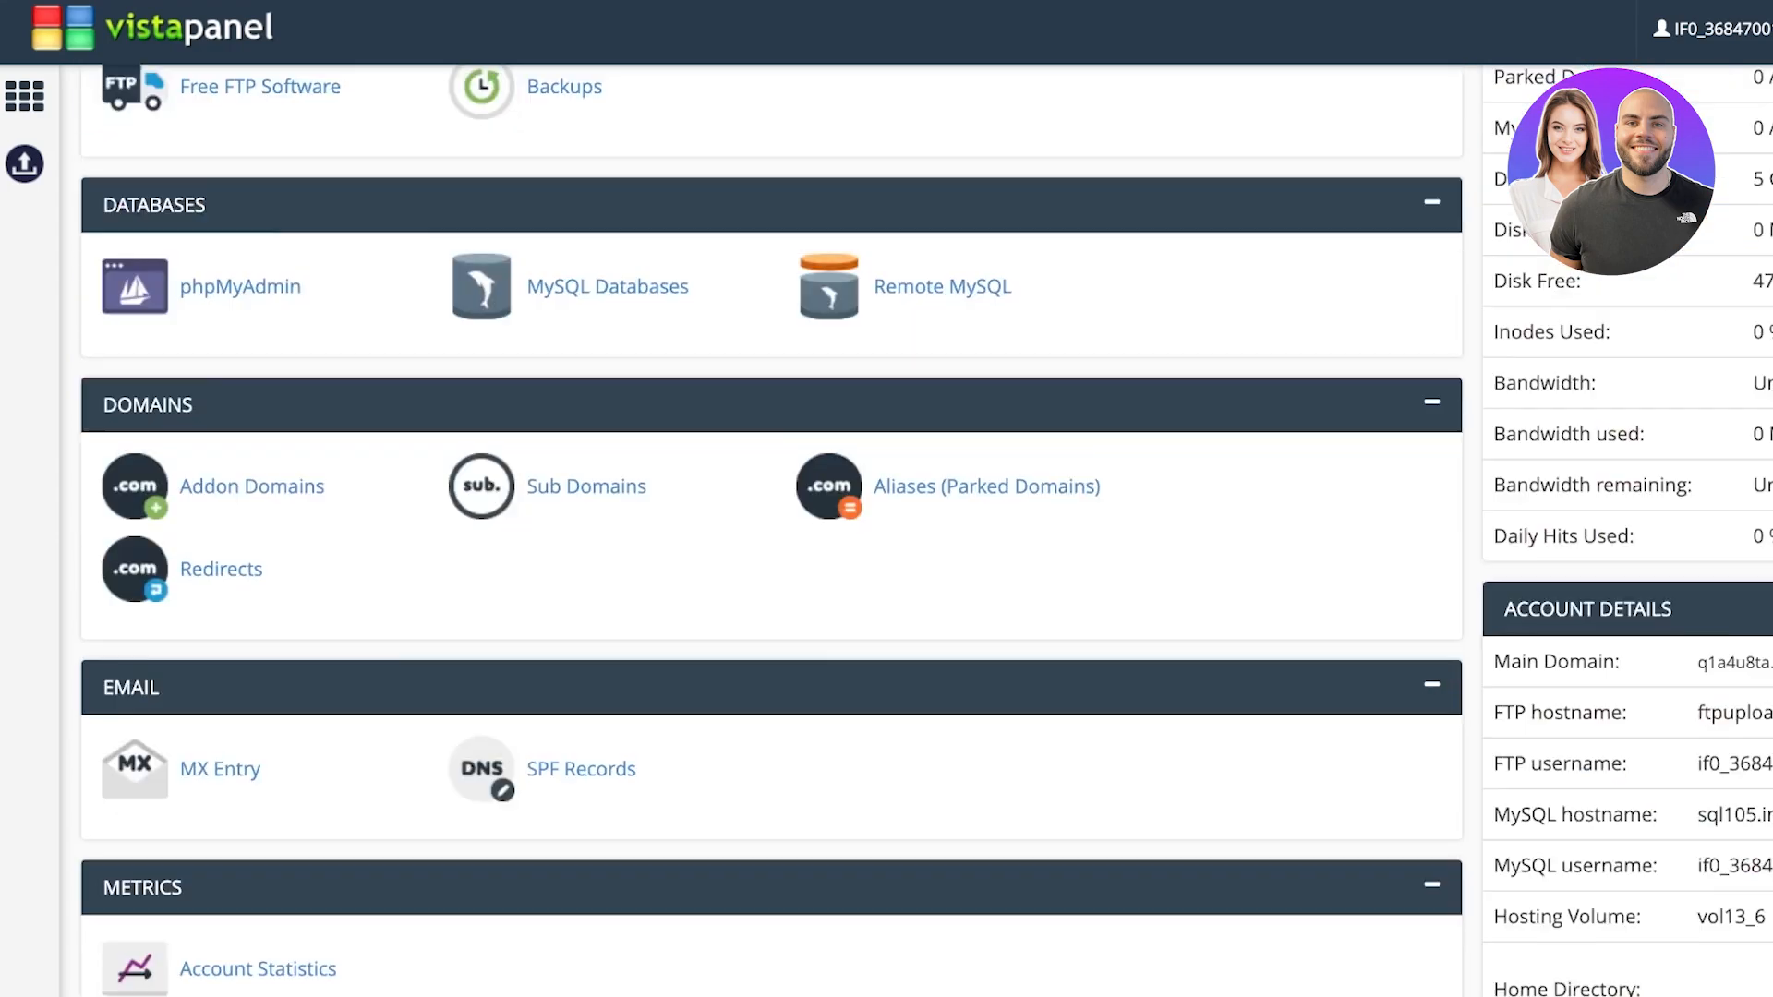
pyautogui.scroll(8, 594, 573)
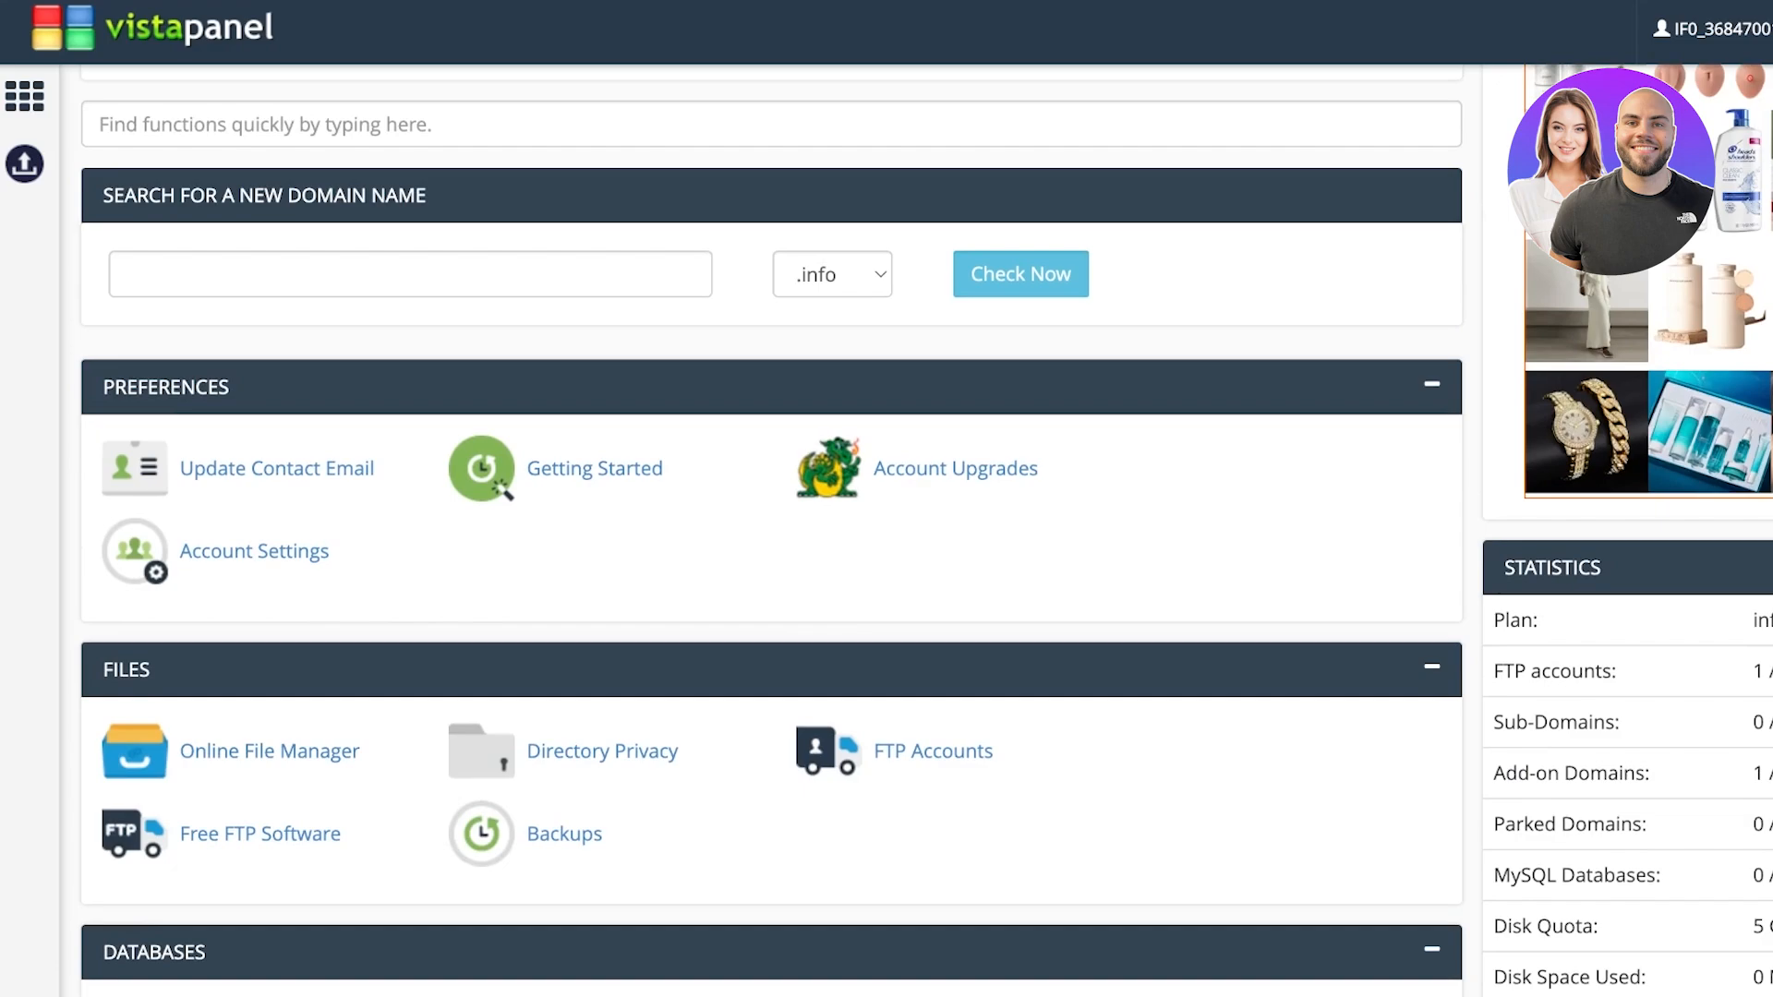
pyautogui.click(593, 573)
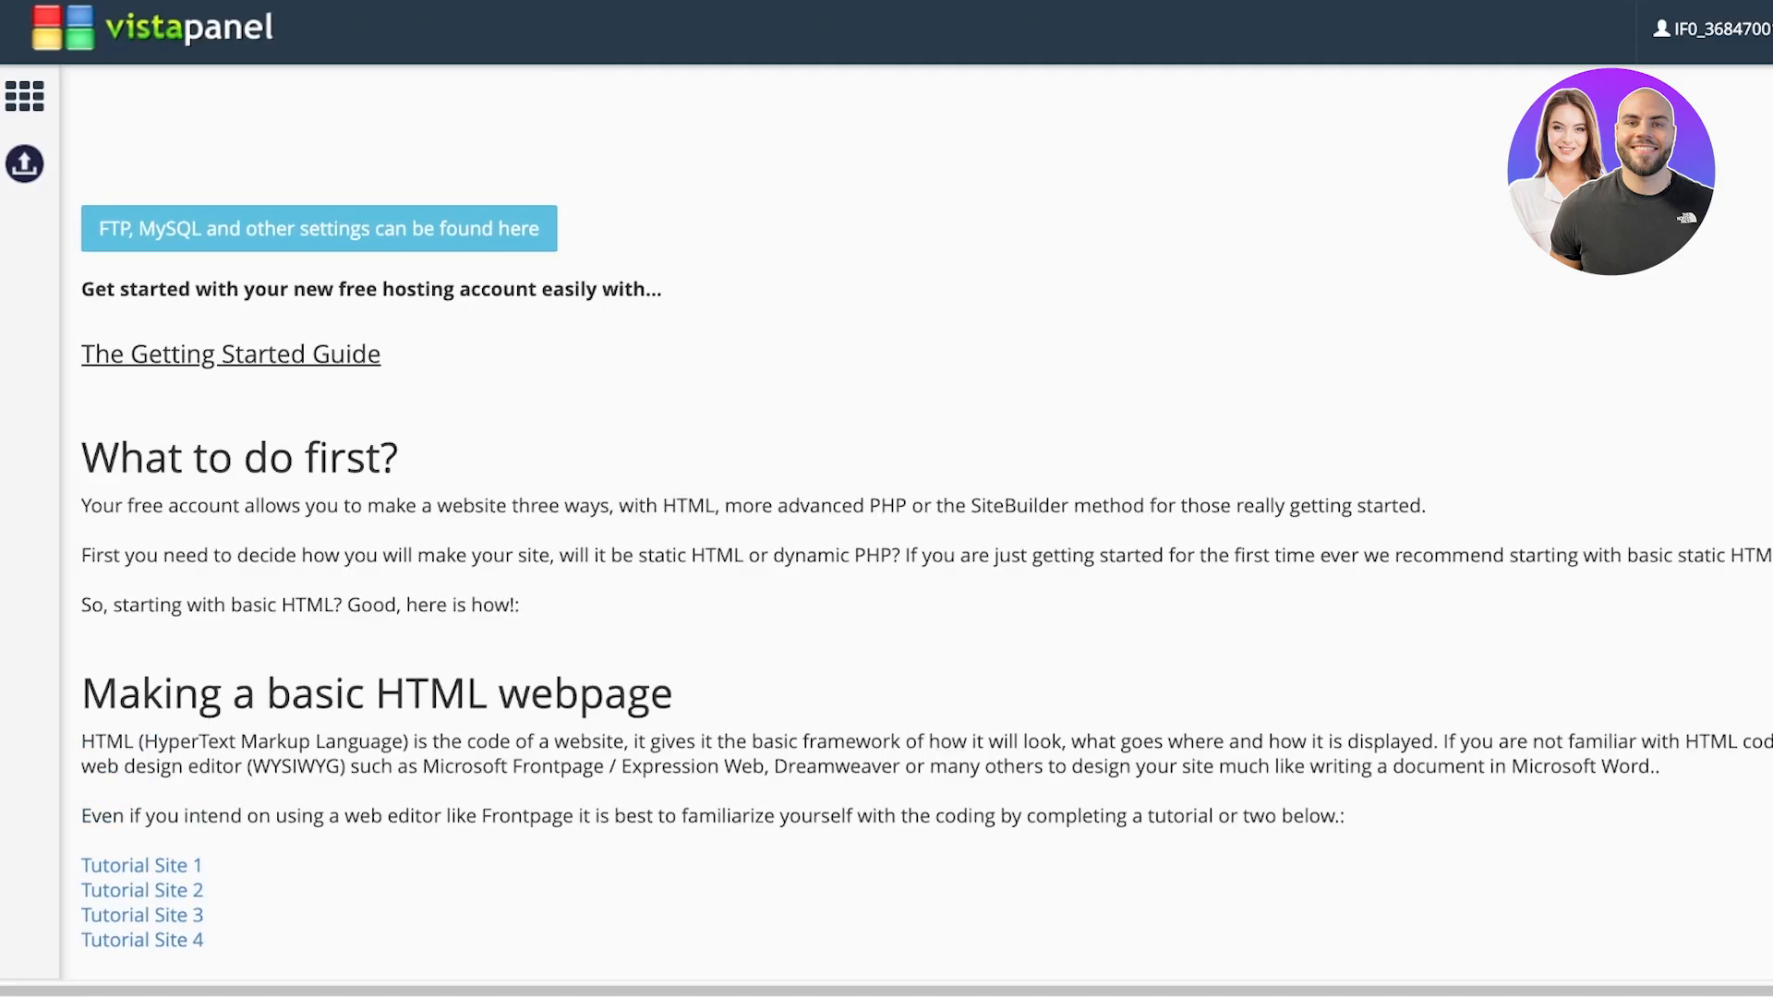
# Highlight the 72-hour activation notice, then open Site Builders for lilys.great-site.net
pyautogui.scroll(-3, 887, 521)
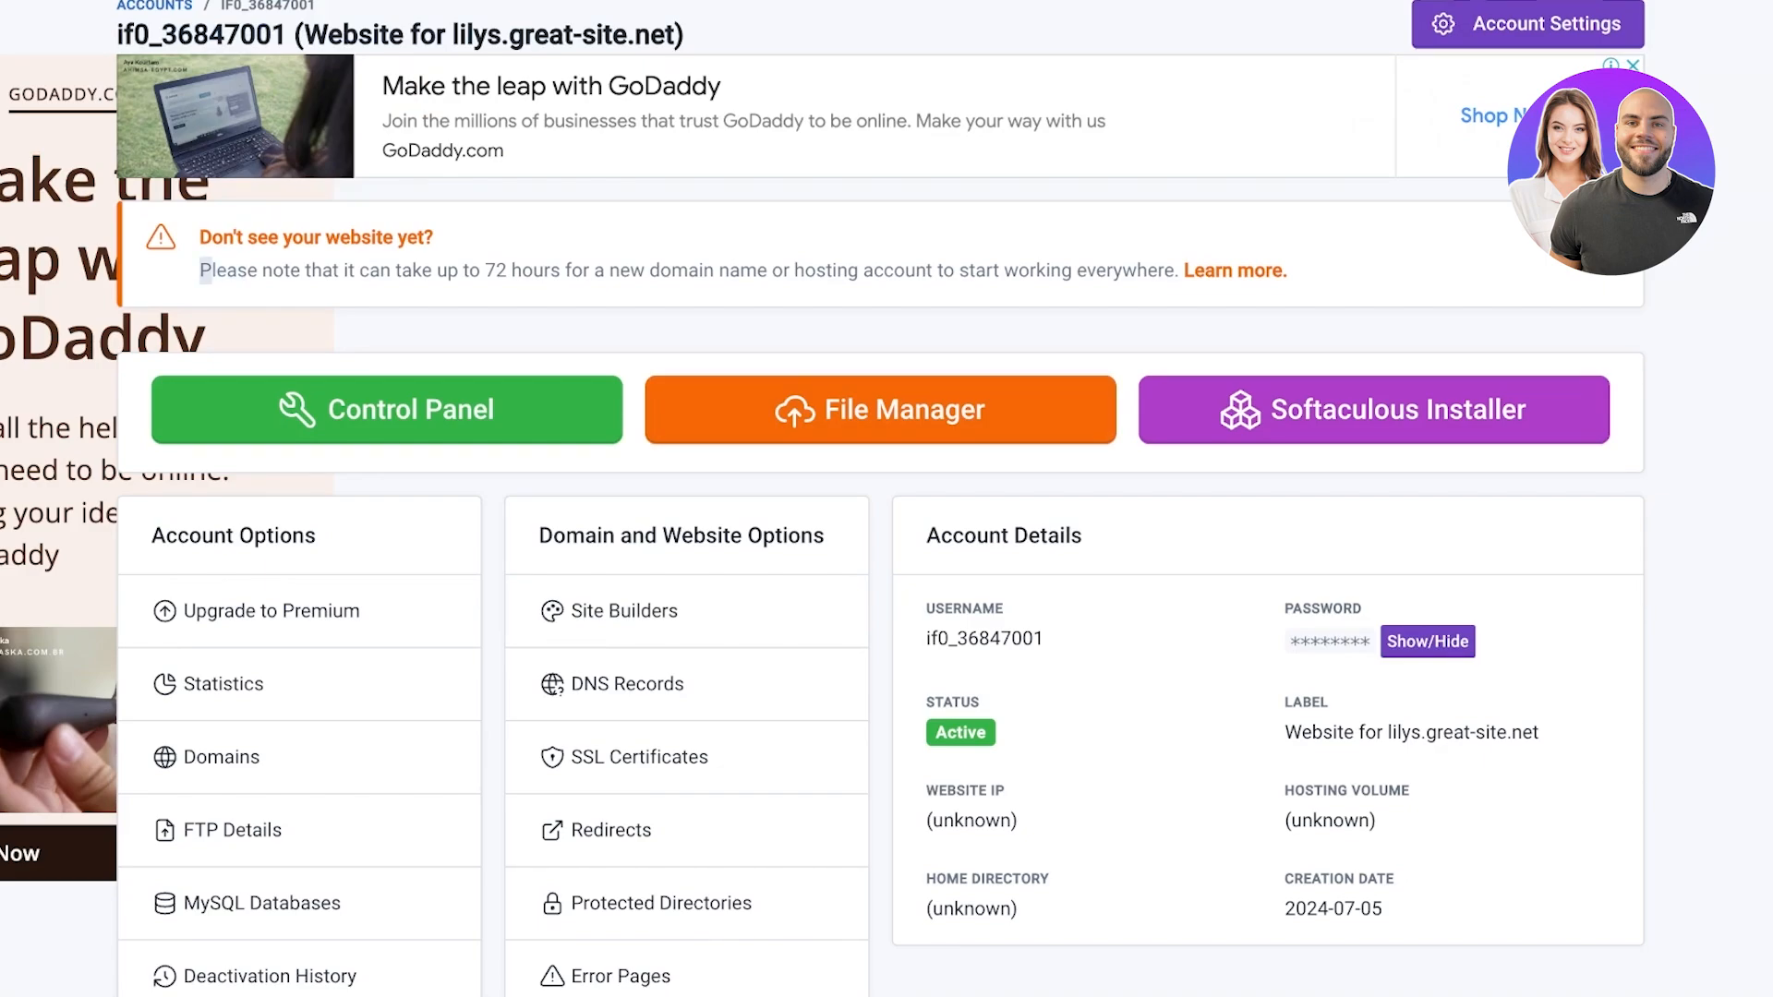
pyautogui.moveTo(481, 270); pyautogui.dragTo(969, 269)
pyautogui.click(969, 269)
pyautogui.scroll(-2, 887, 498)
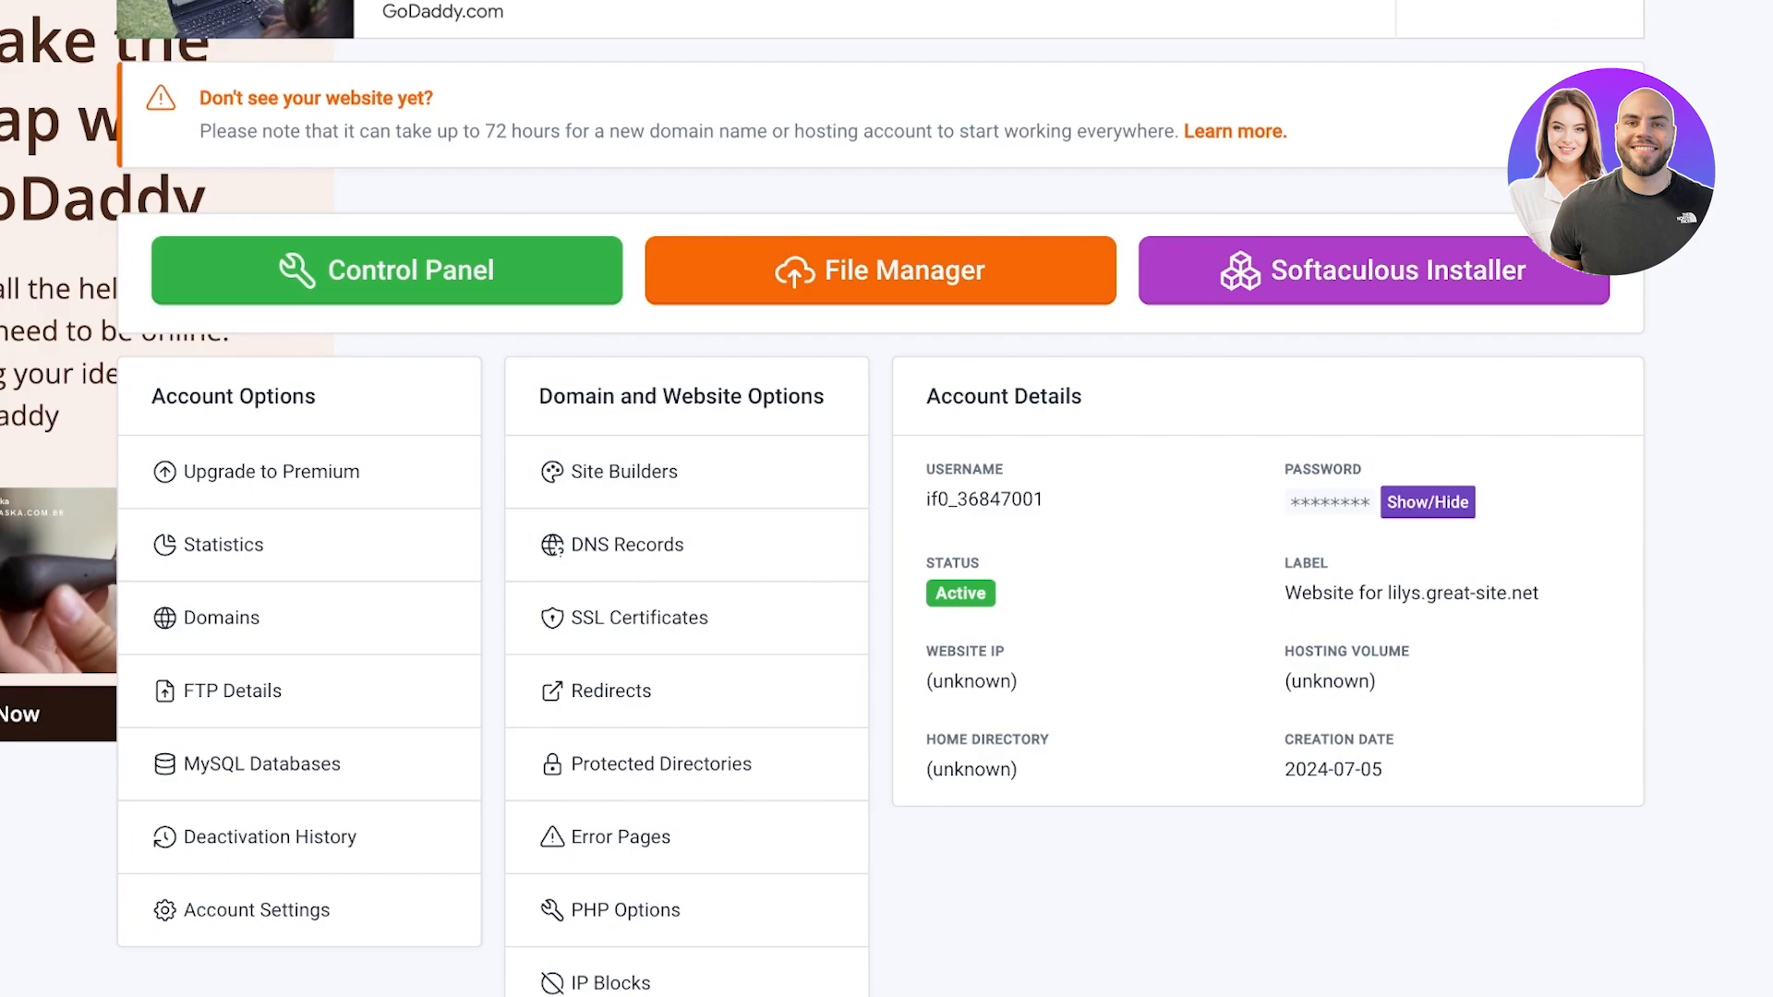
pyautogui.click(624, 472)
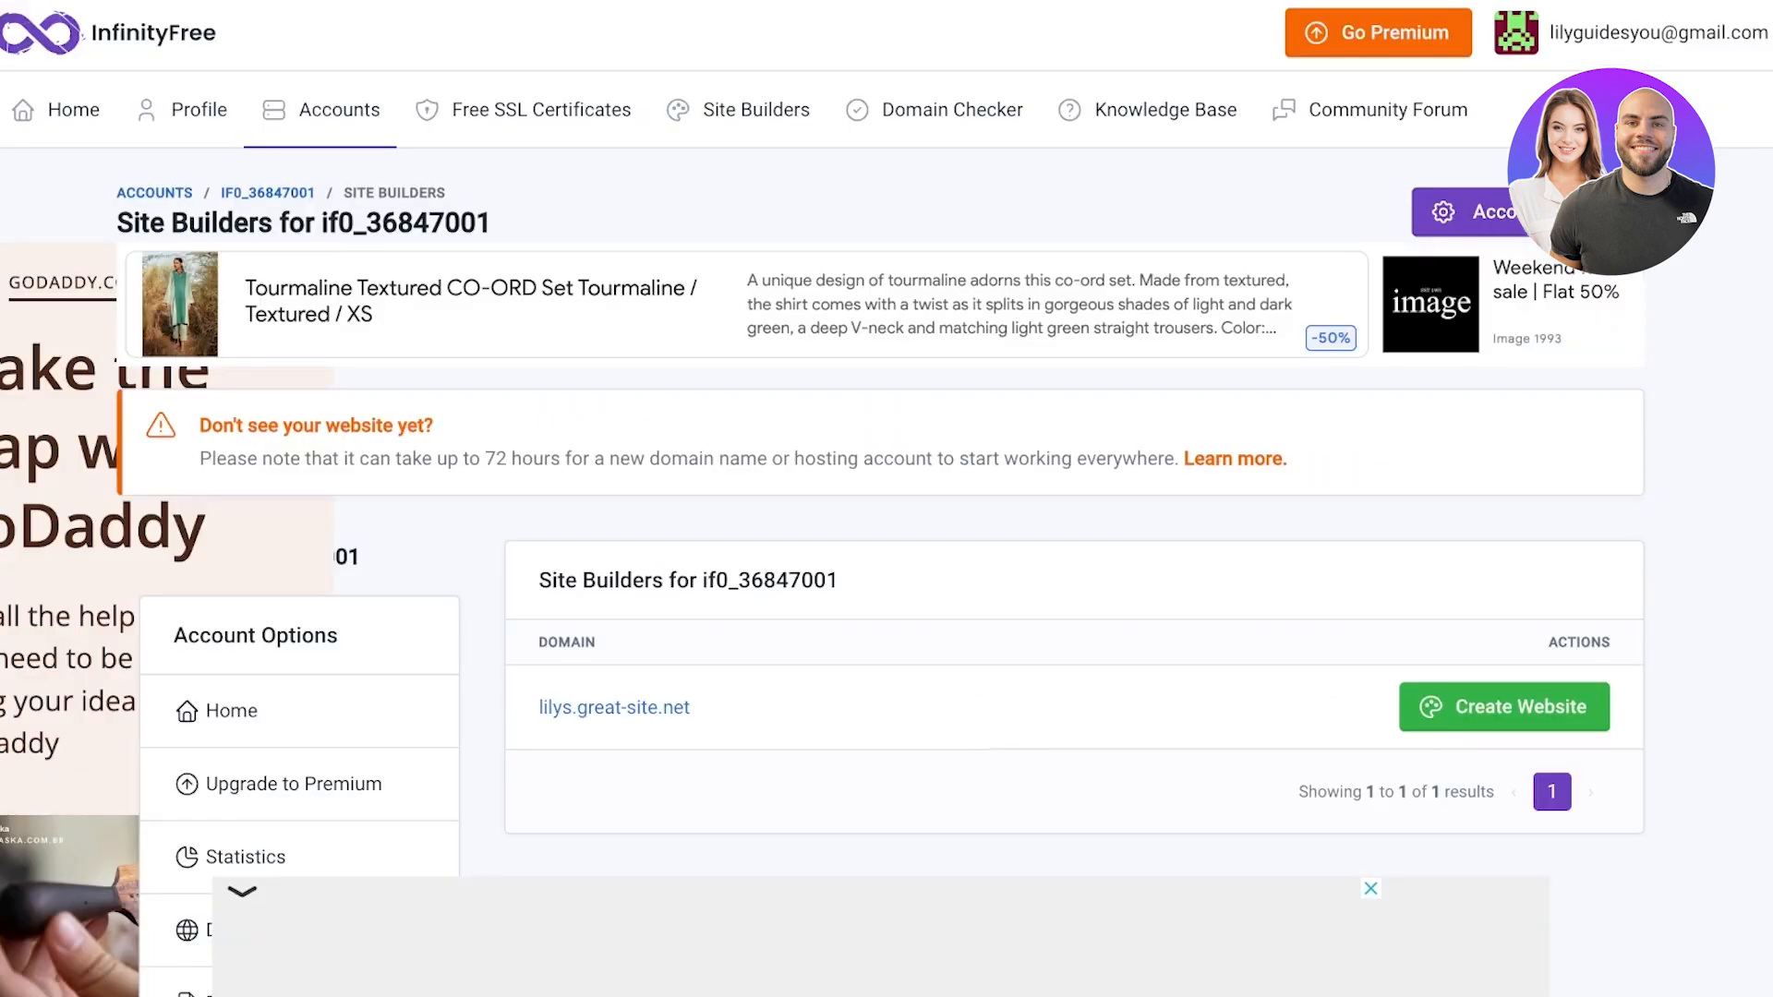
pyautogui.scroll(-2, 887, 499)
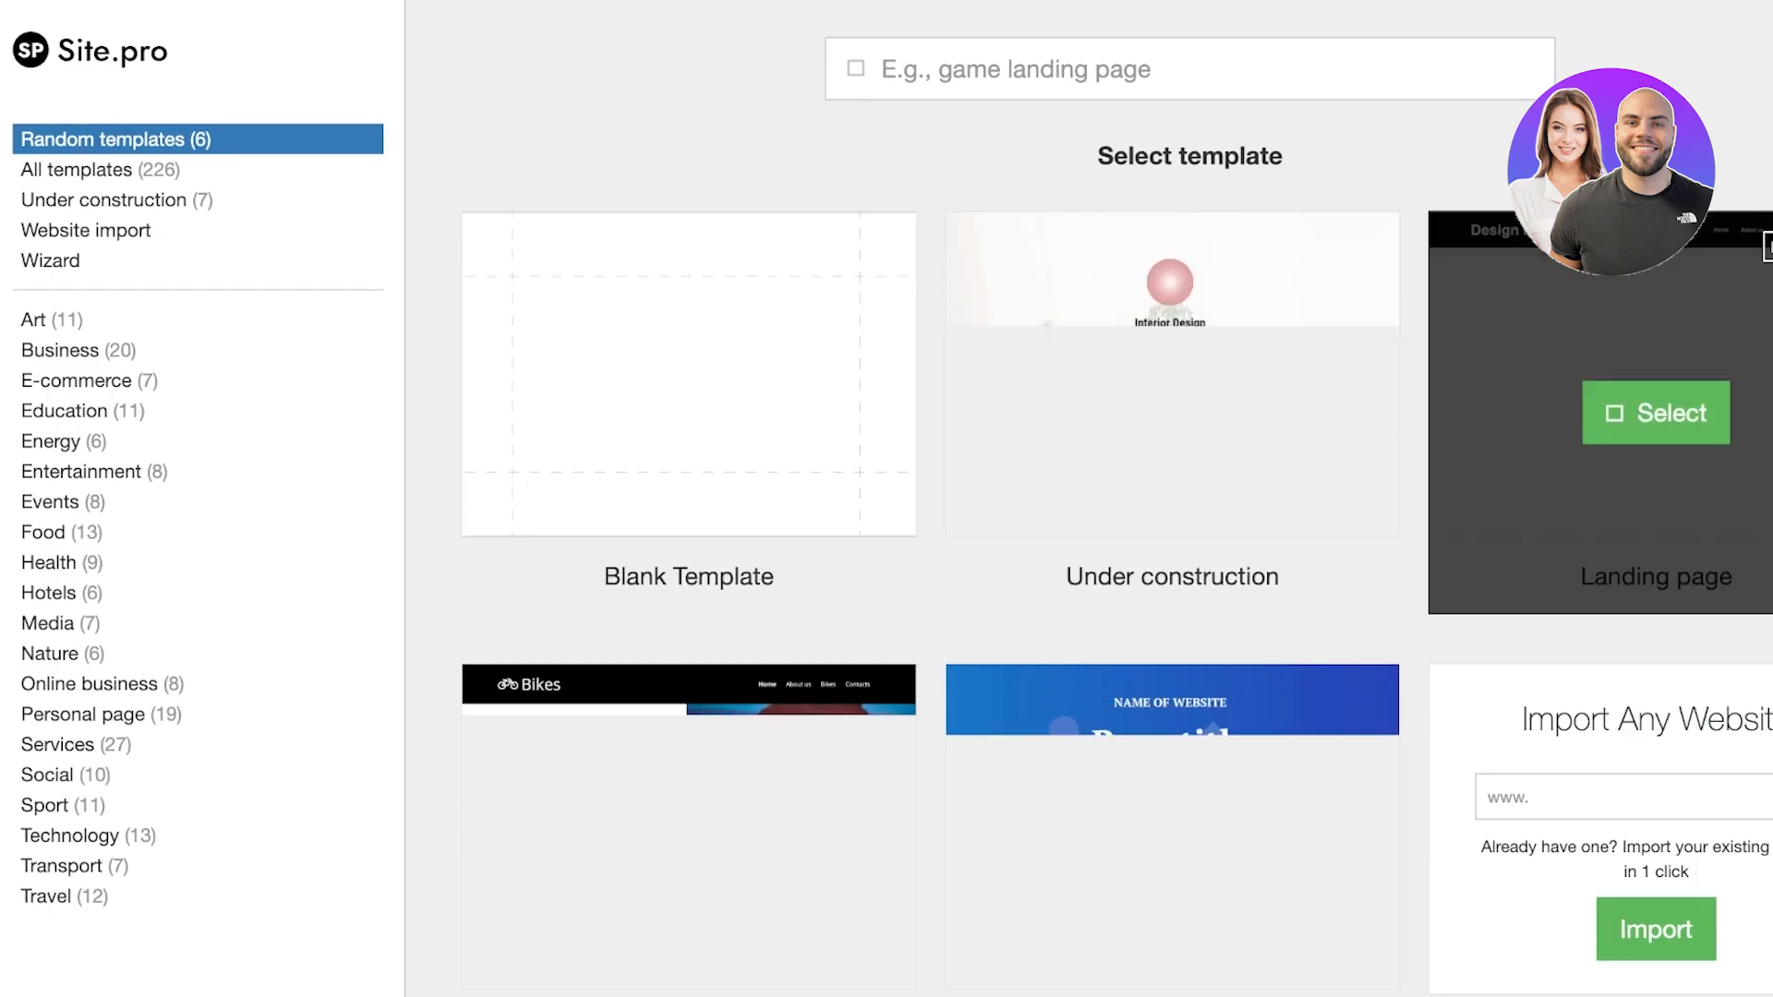
# Pick the Alex Dillinger template from the Personal page category and open it in the editor
pyautogui.scroll(-1, 1109, 776)
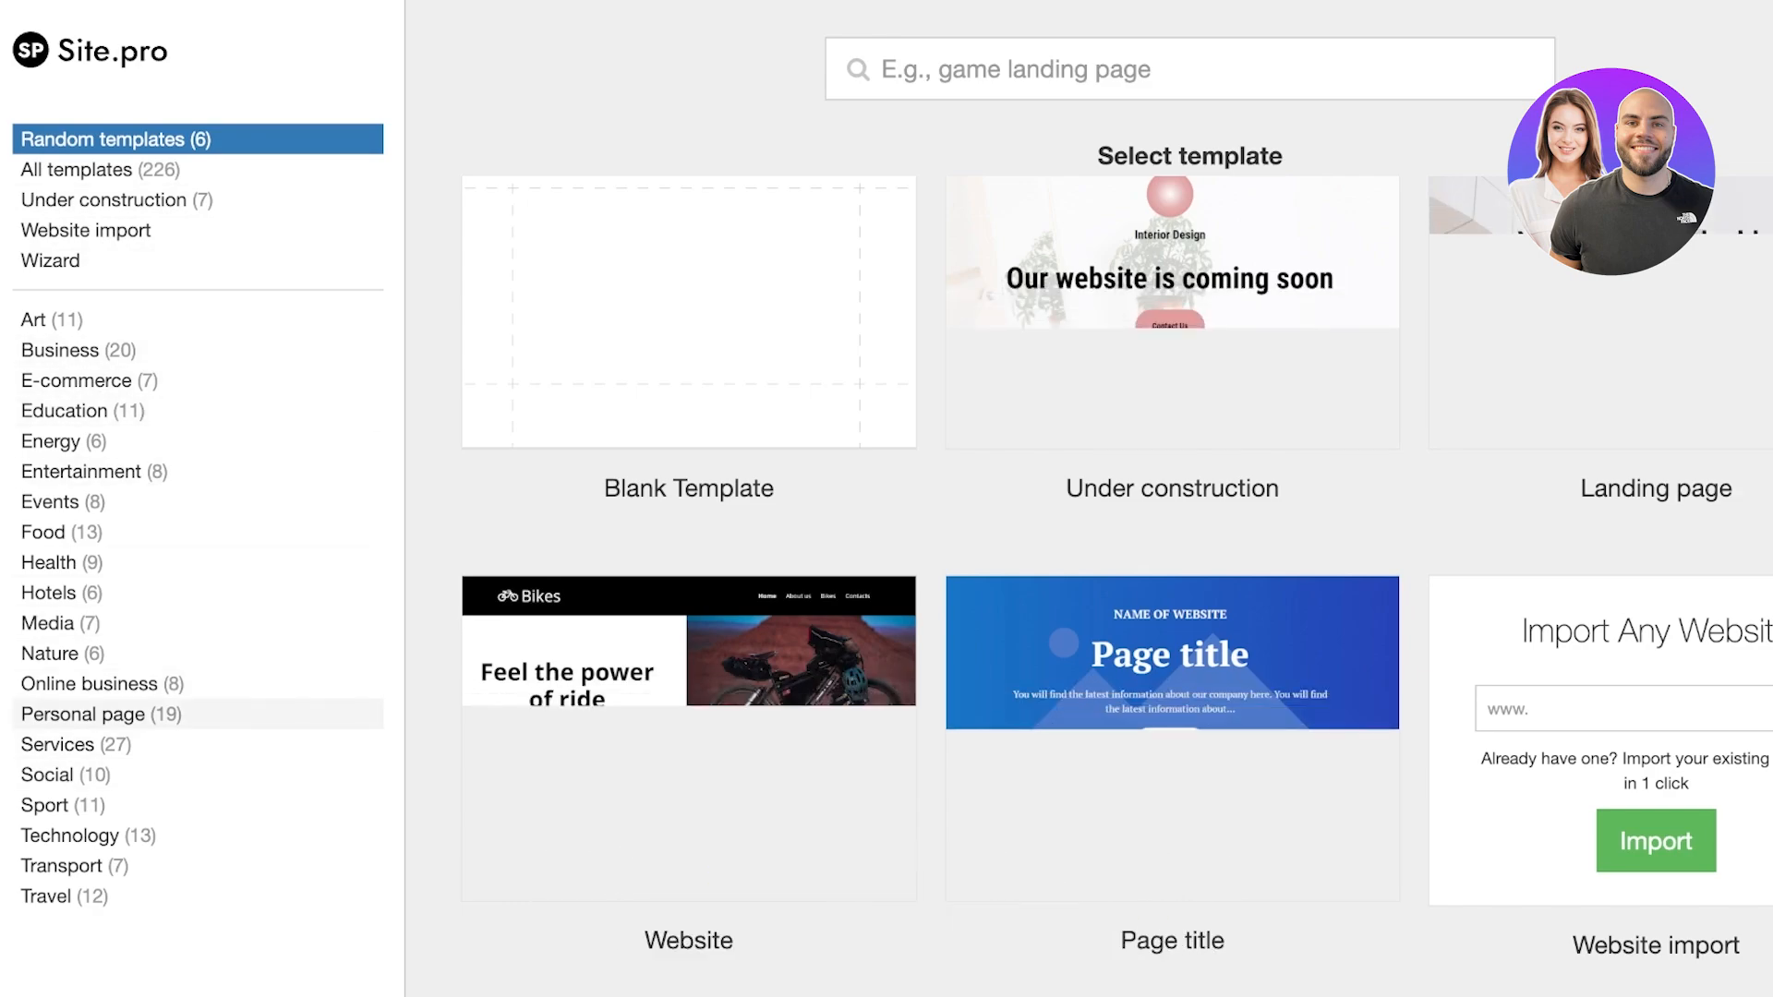
pyautogui.click(101, 714)
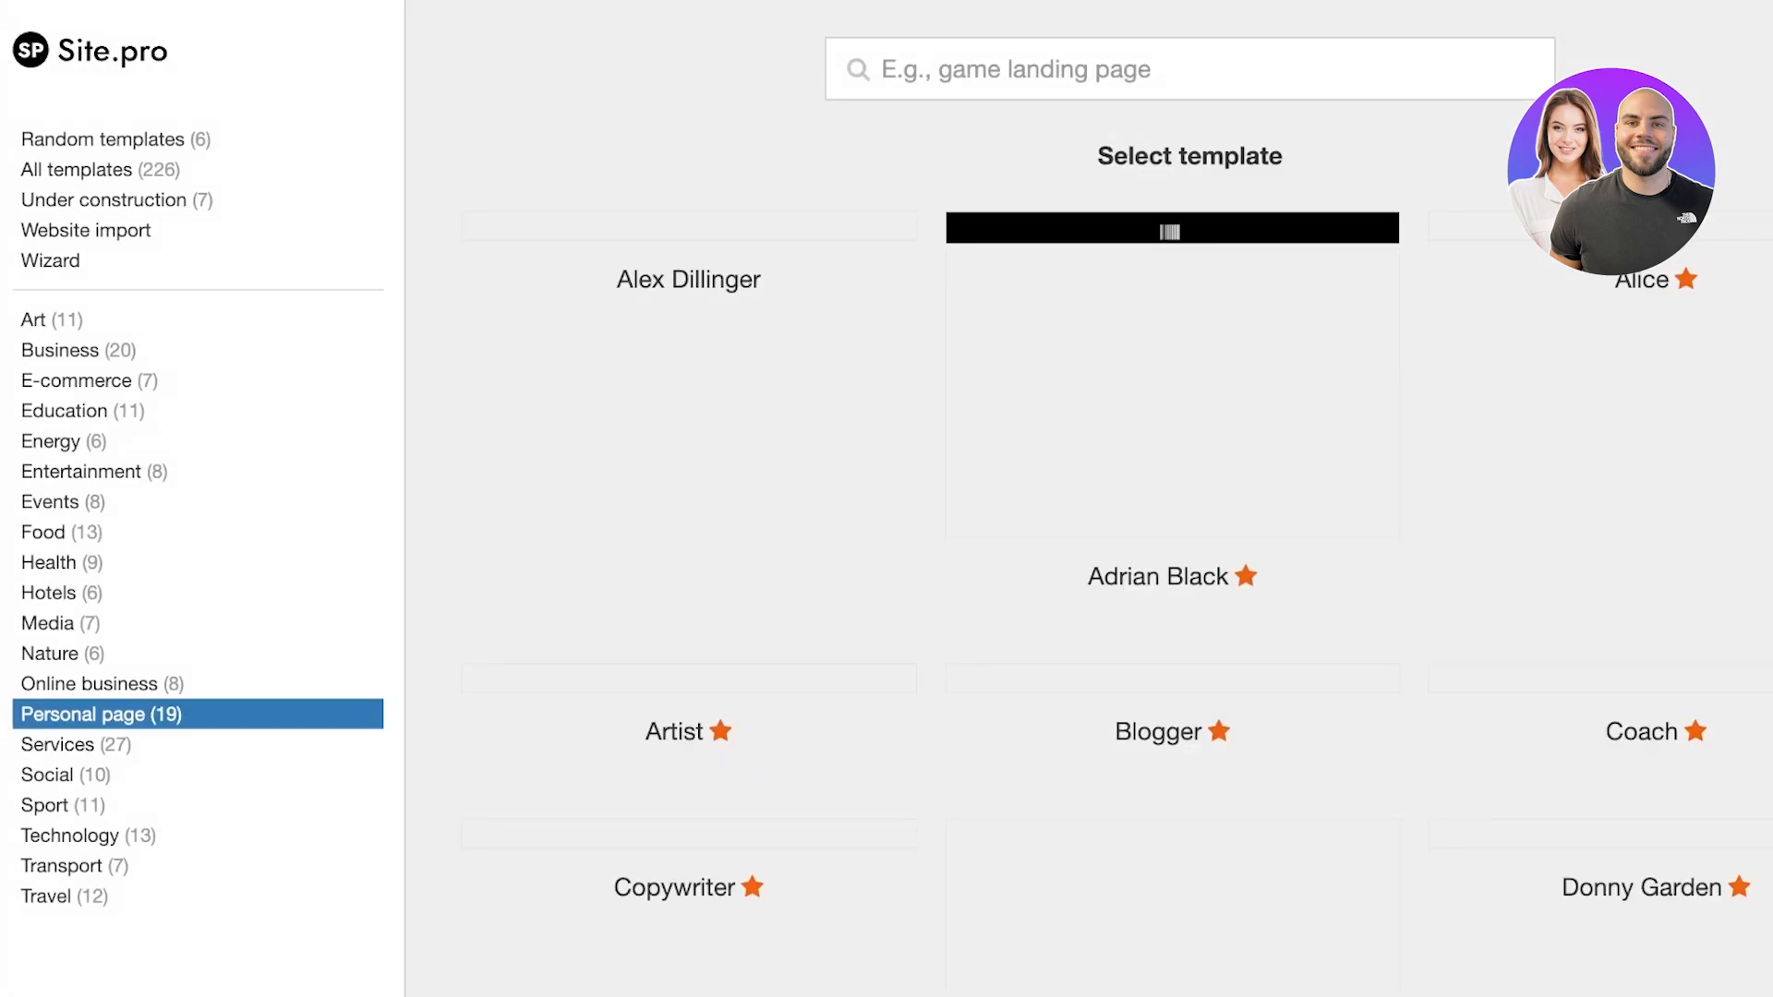
pyautogui.moveTo(1173, 333)
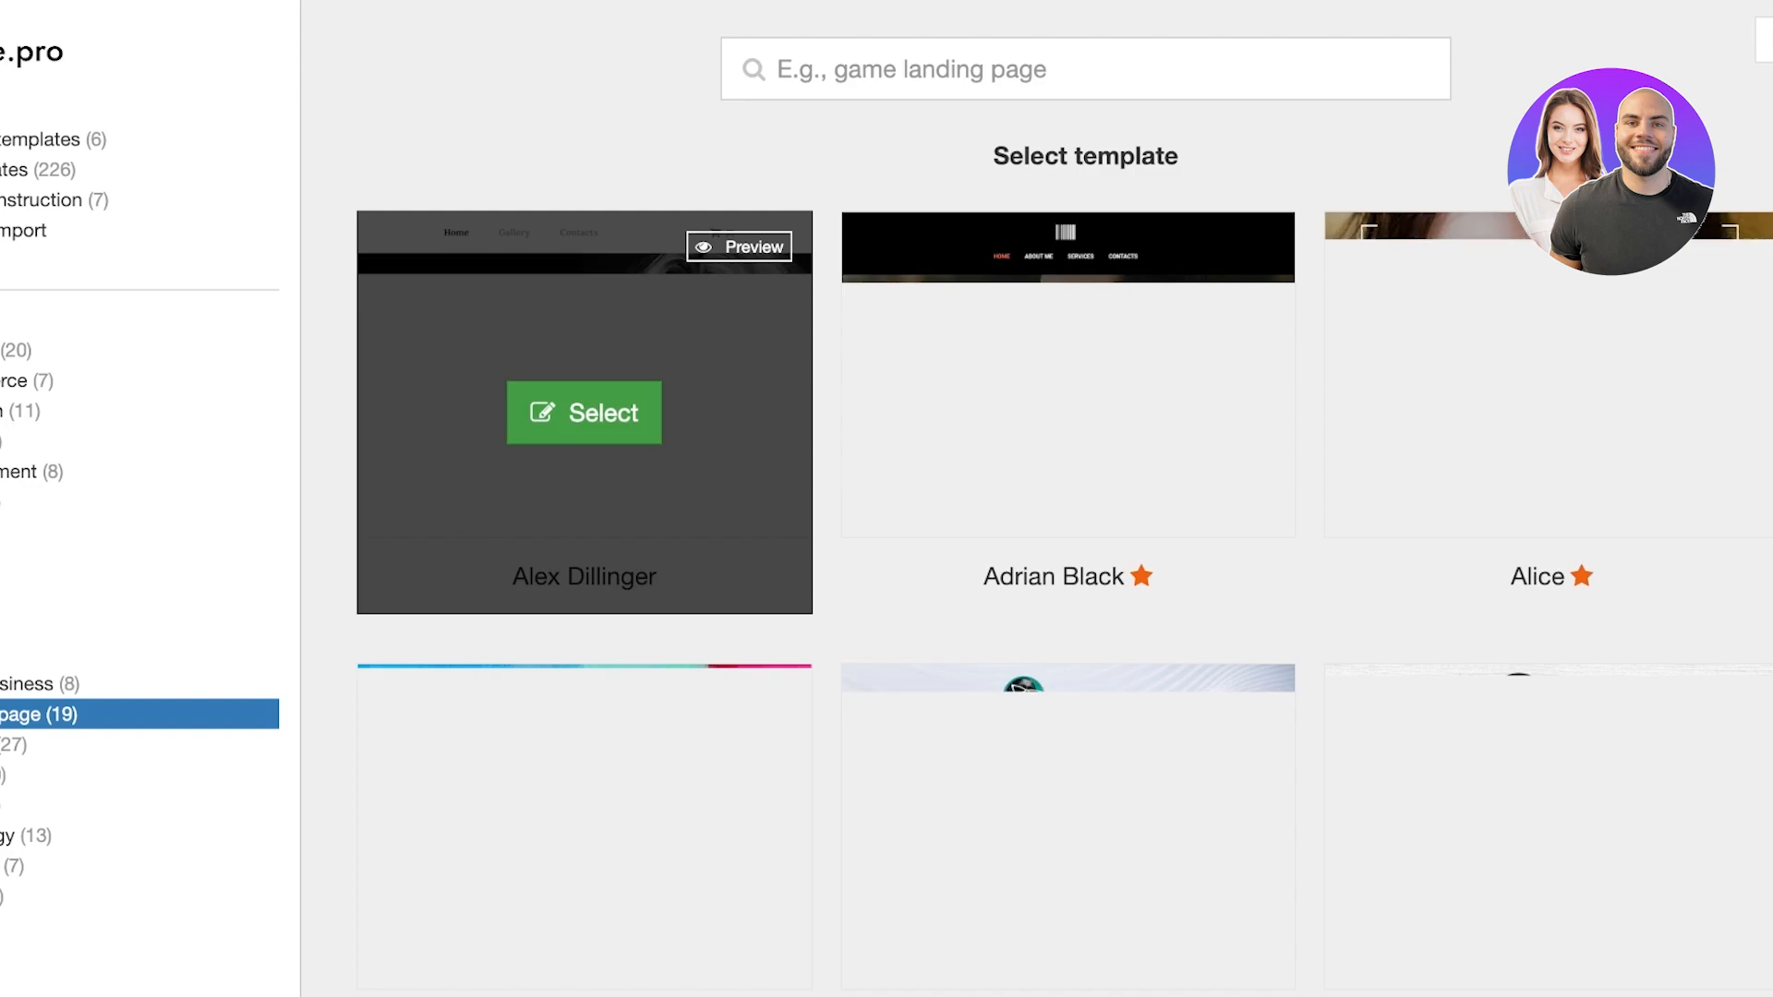
pyautogui.click(584, 413)
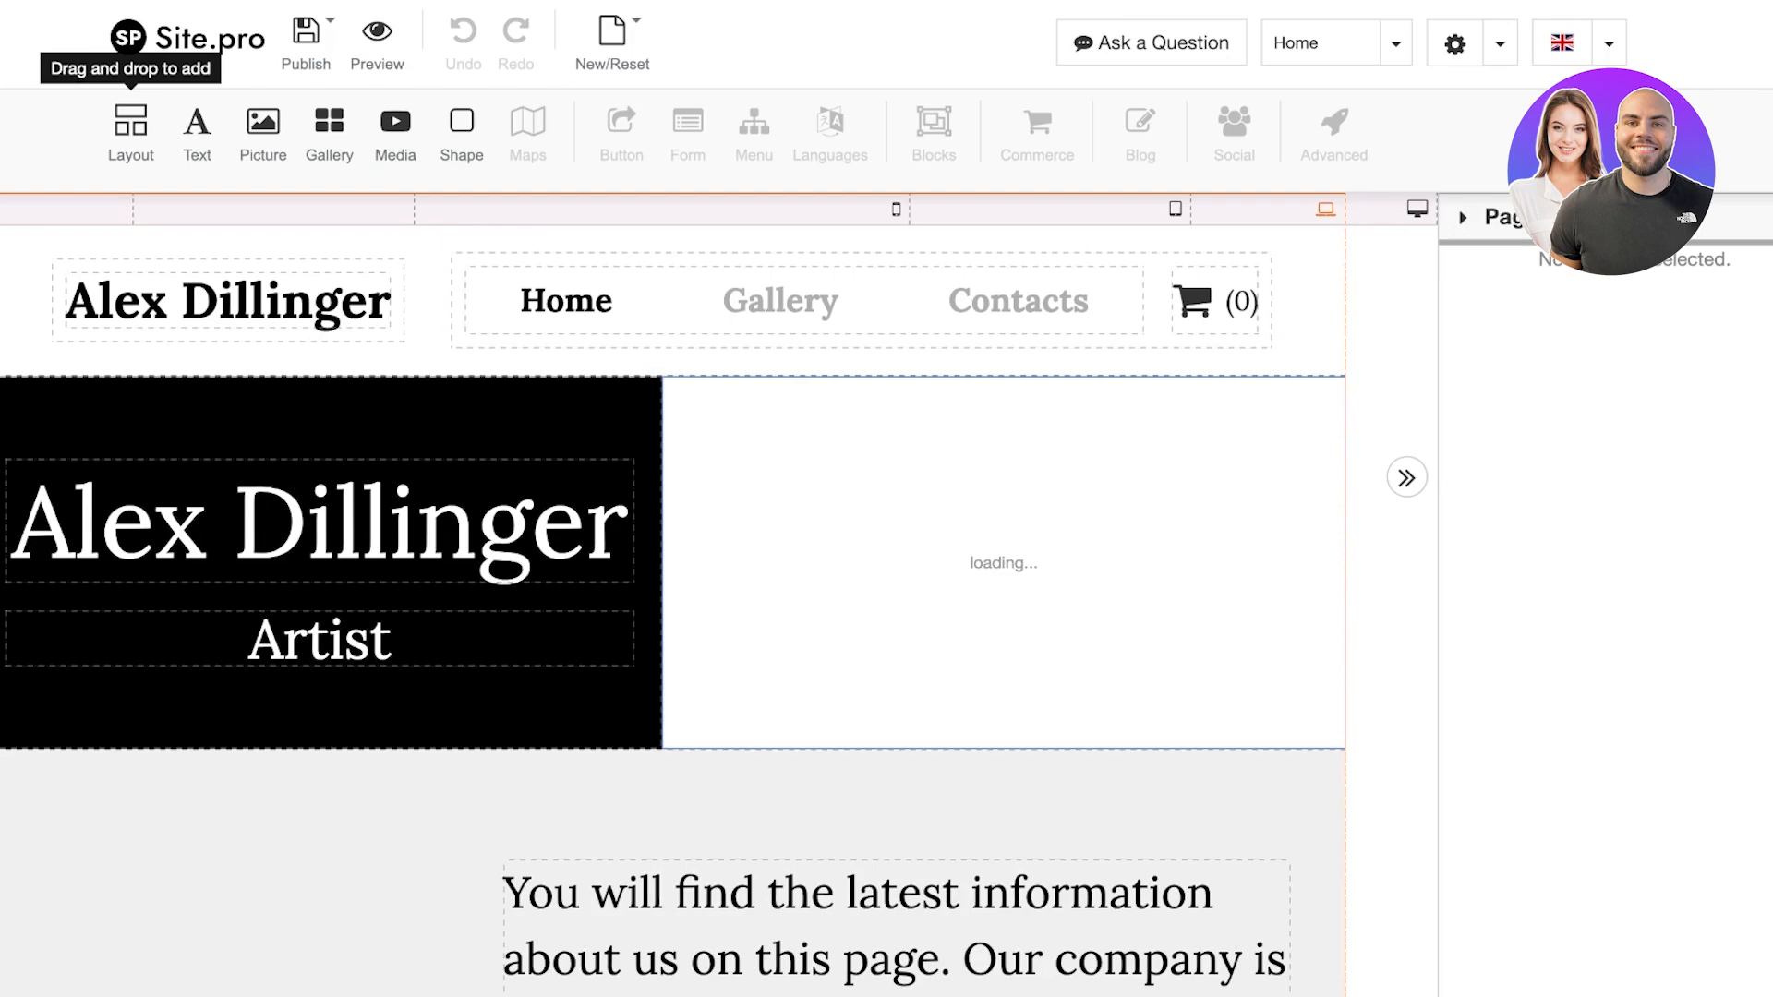
# Clear the 'Alex Dillinger' text from the header site title
pyautogui.scroll(-1, 672, 596)
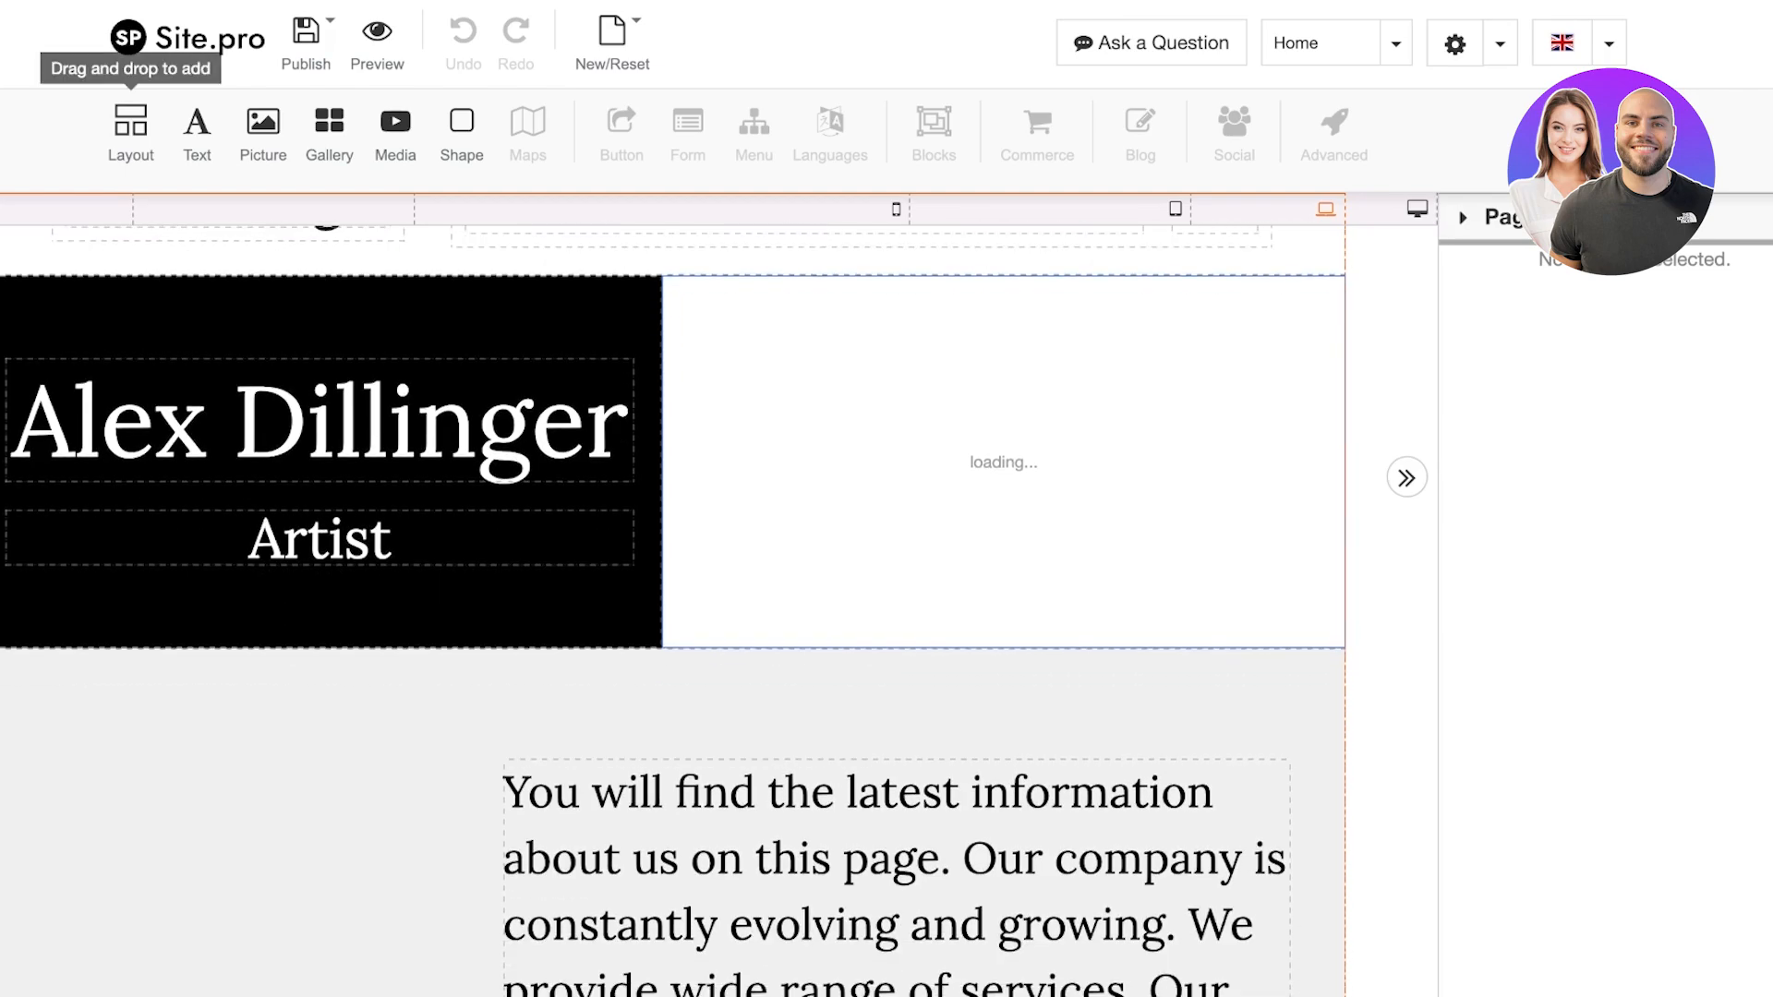
pyautogui.scroll(1, 672, 596)
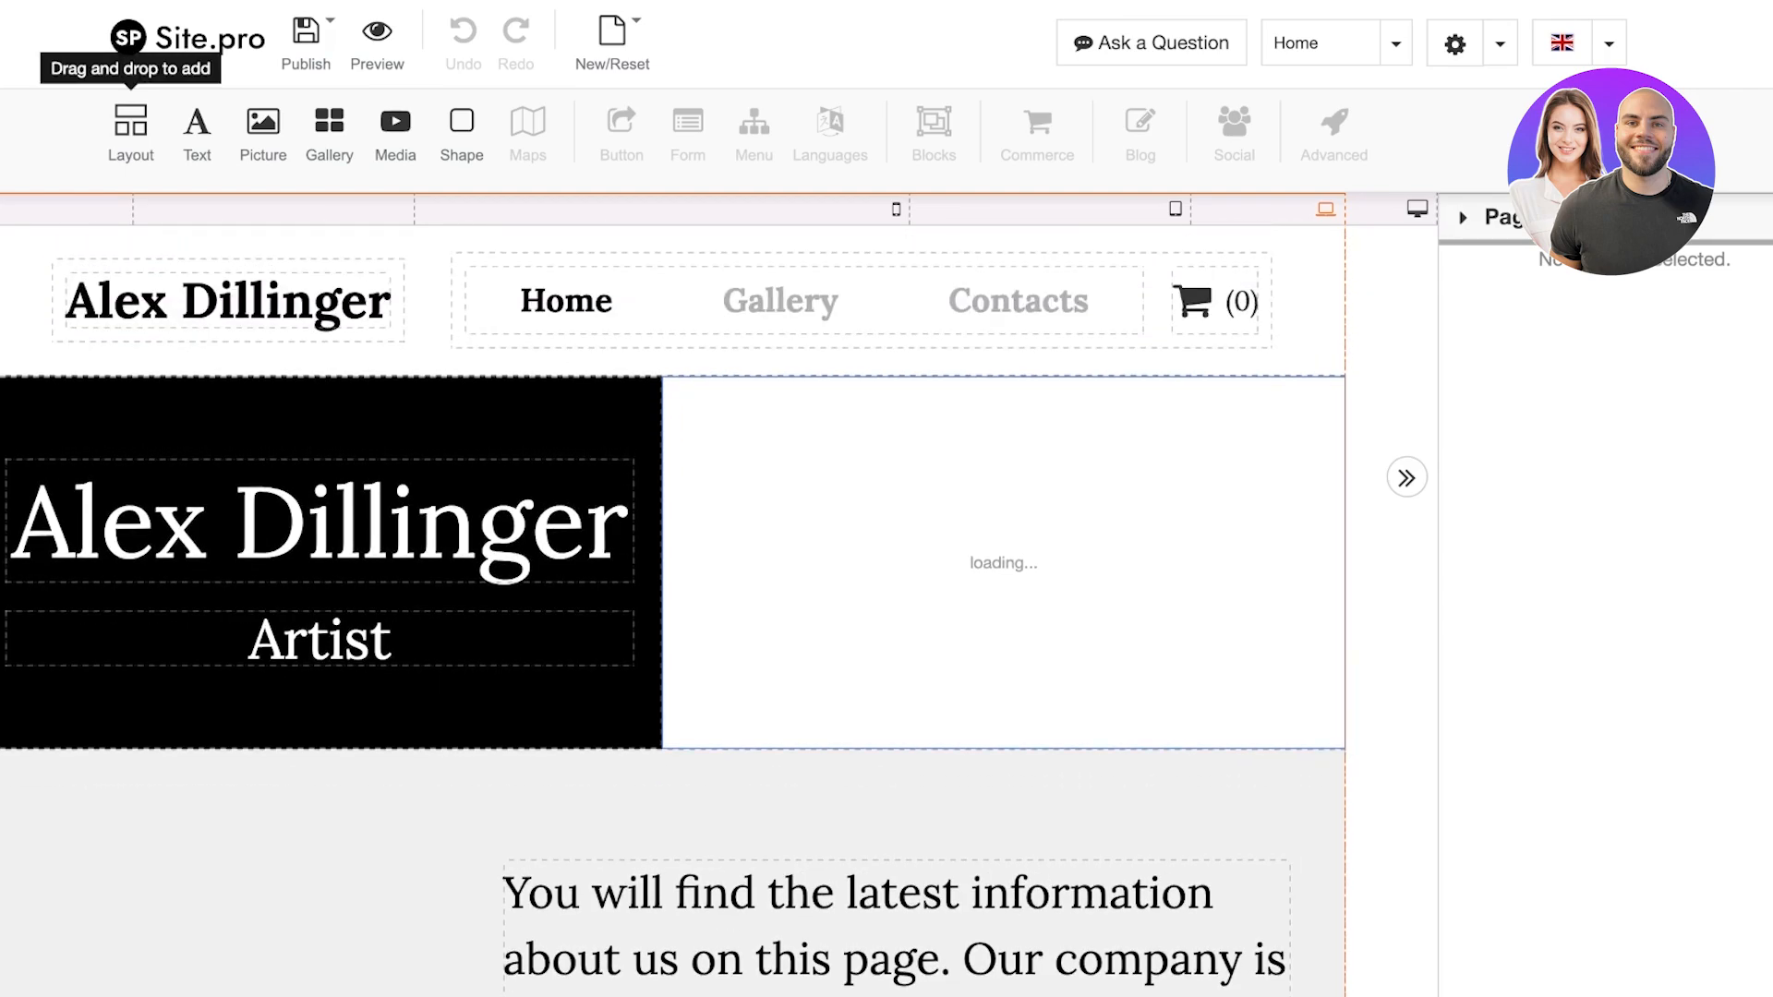
pyautogui.scroll(-6, 583, 536)
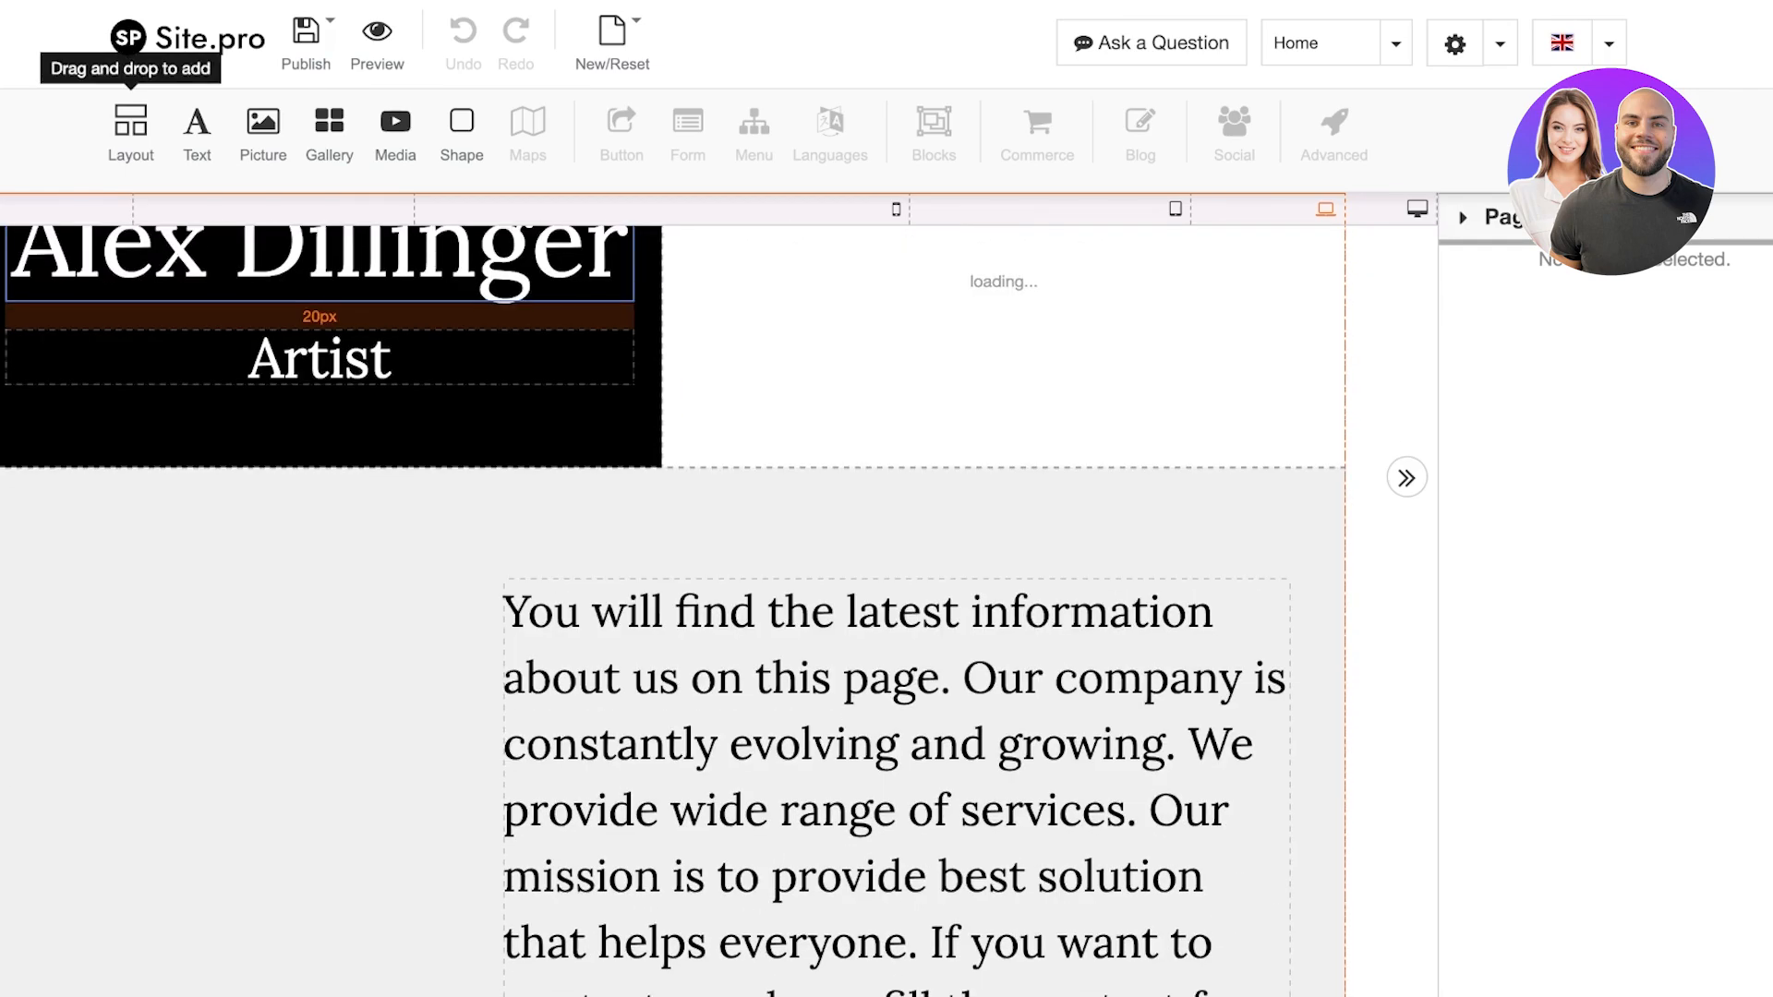
pyautogui.scroll(6, 584, 535)
pyautogui.click(1554, 218)
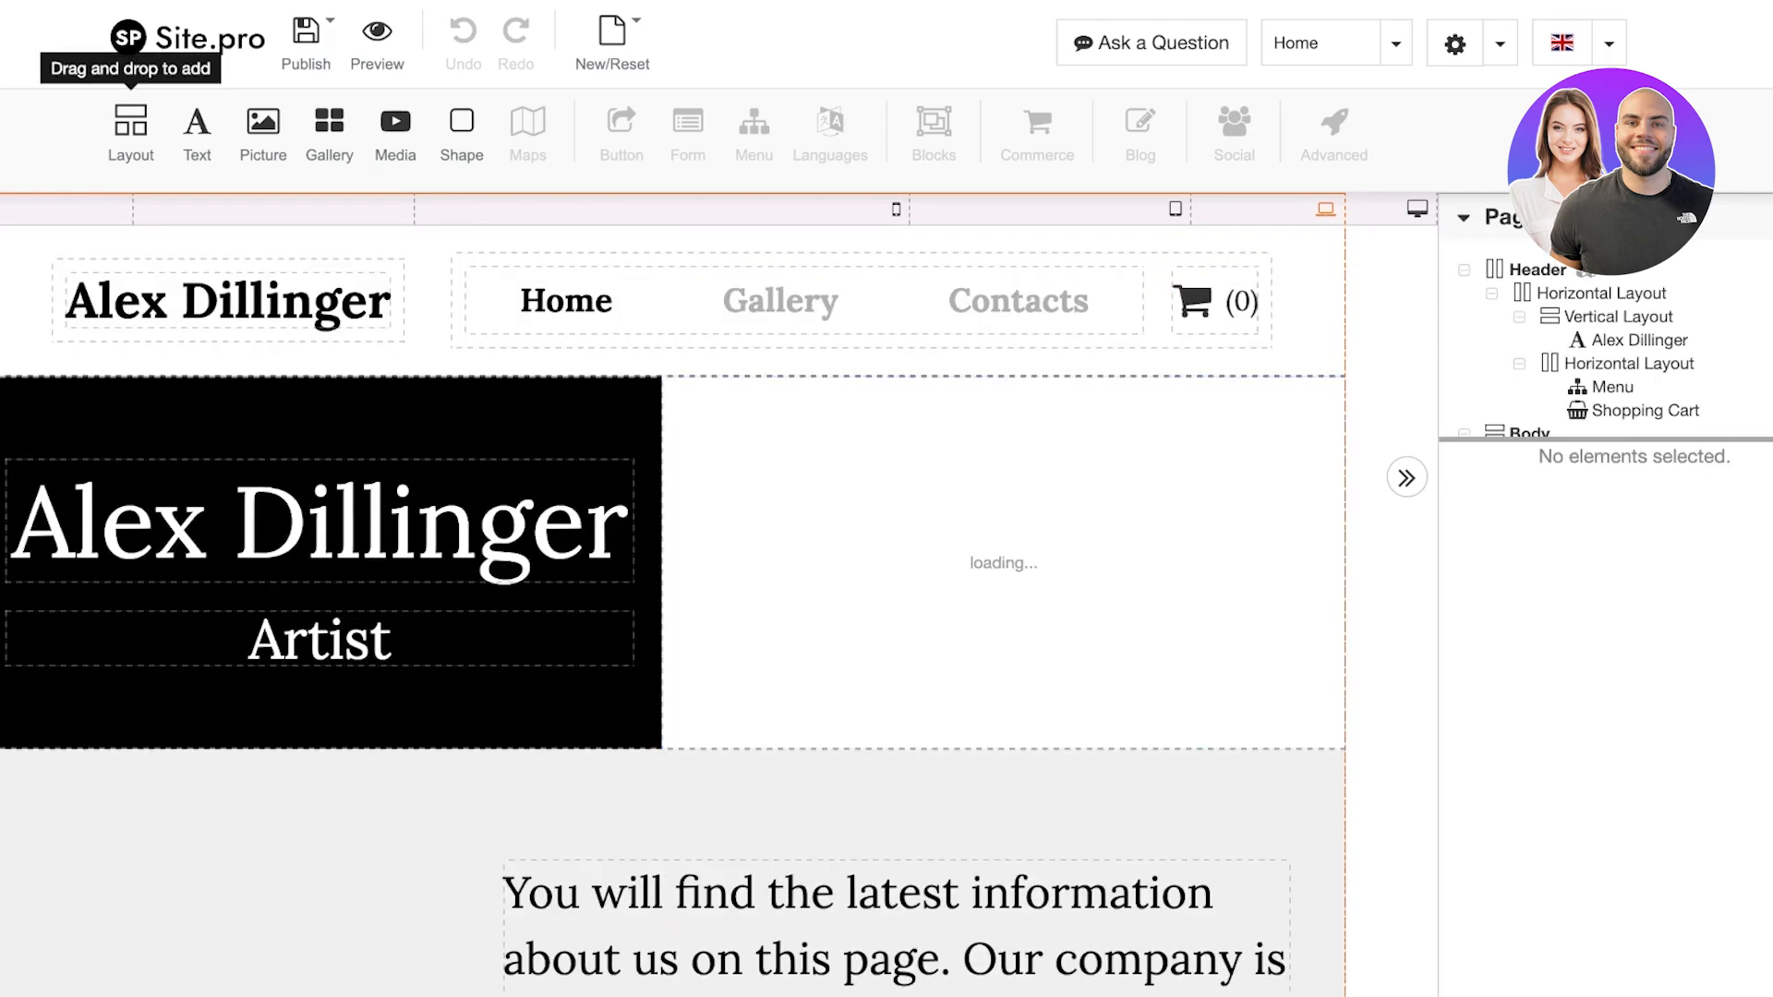
pyautogui.click(1554, 218)
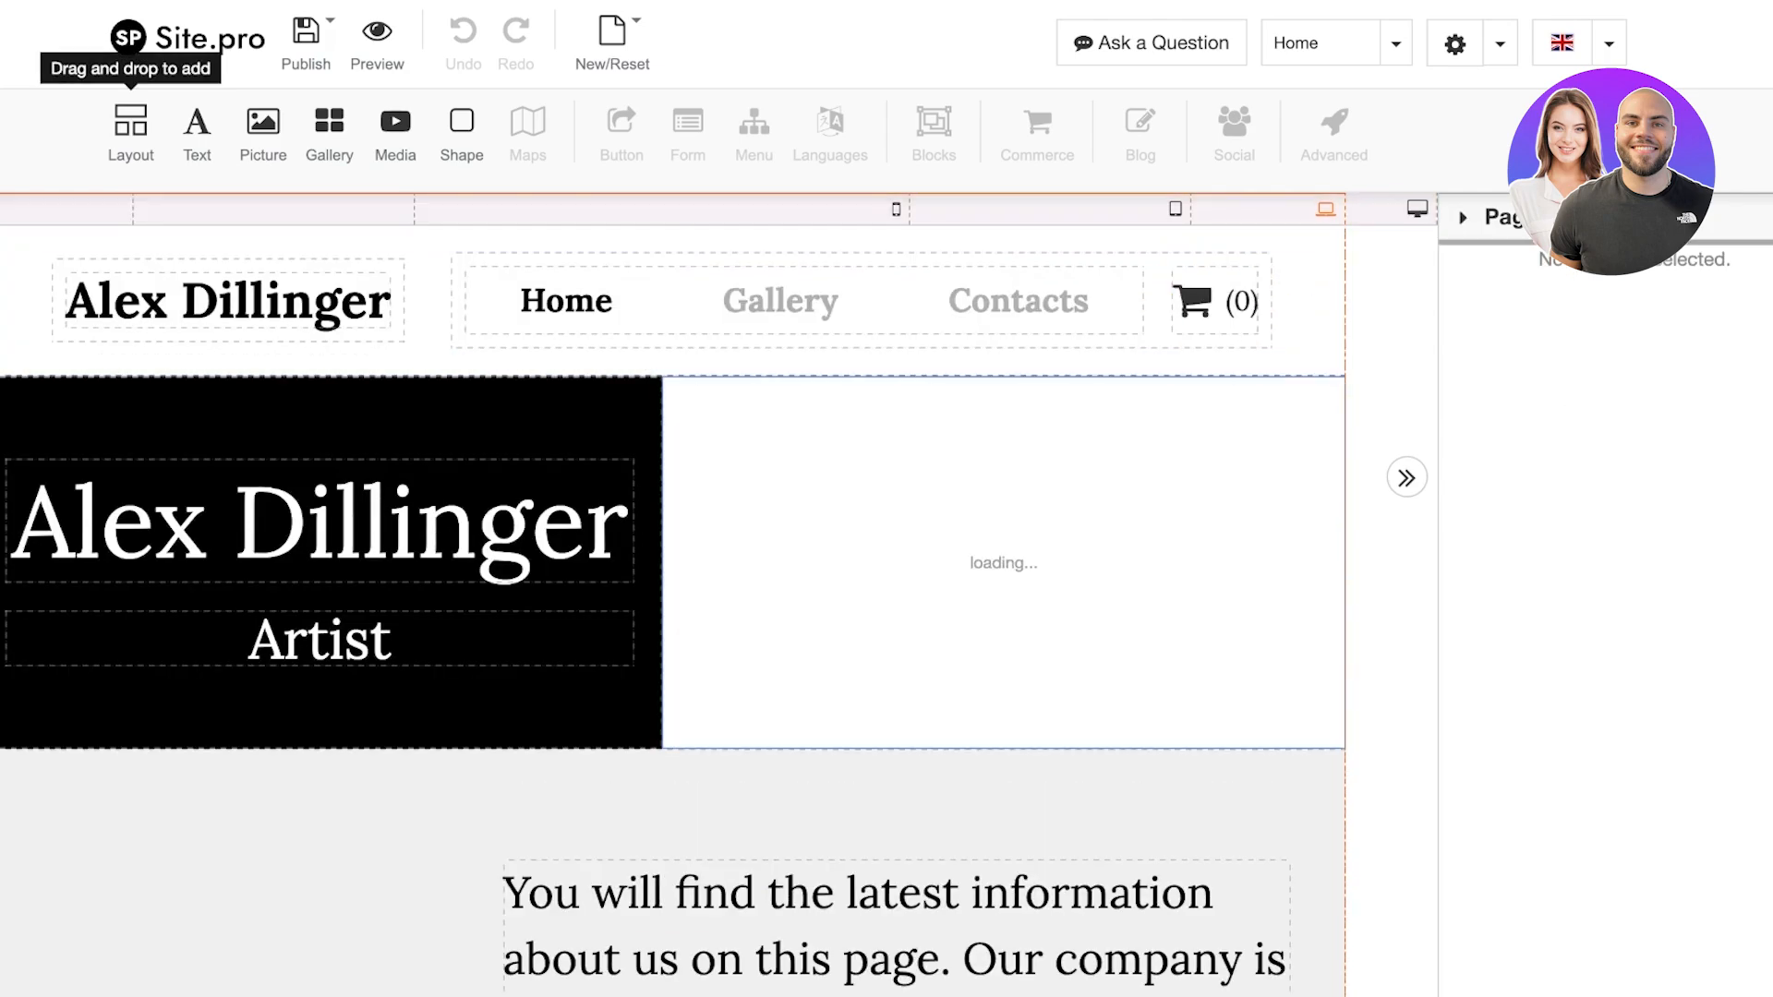
pyautogui.scroll(-7, 240, 443)
pyautogui.scroll(7, 237, 369)
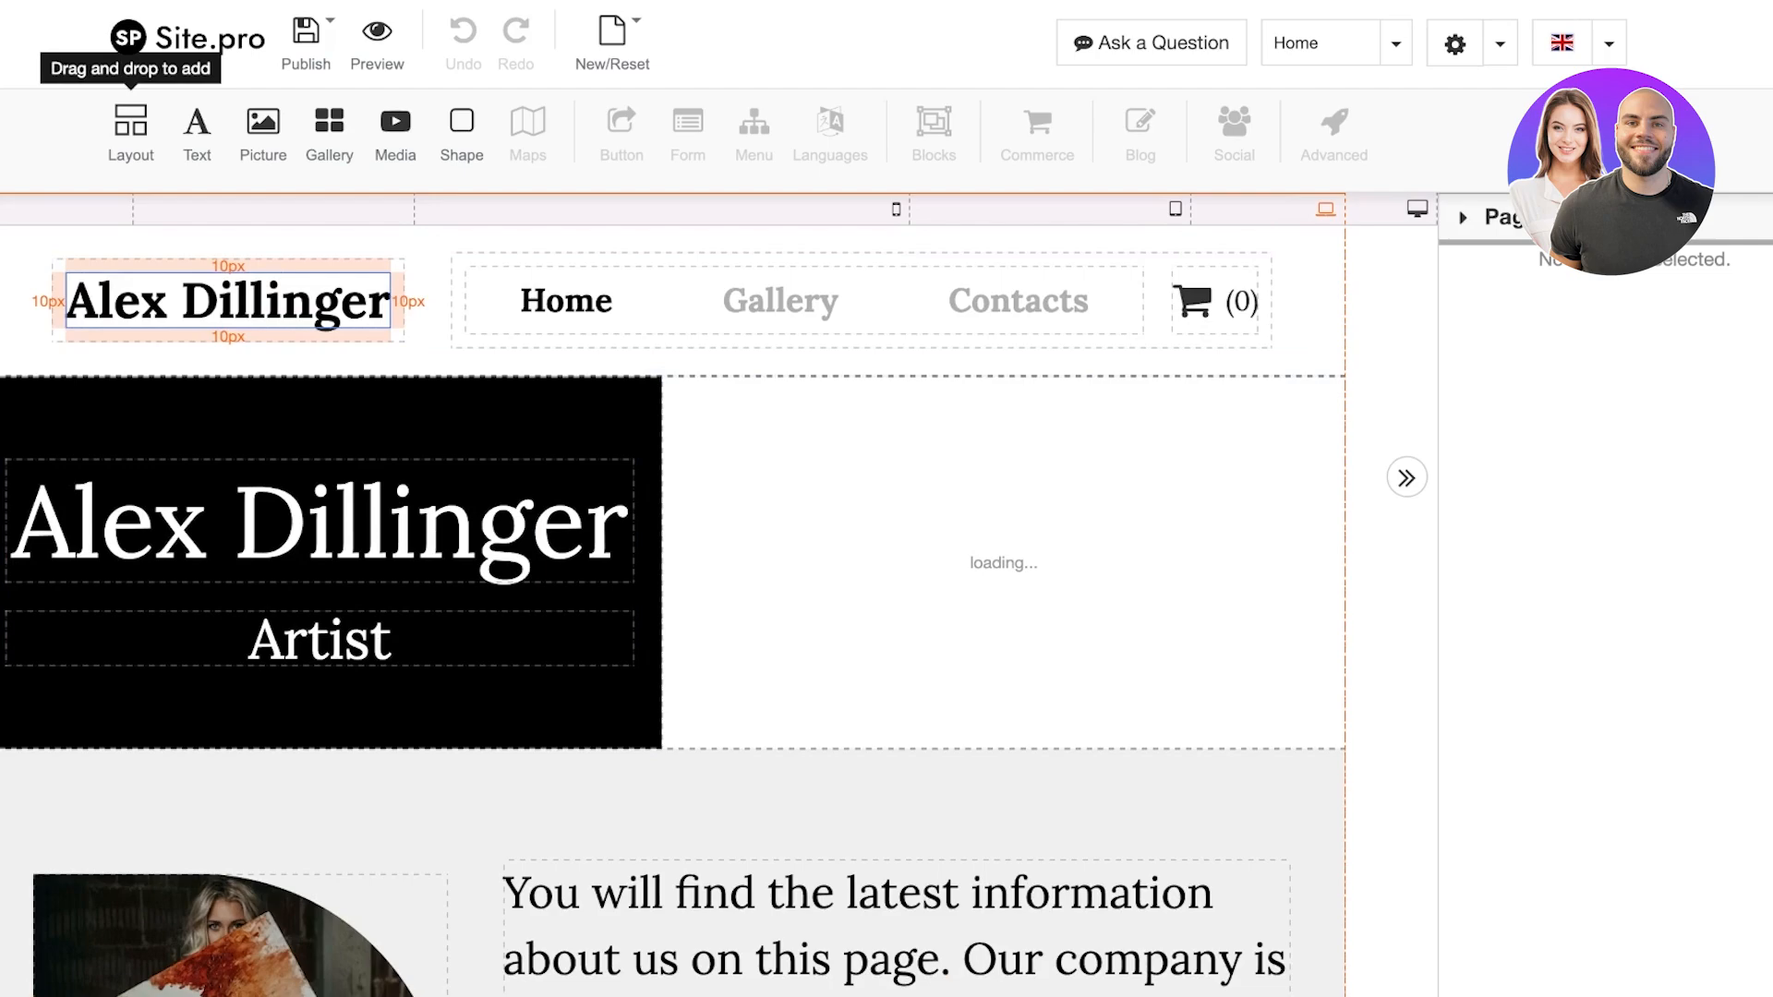
pyautogui.click(230, 302)
pyautogui.doubleClick(236, 302)
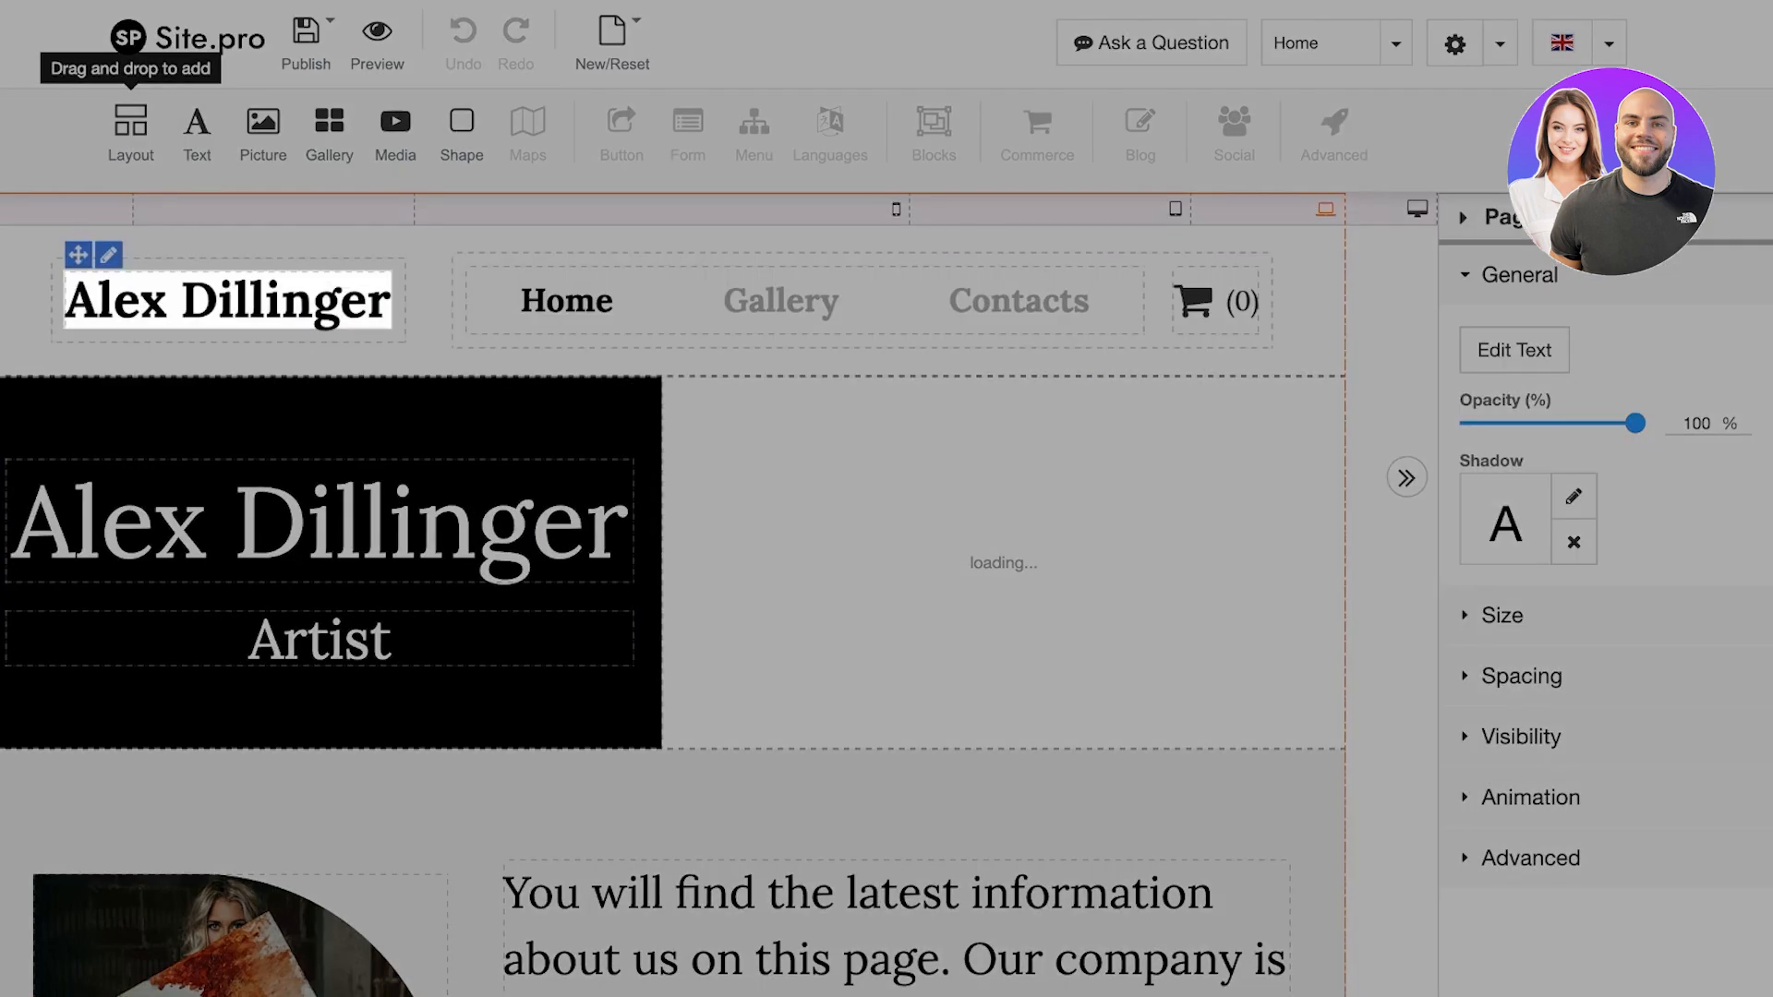
pyautogui.doubleClick(237, 302)
pyautogui.click(237, 302)
pyautogui.press('super+a')
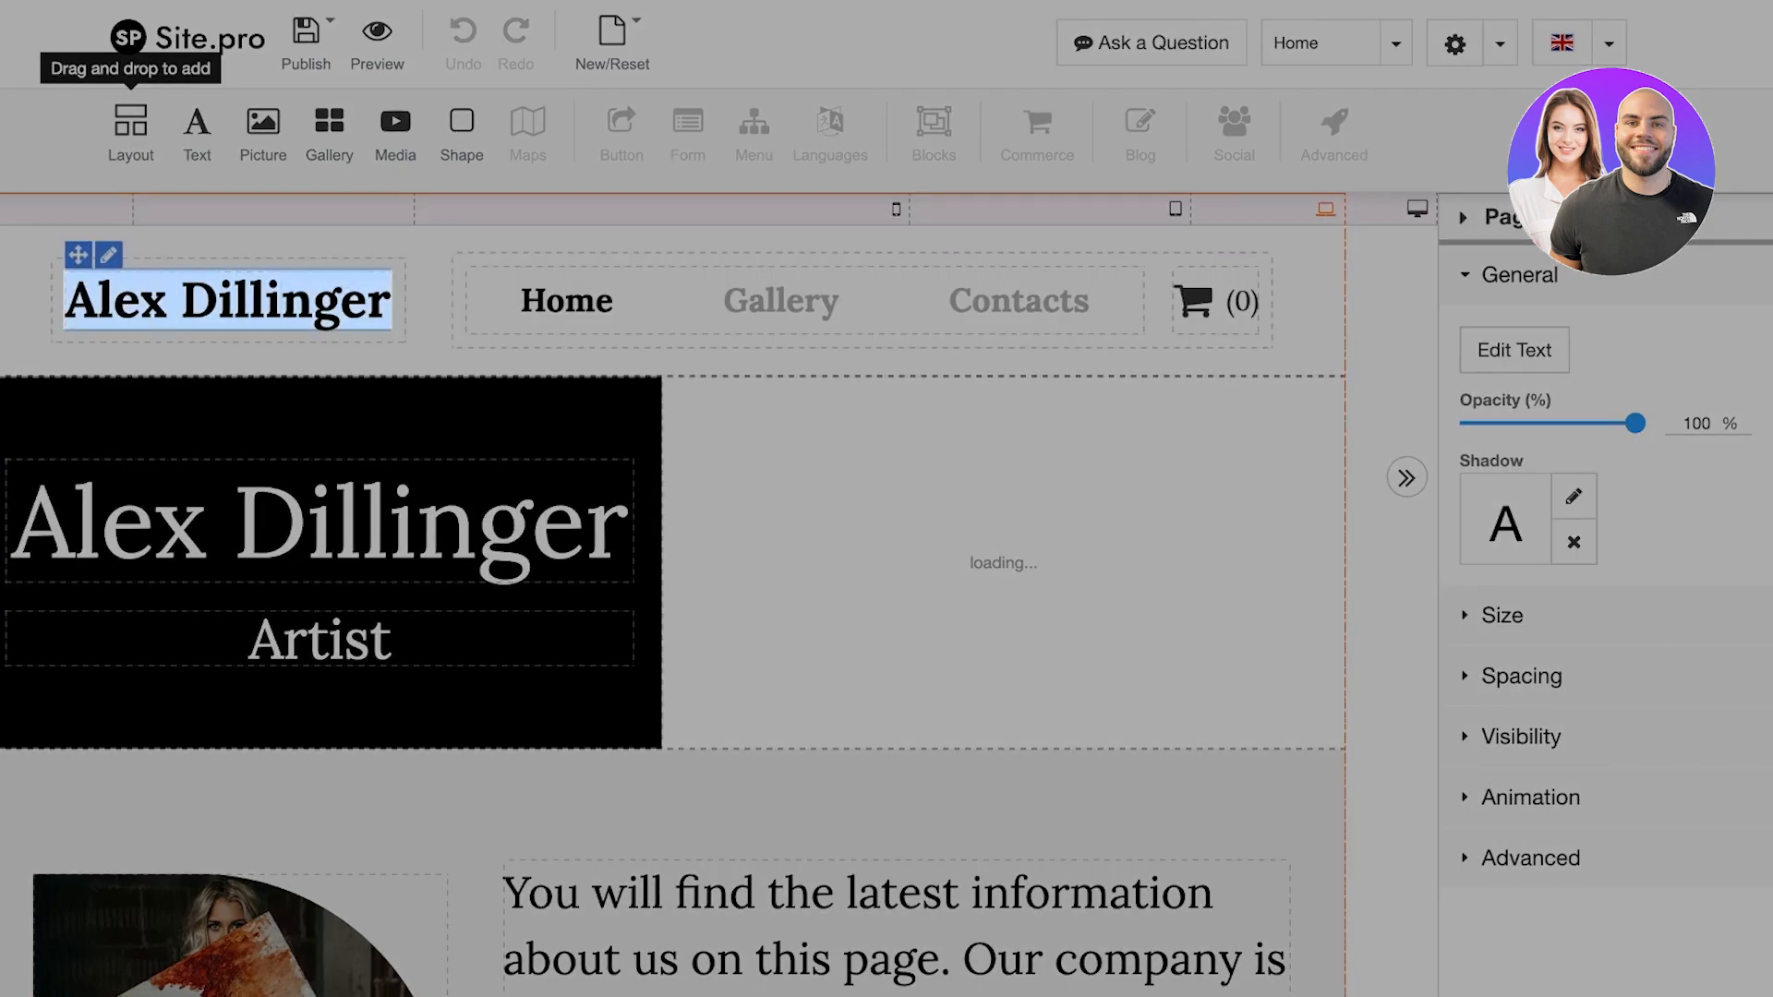
pyautogui.press('BackSpace')
# Enter 'Lilys' as the header title, keeping the bold Page Title style
pyautogui.write('Lily')
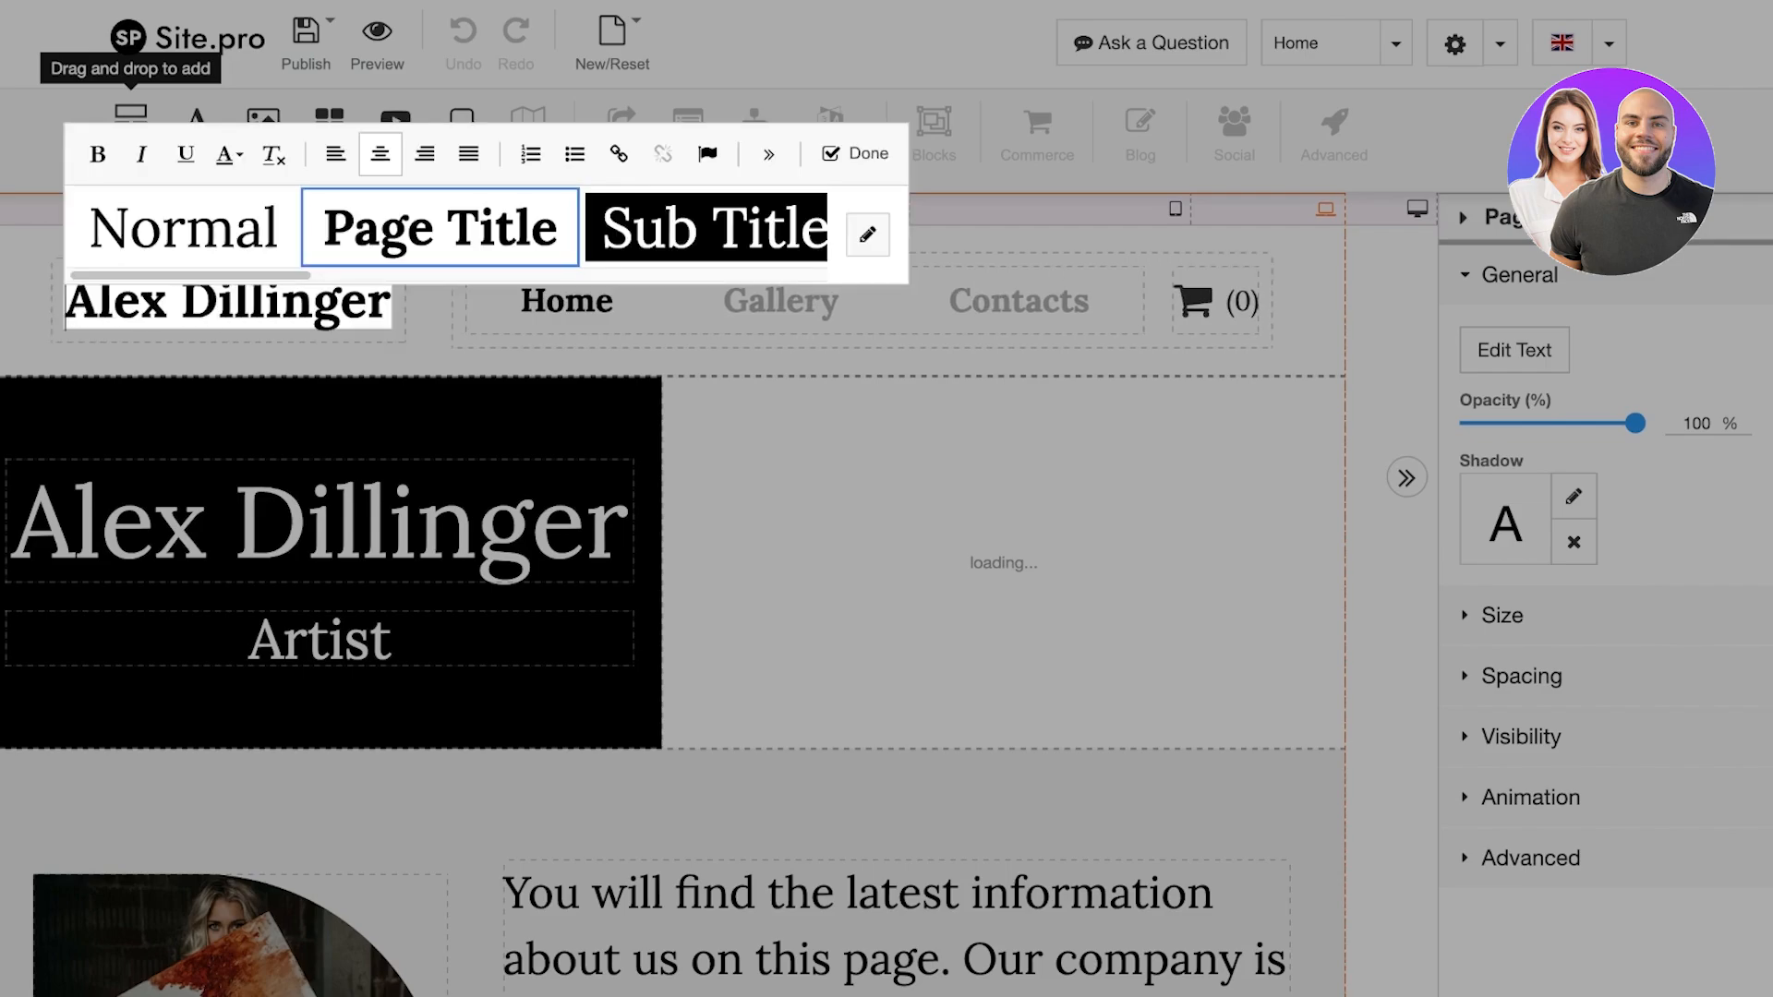
pyautogui.press('Escape')
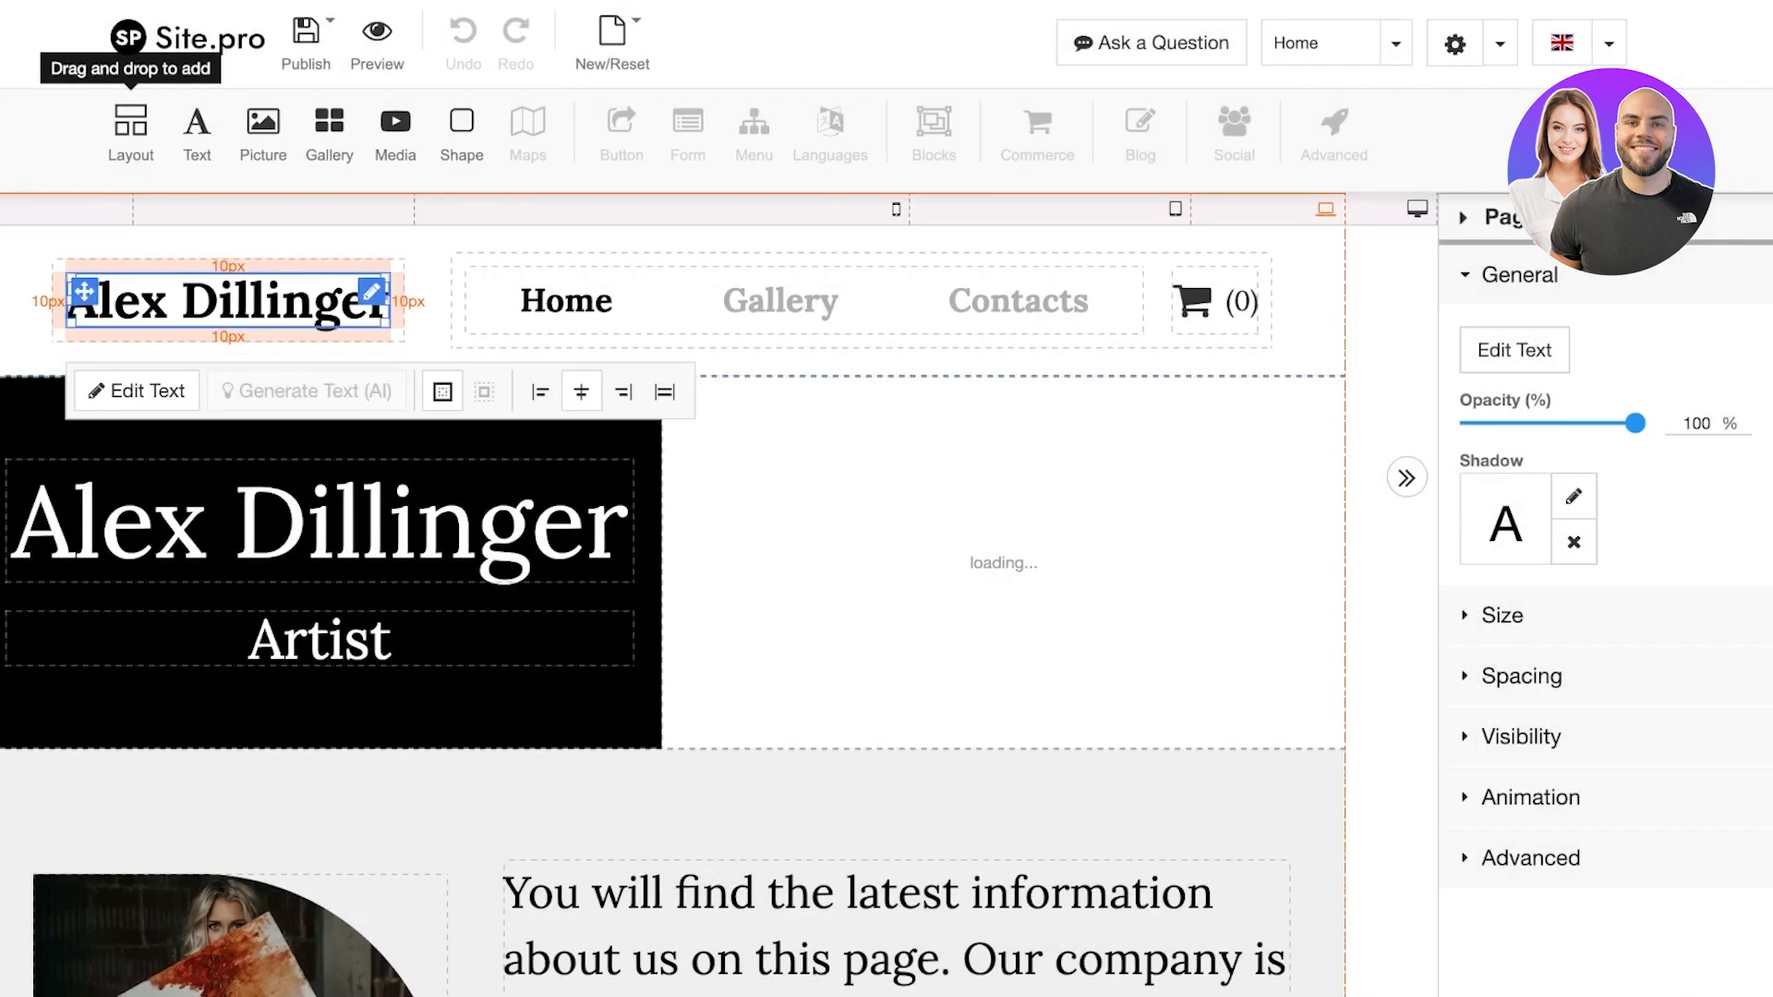
pyautogui.doubleClick(230, 302)
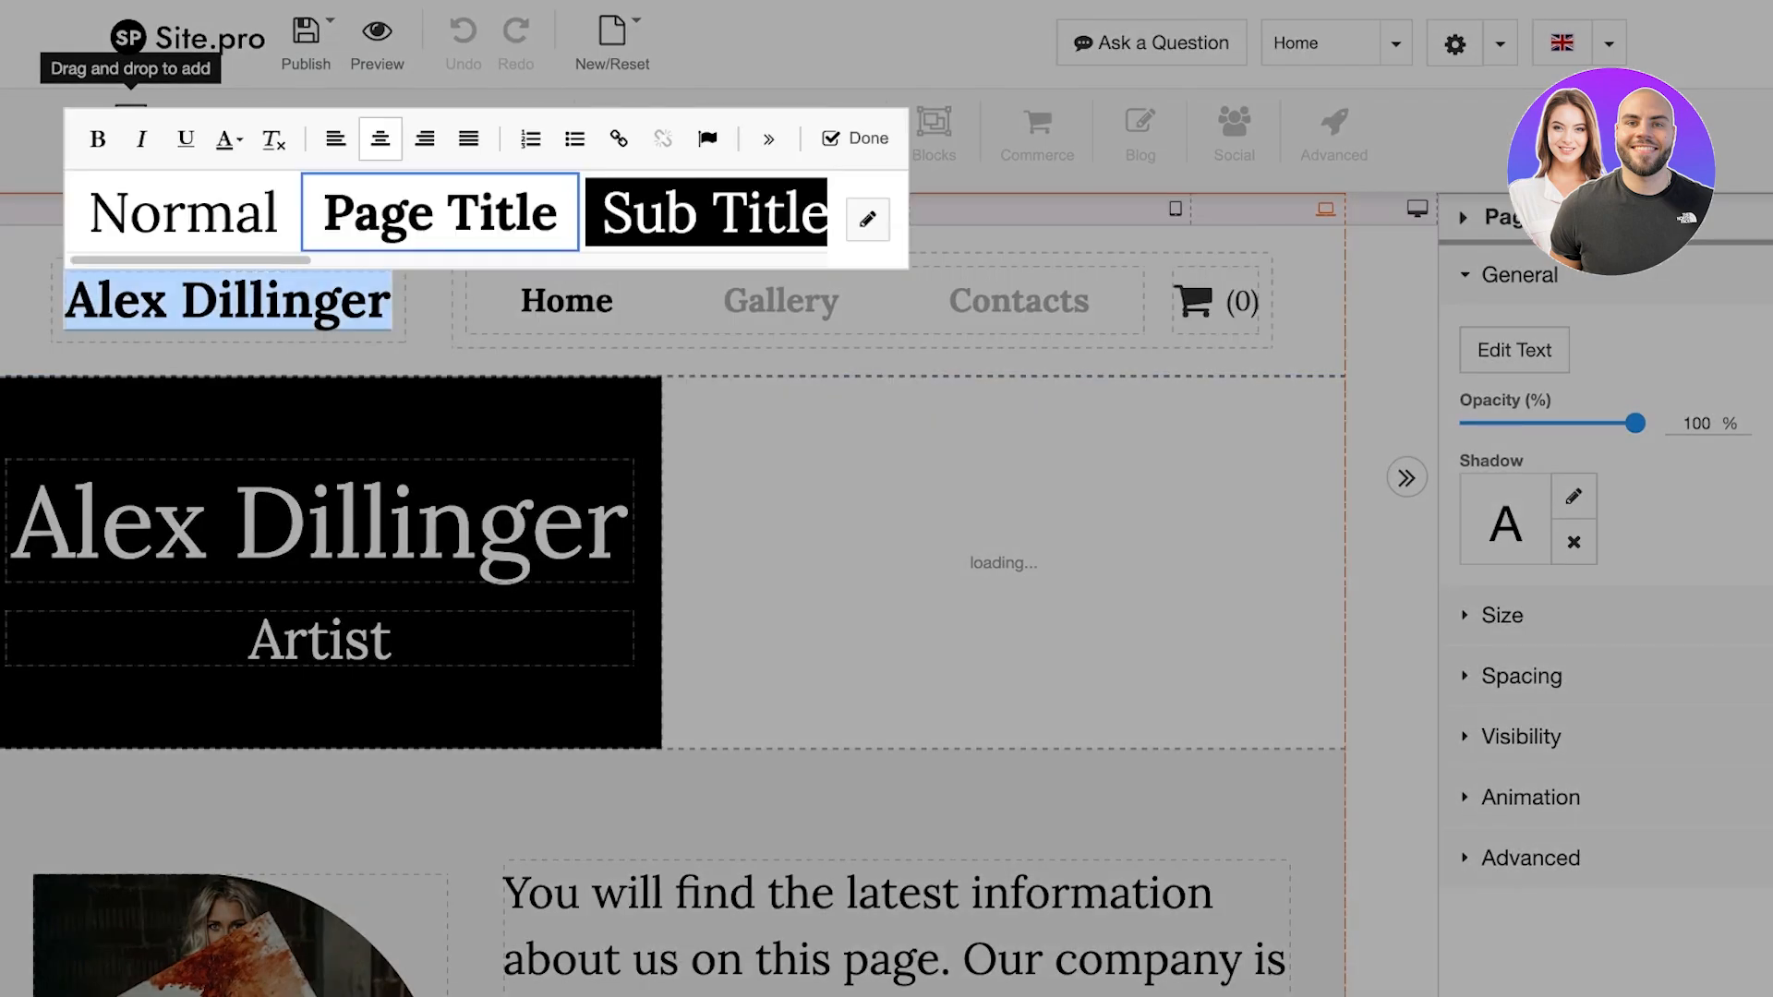
pyautogui.write('Lilys')
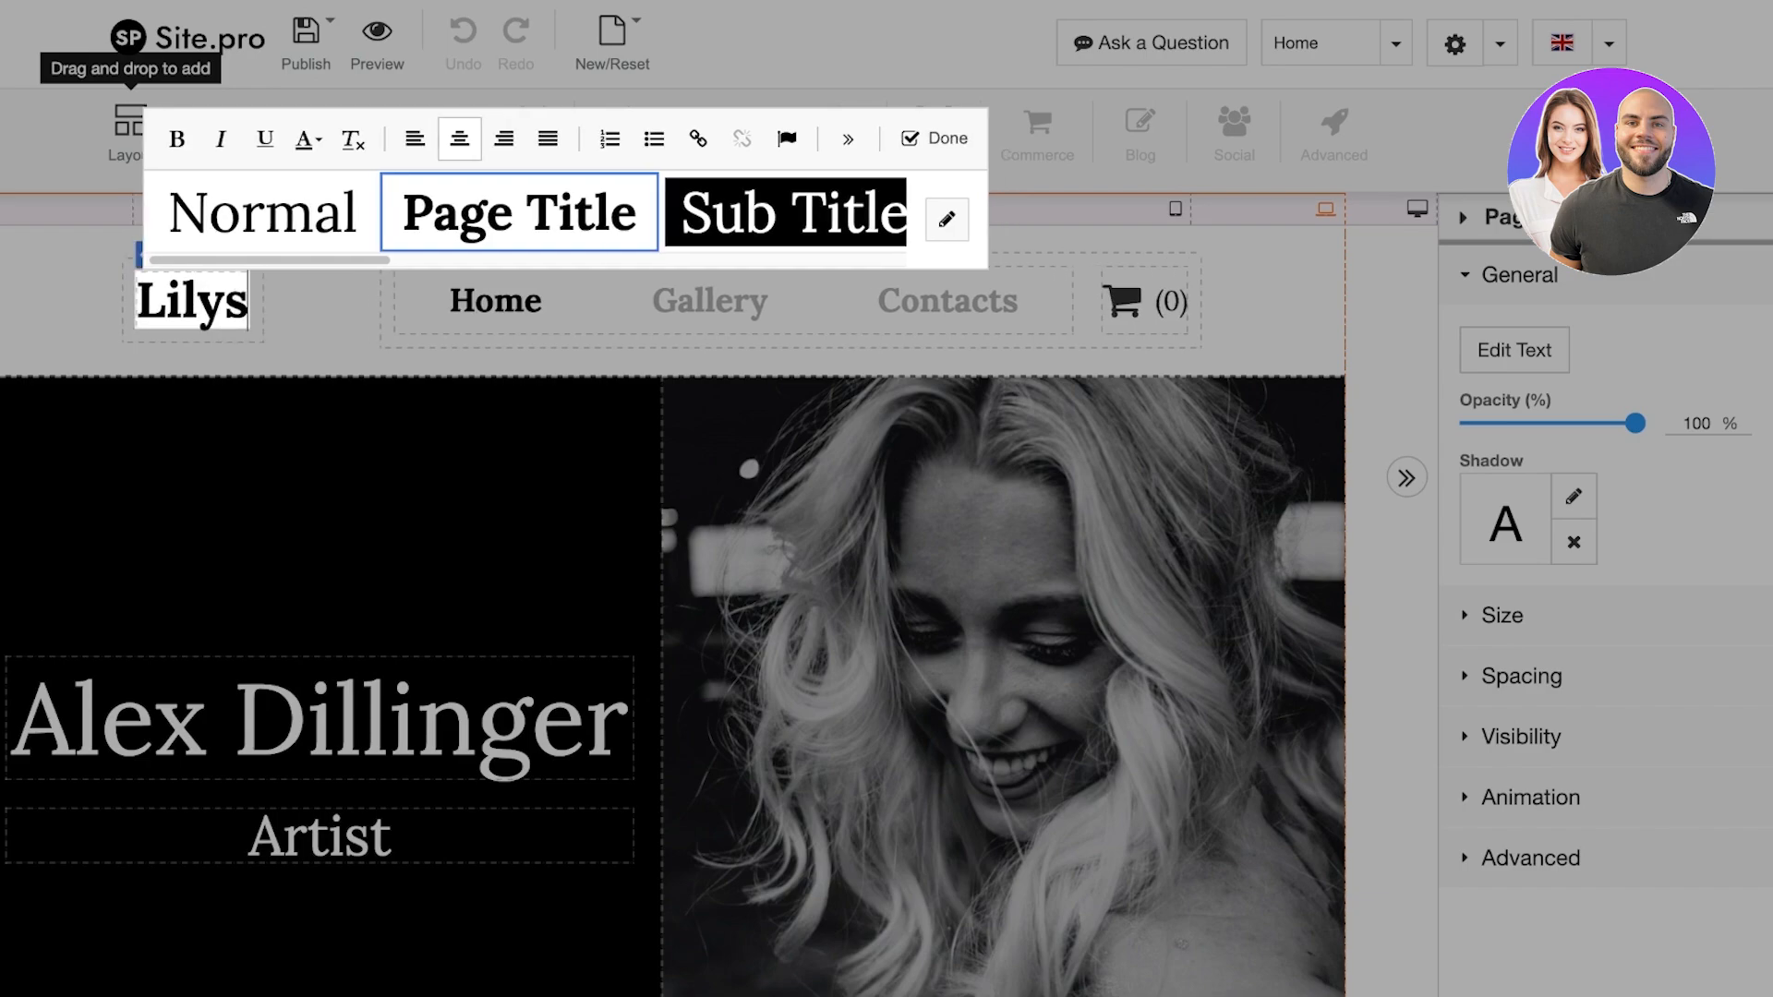
pyautogui.click(780, 213)
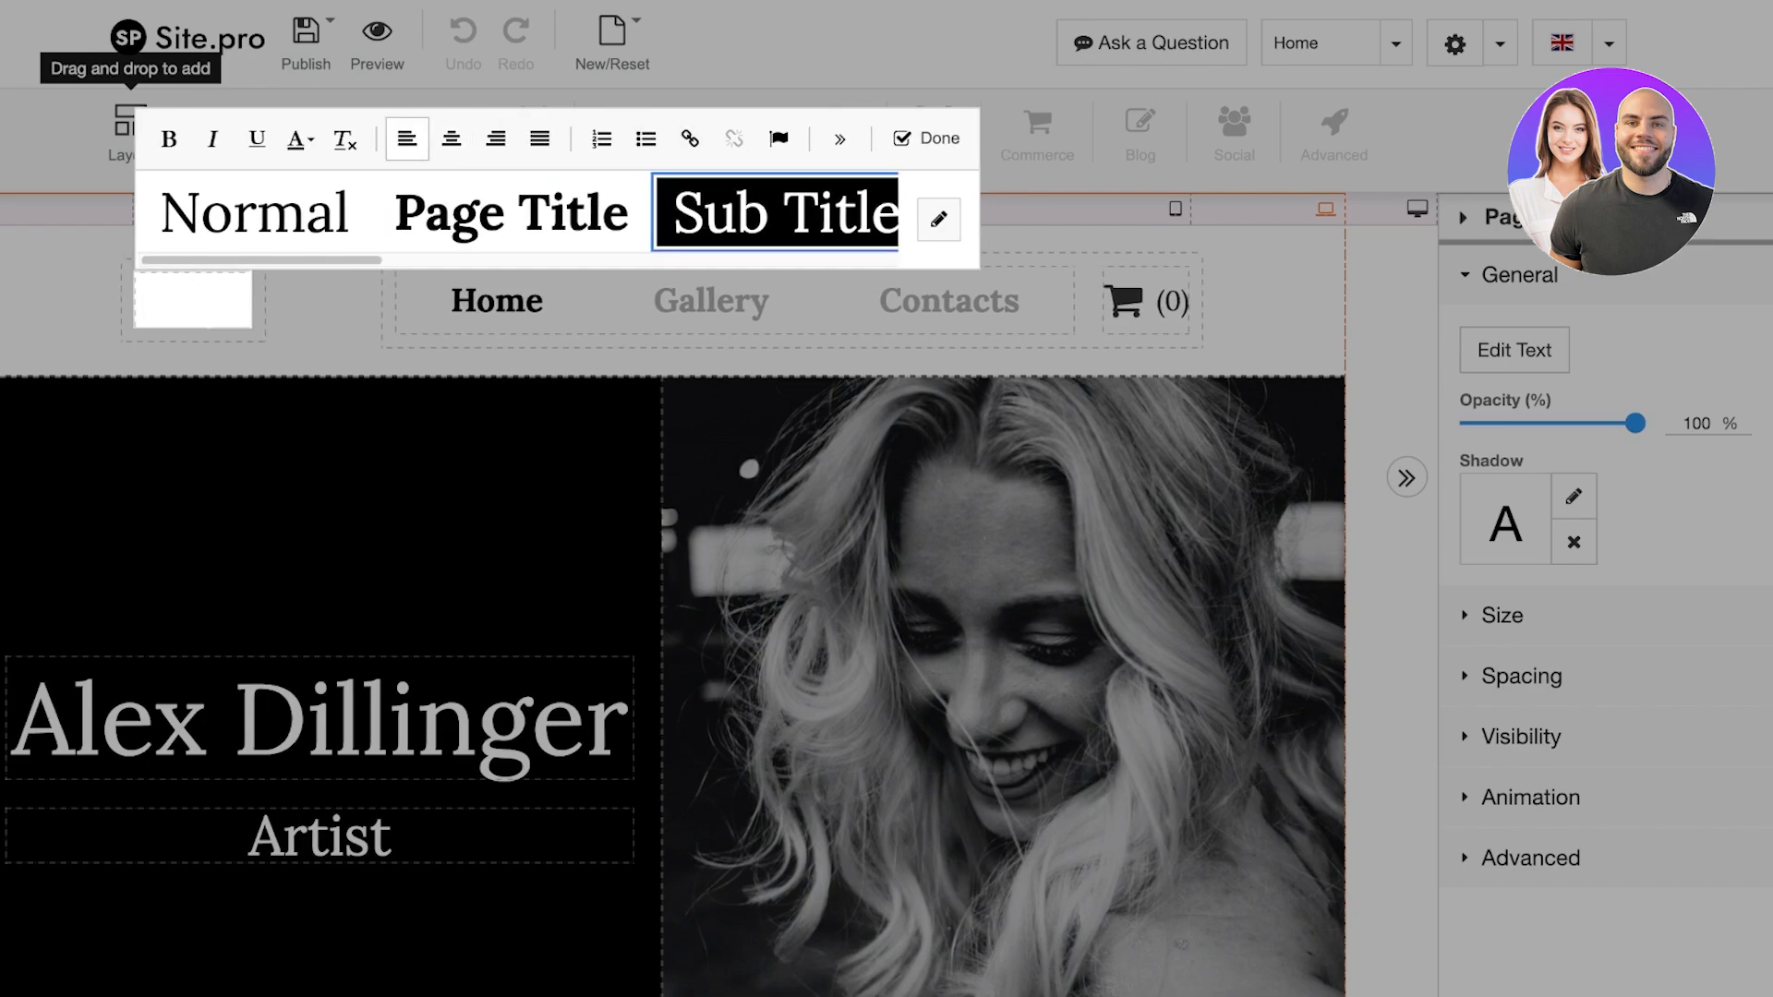
pyautogui.click(511, 213)
pyautogui.click(255, 213)
pyautogui.click(512, 214)
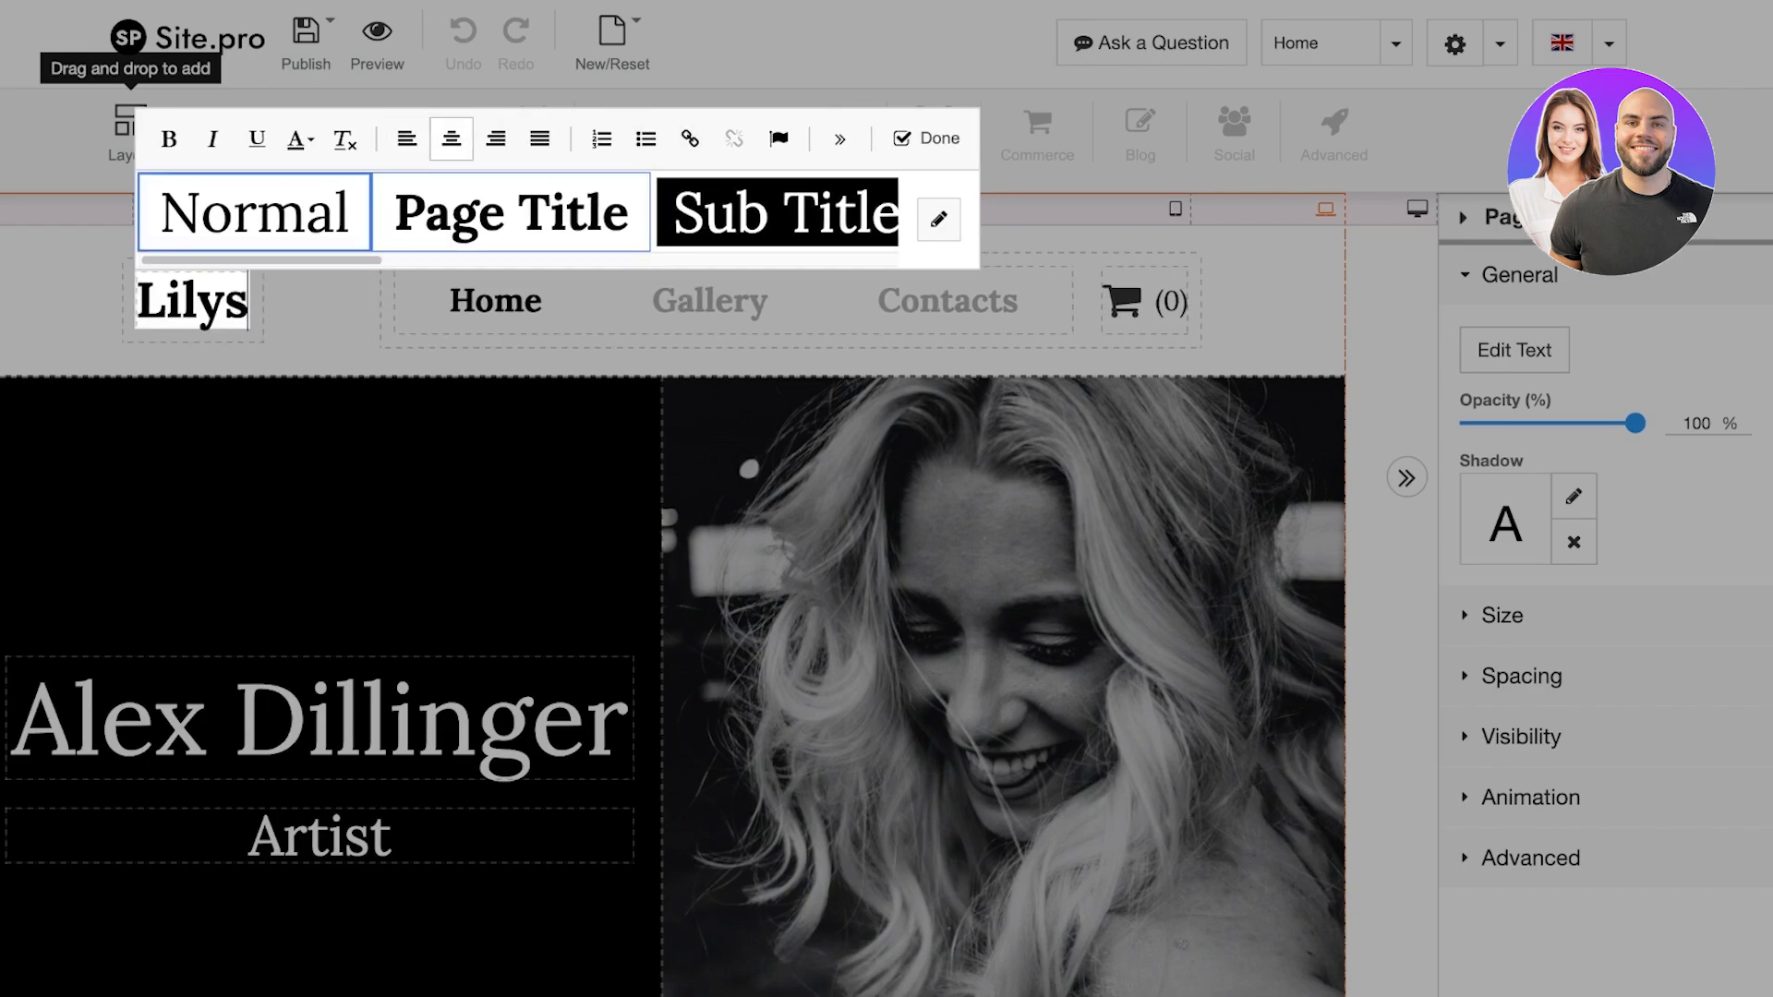
pyautogui.click(781, 212)
pyautogui.click(512, 213)
pyautogui.click(462, 535)
pyautogui.click(462, 535)
# Expand the page's element tree and try selecting the hero picture and about-us text
pyautogui.scroll(-3, 739, 314)
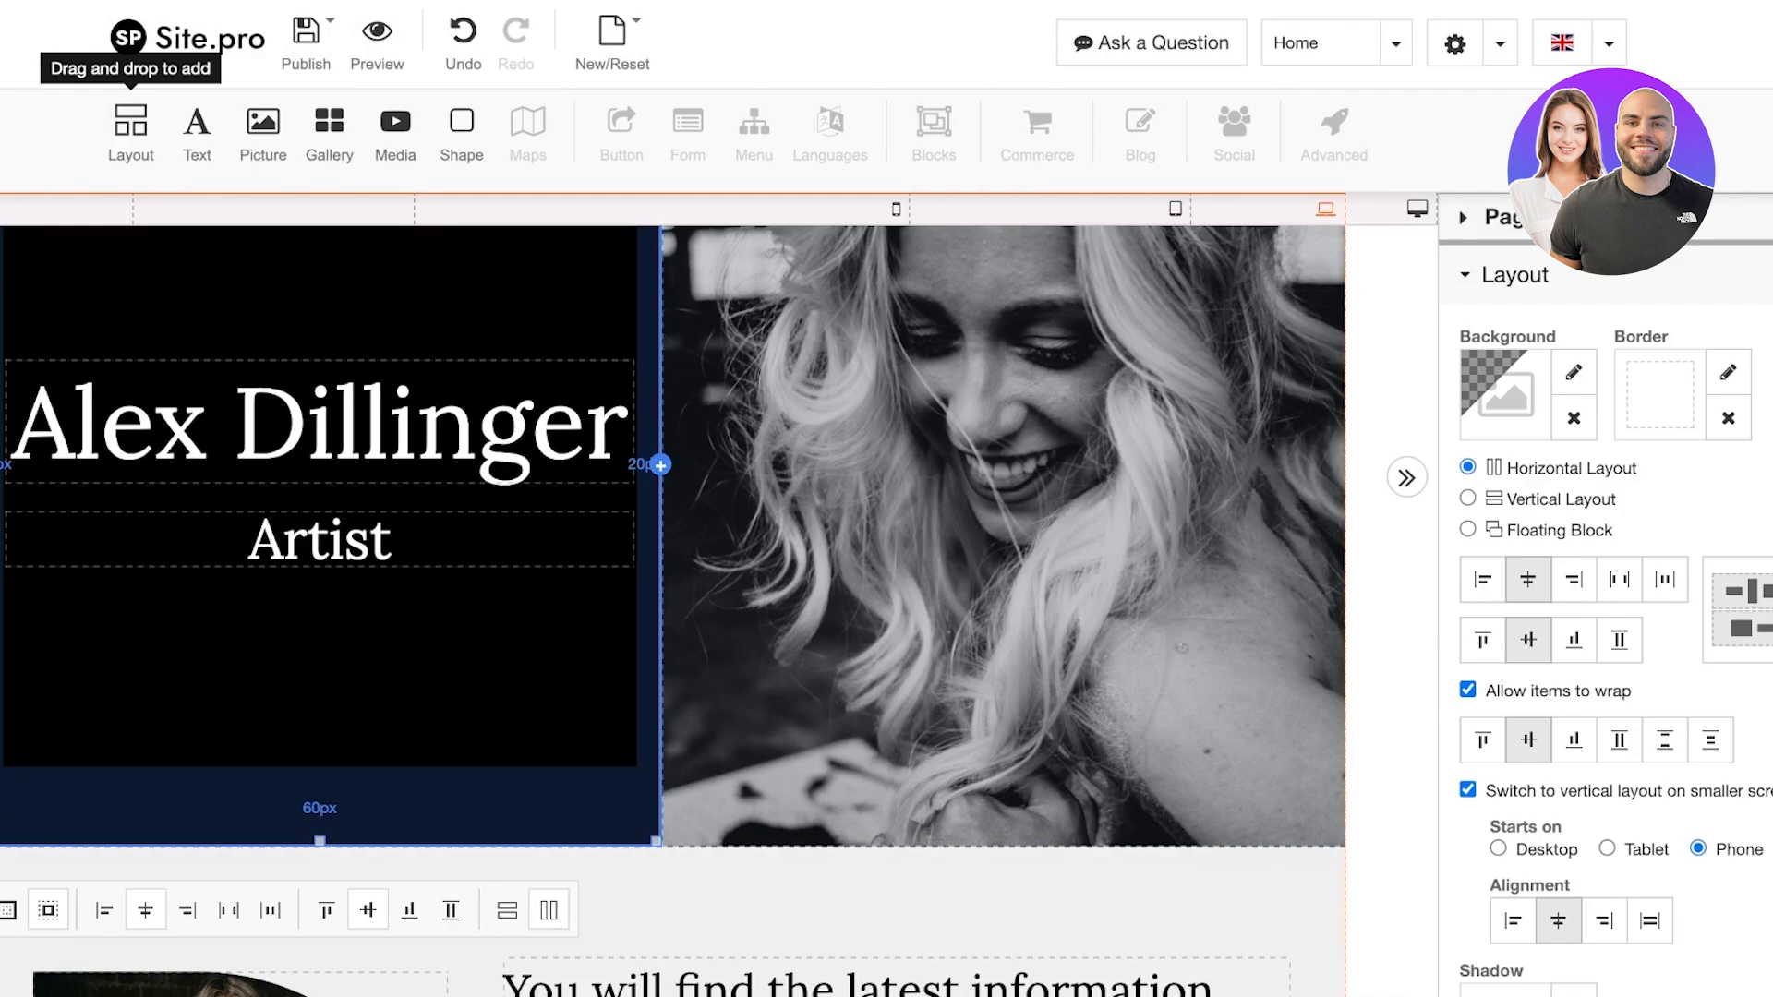
pyautogui.click(1544, 218)
pyautogui.scroll(3, 672, 609)
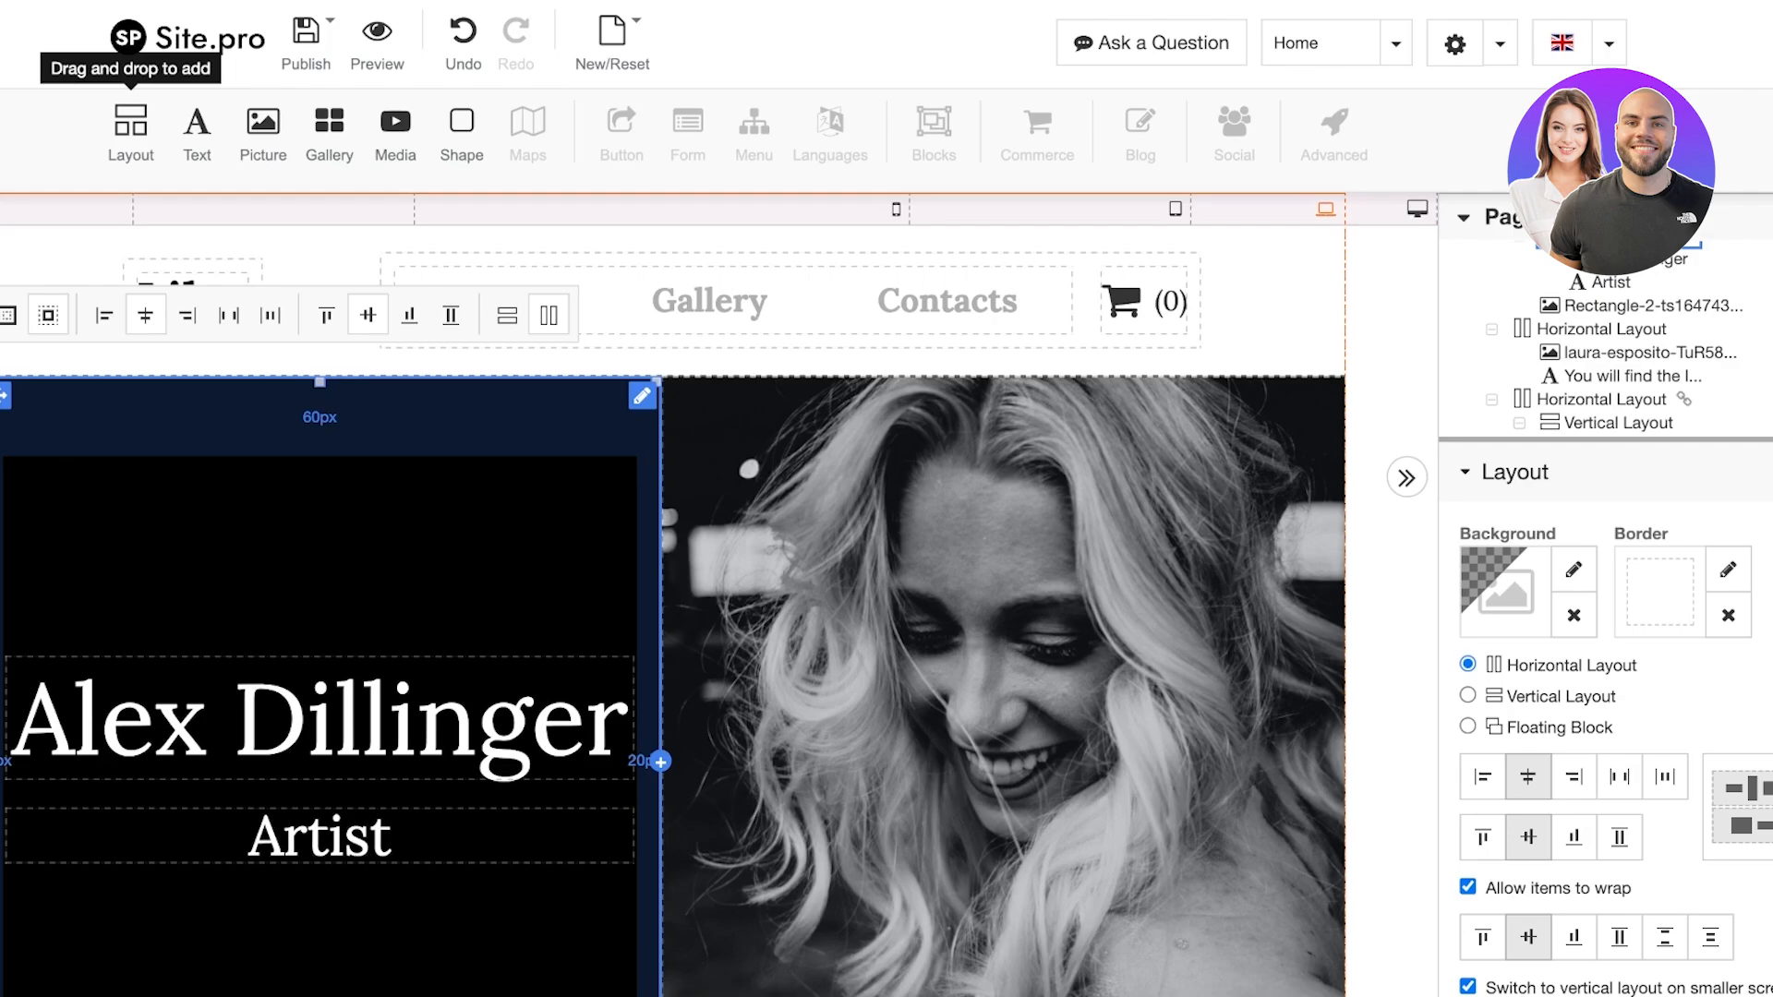
pyautogui.click(1003, 647)
pyautogui.scroll(-3, 1004, 646)
pyautogui.scroll(-7, 1003, 646)
pyautogui.click(923, 610)
pyautogui.scroll(-1, 924, 610)
pyautogui.press('Escape')
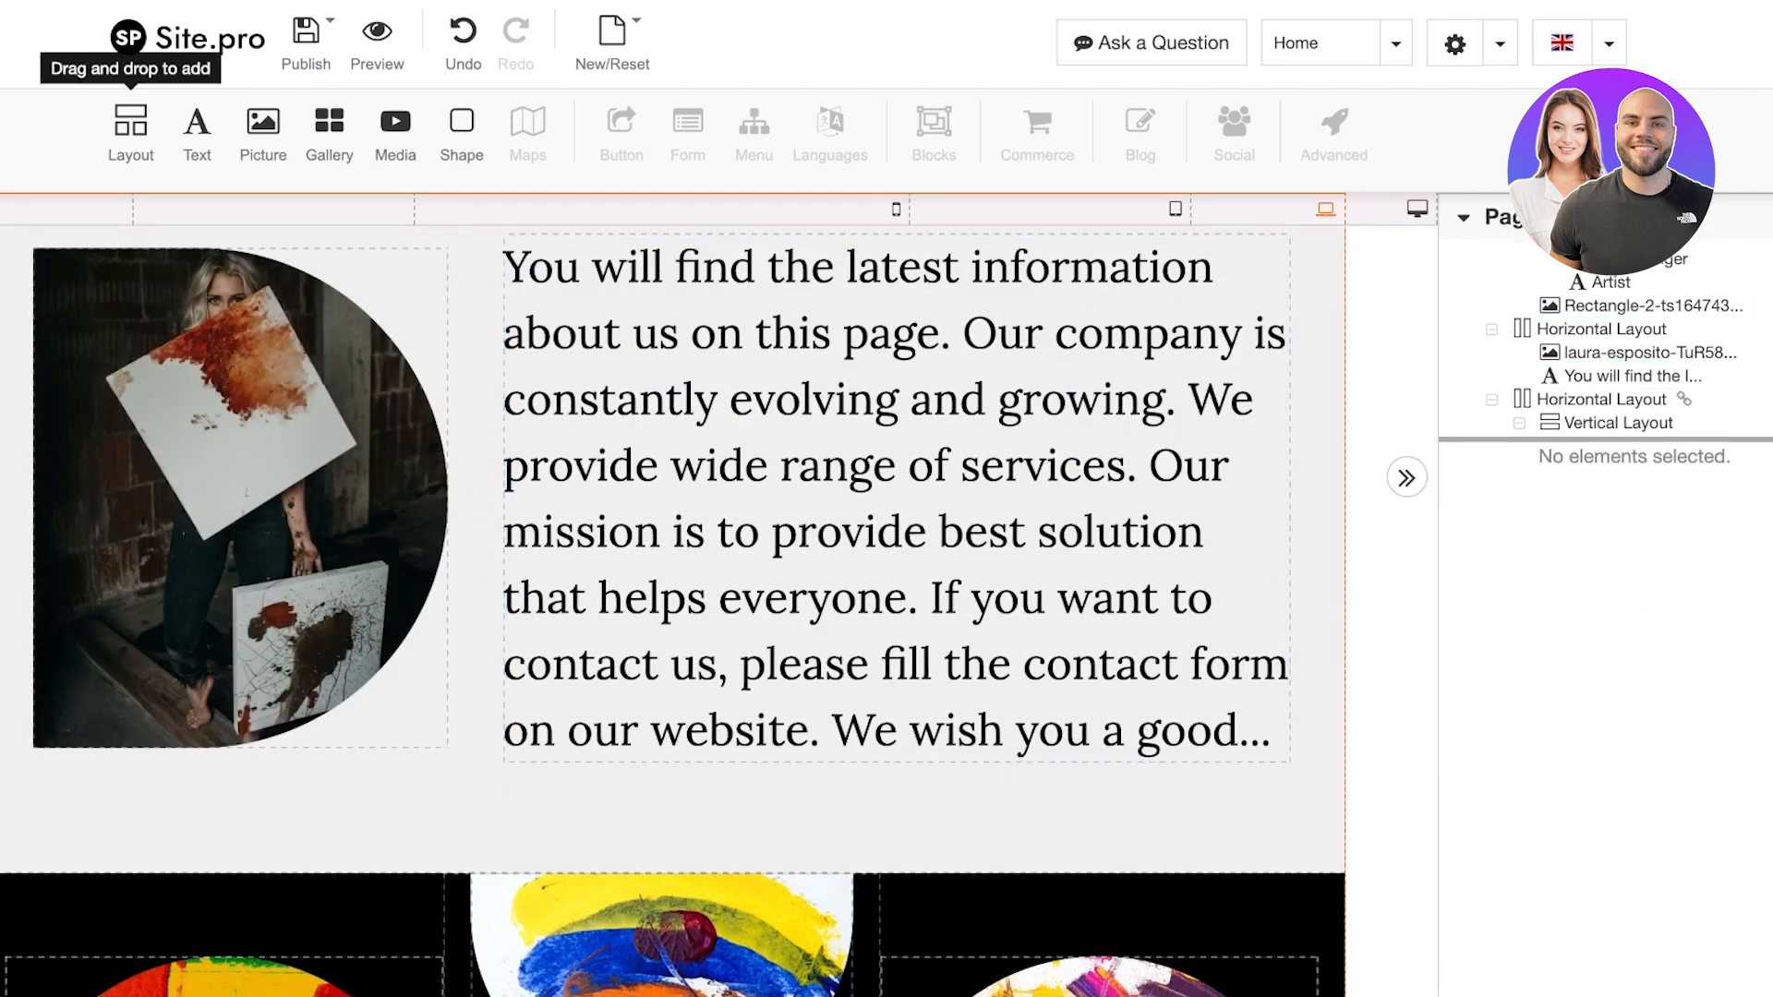
# Step through the gallery, header and hero layouts in the tree, then select the hero portrait
pyautogui.click(1601, 400)
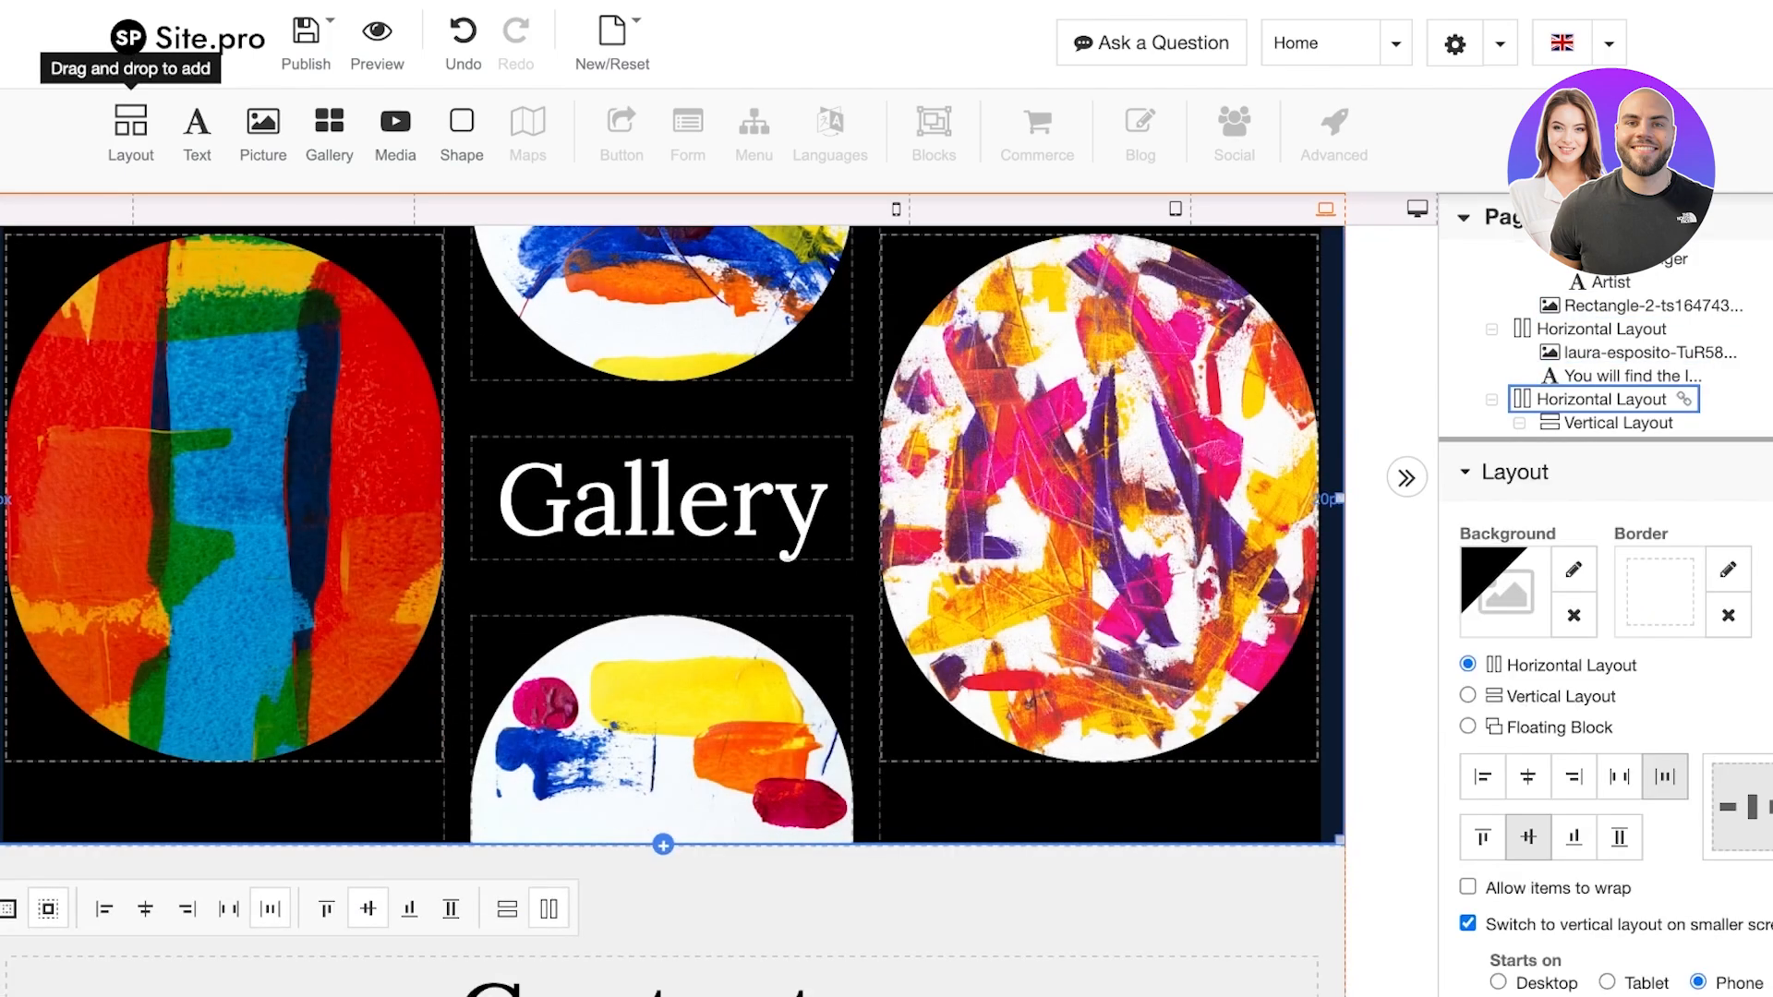
pyautogui.scroll(4, 1601, 388)
pyautogui.click(1618, 317)
pyautogui.scroll(-1, 1621, 369)
pyautogui.click(1628, 426)
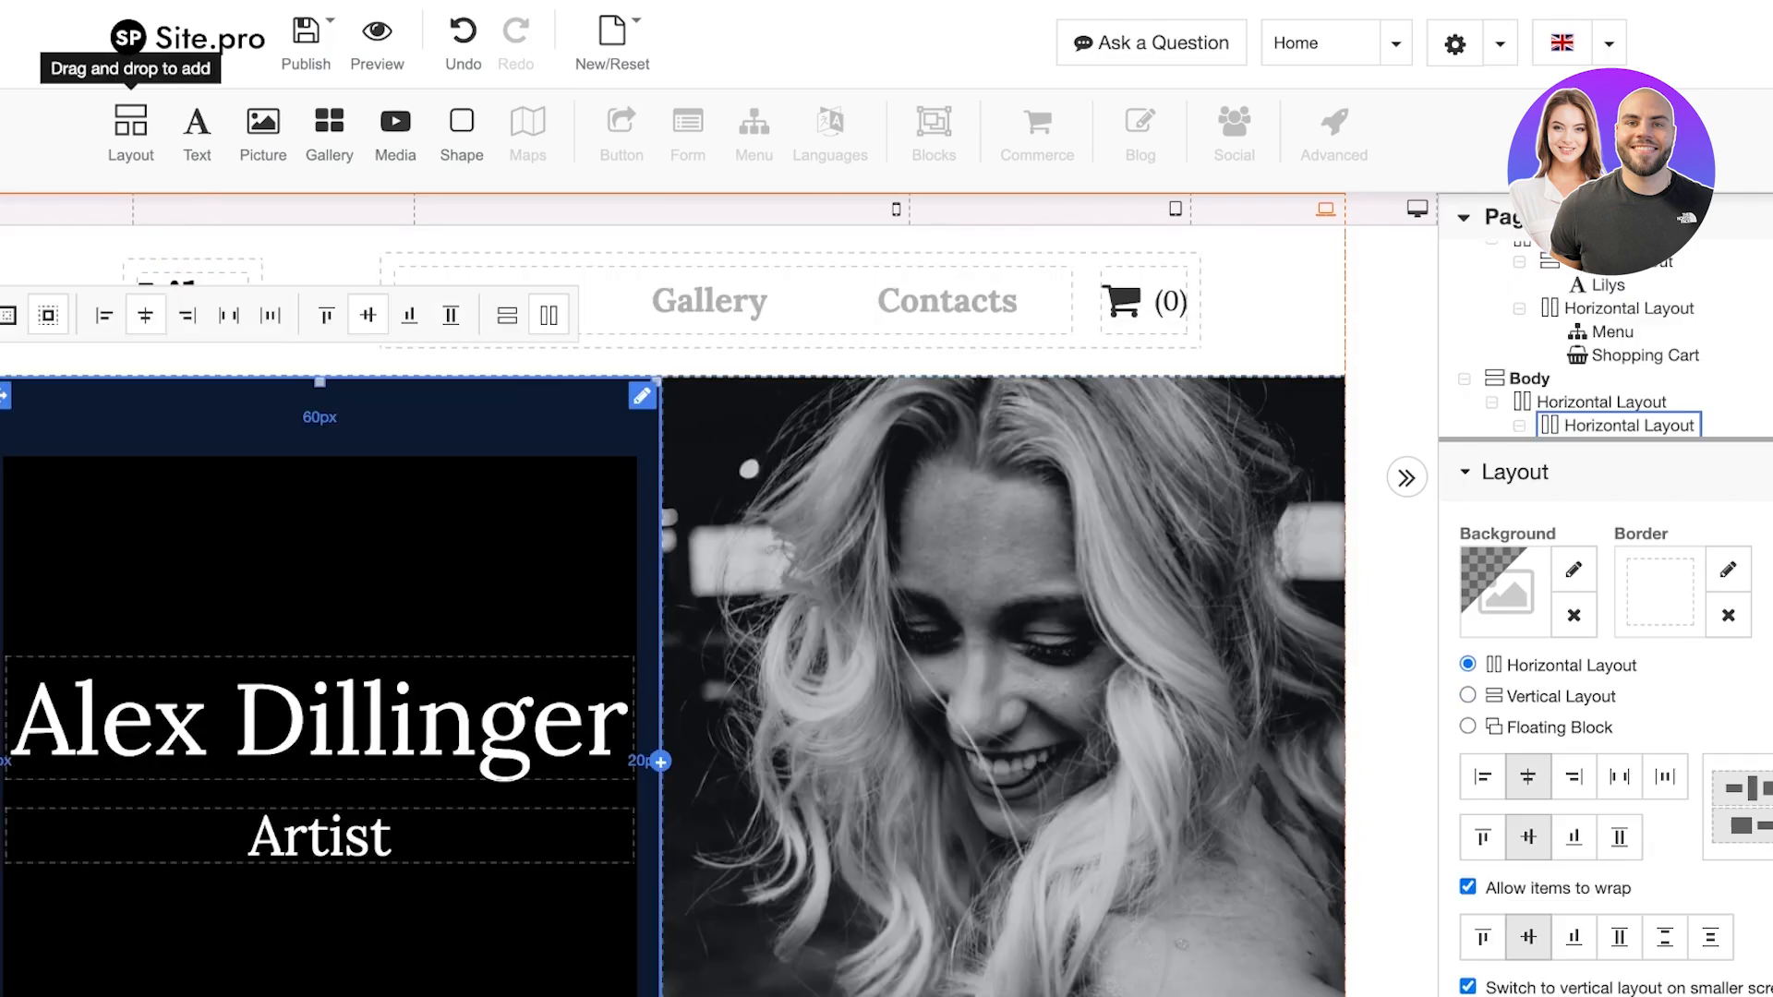
pyautogui.scroll(-1, 1004, 646)
pyautogui.click(1004, 647)
pyautogui.scroll(-3, 1003, 646)
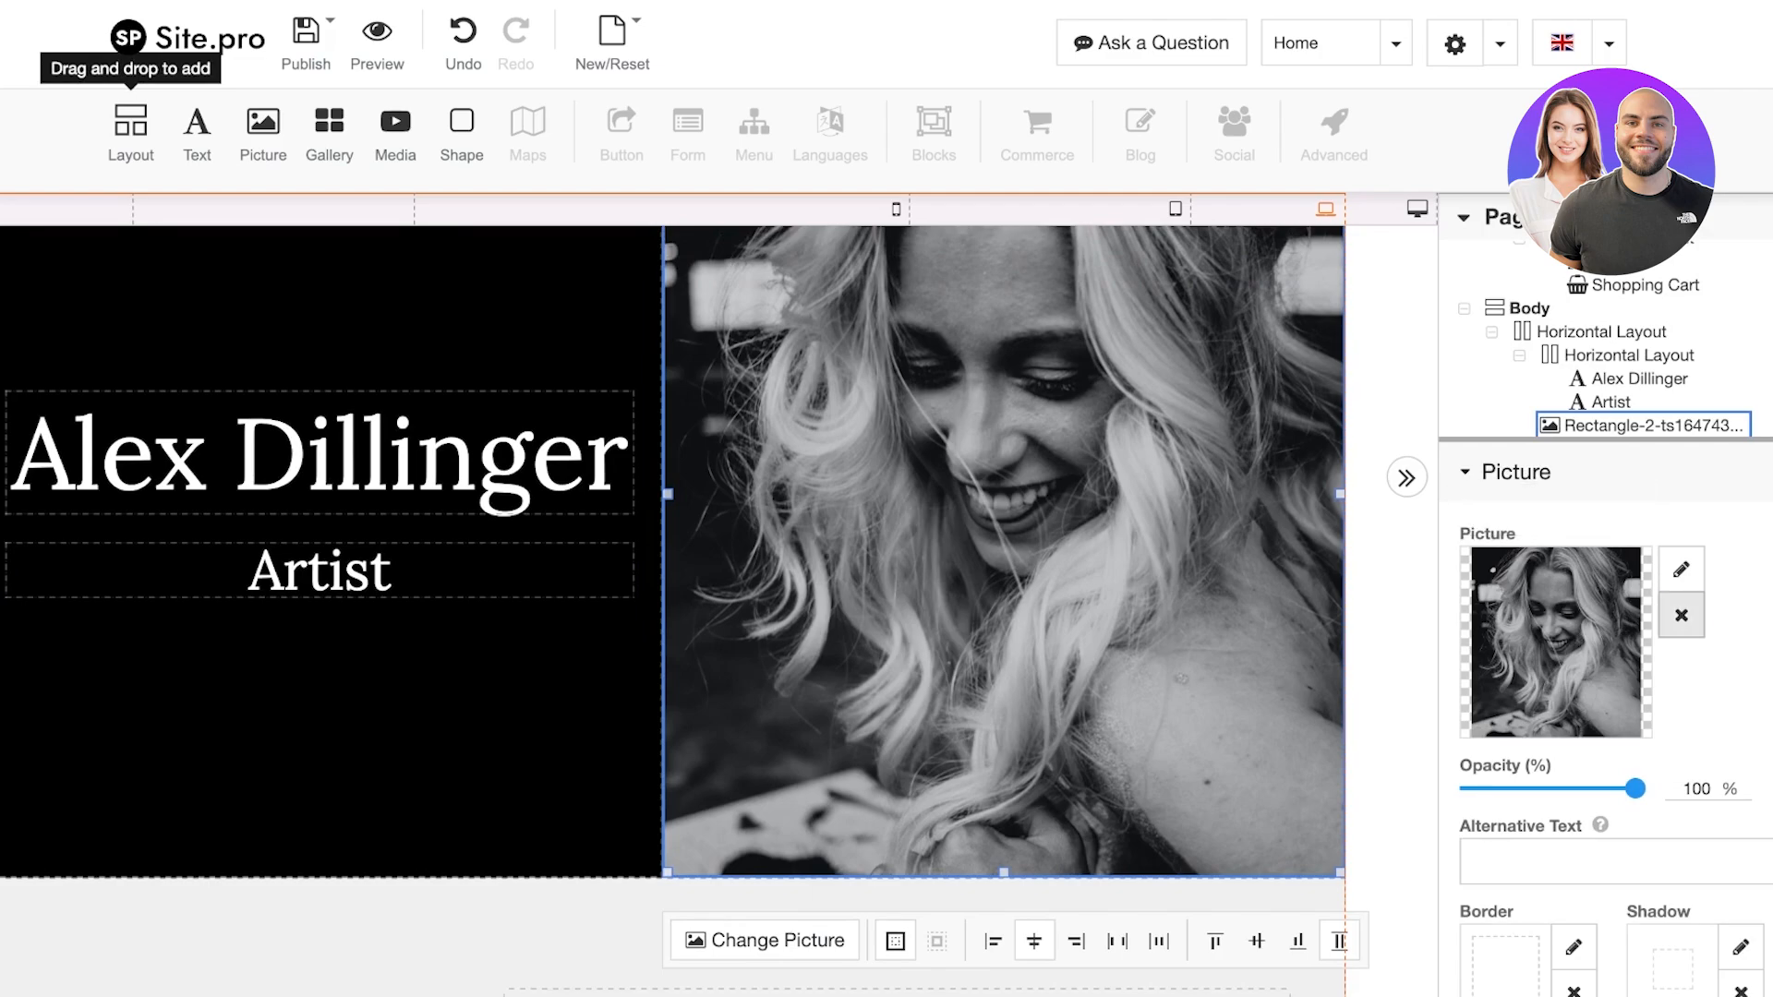
# Remove the black-and-white portrait and browse the stock and site picture galleries for a replacement
pyautogui.click(1681, 615)
pyautogui.scroll(3, 1201, 554)
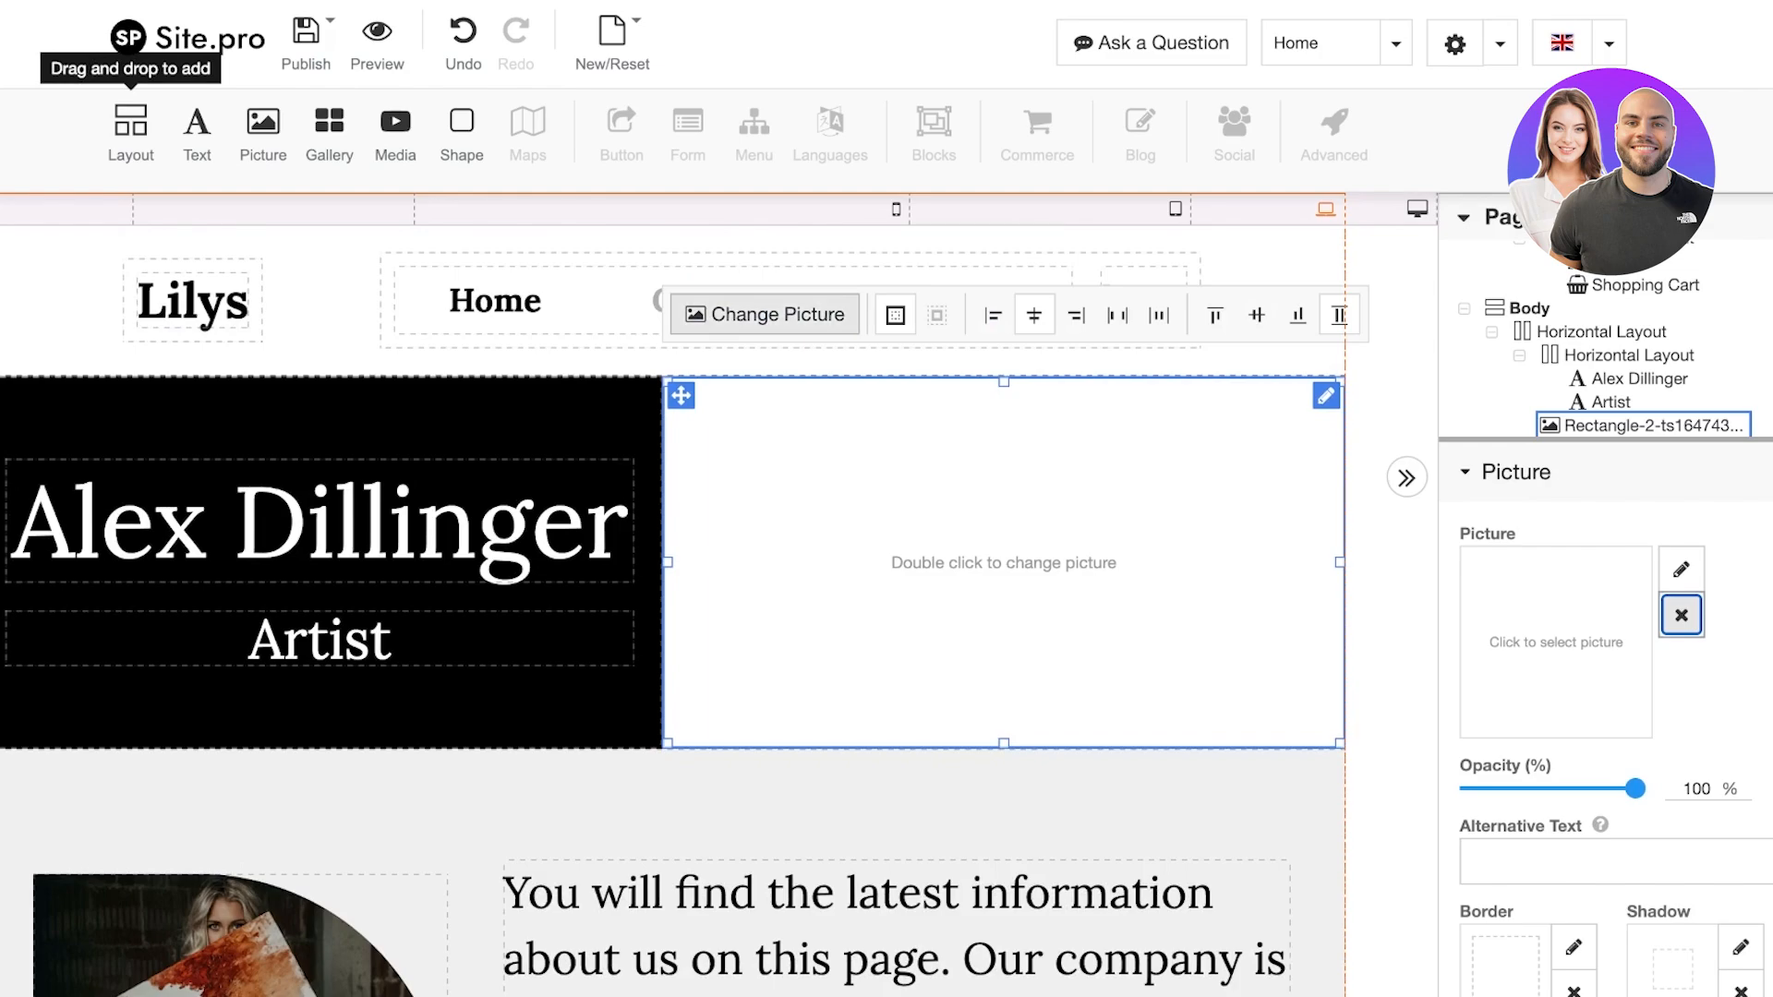
pyautogui.click(764, 315)
pyautogui.click(464, 164)
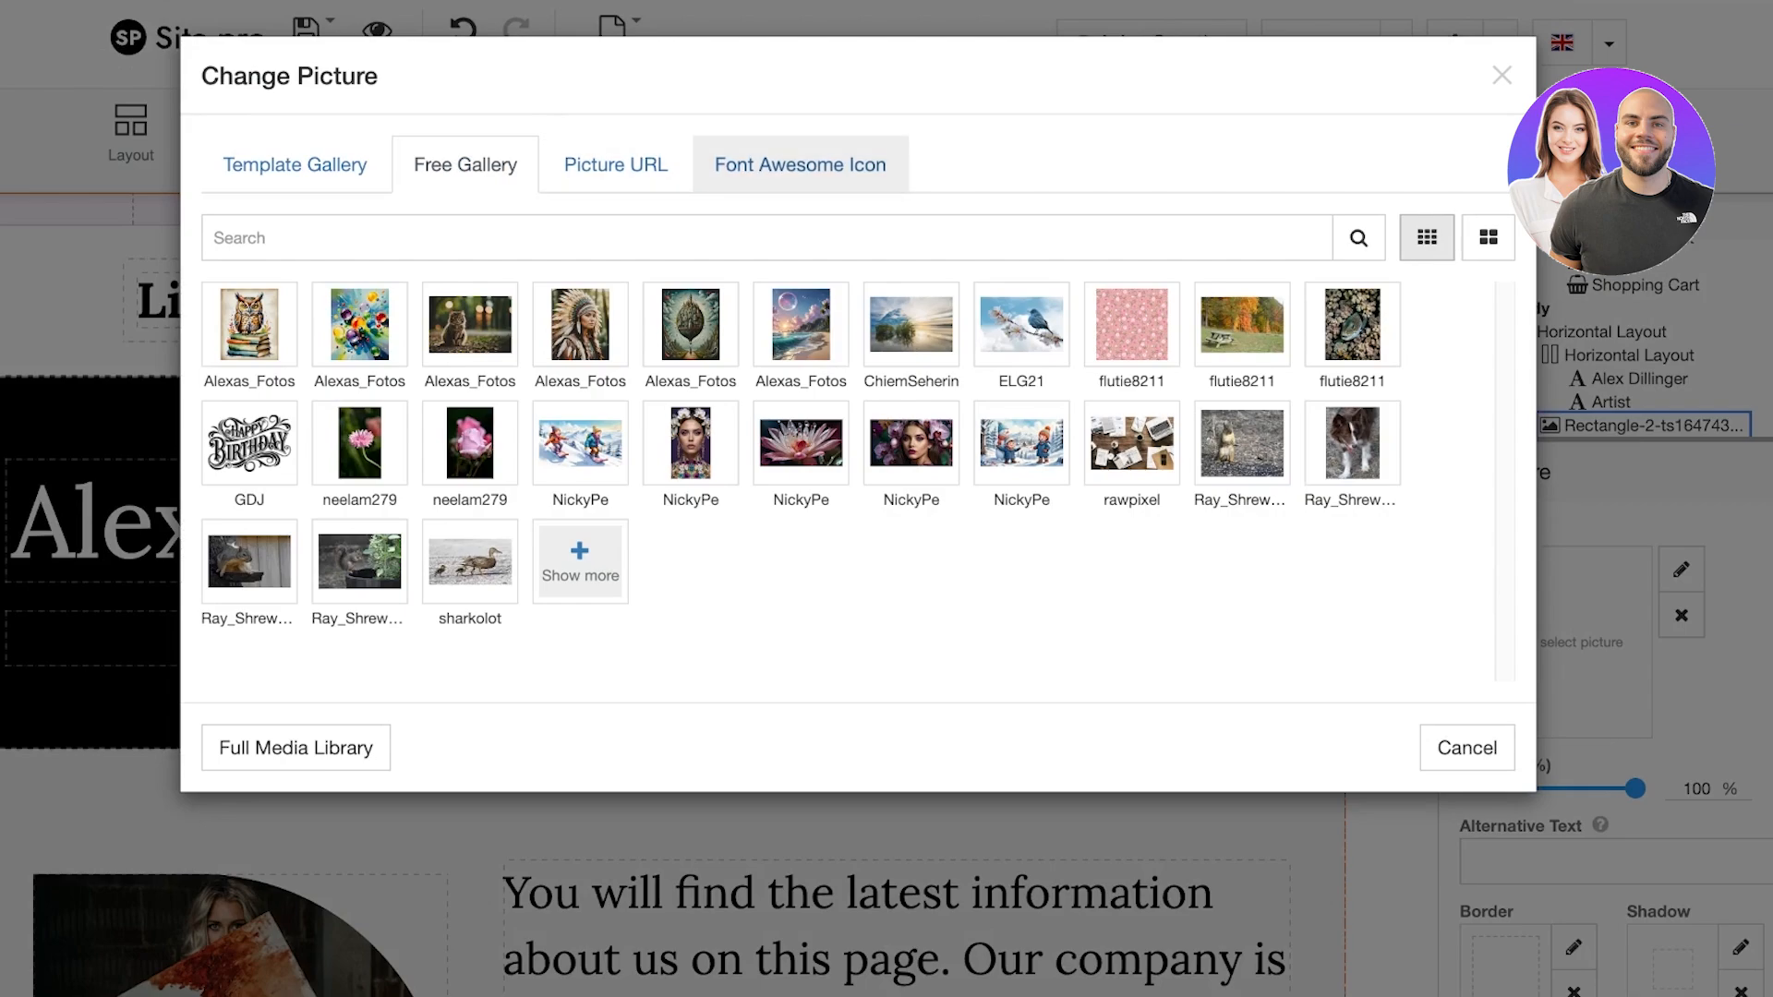
pyautogui.click(295, 164)
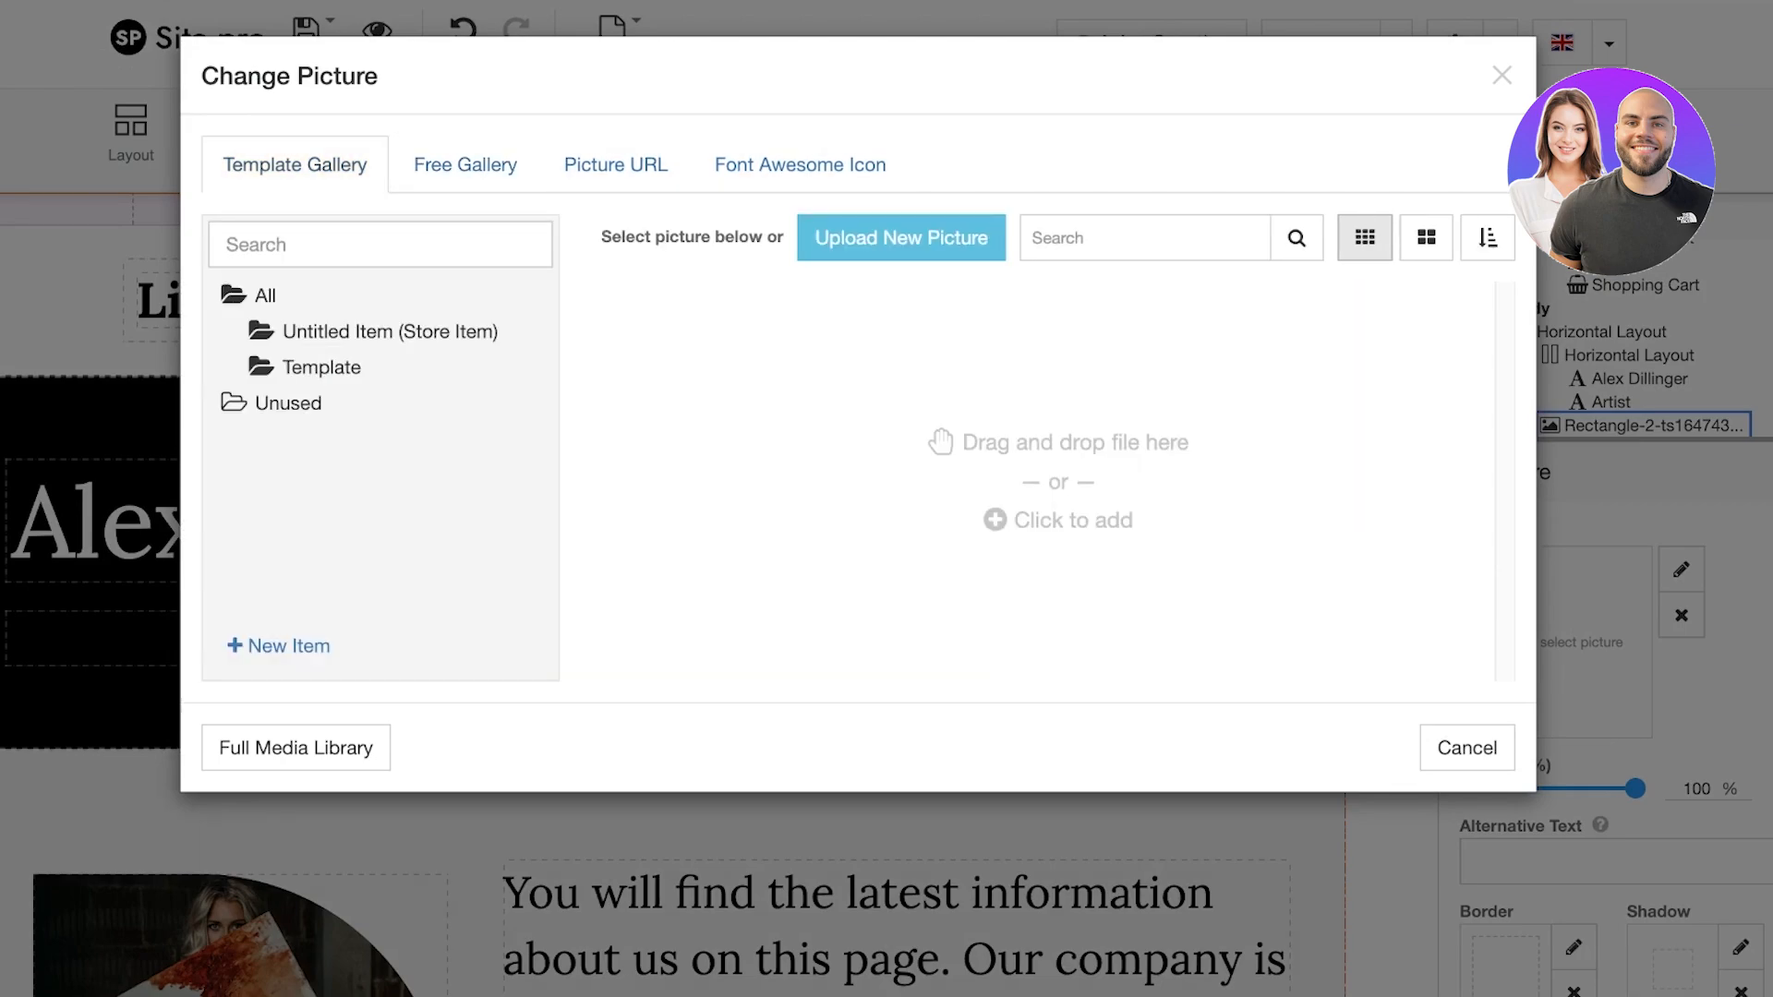
pyautogui.click(901, 238)
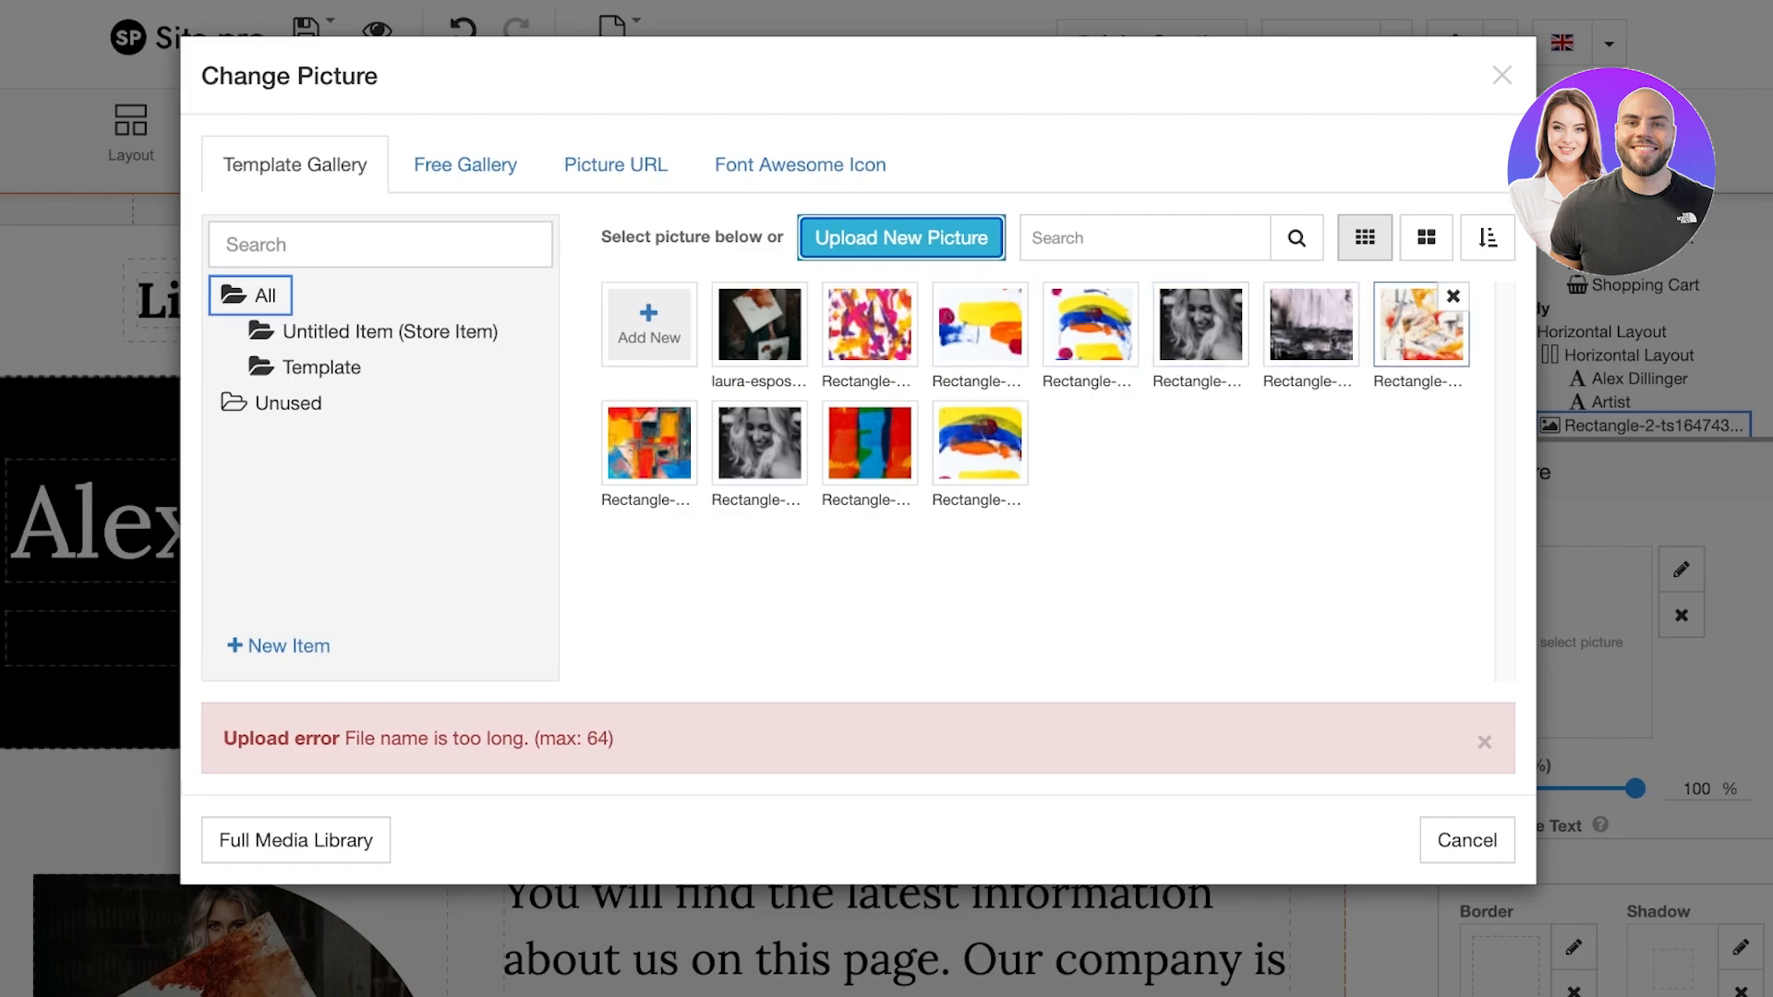
# Set the abstract paint-splash picture as the new hero image
pyautogui.click(1420, 325)
pyautogui.click(1468, 840)
pyautogui.scroll(-1, 1109, 591)
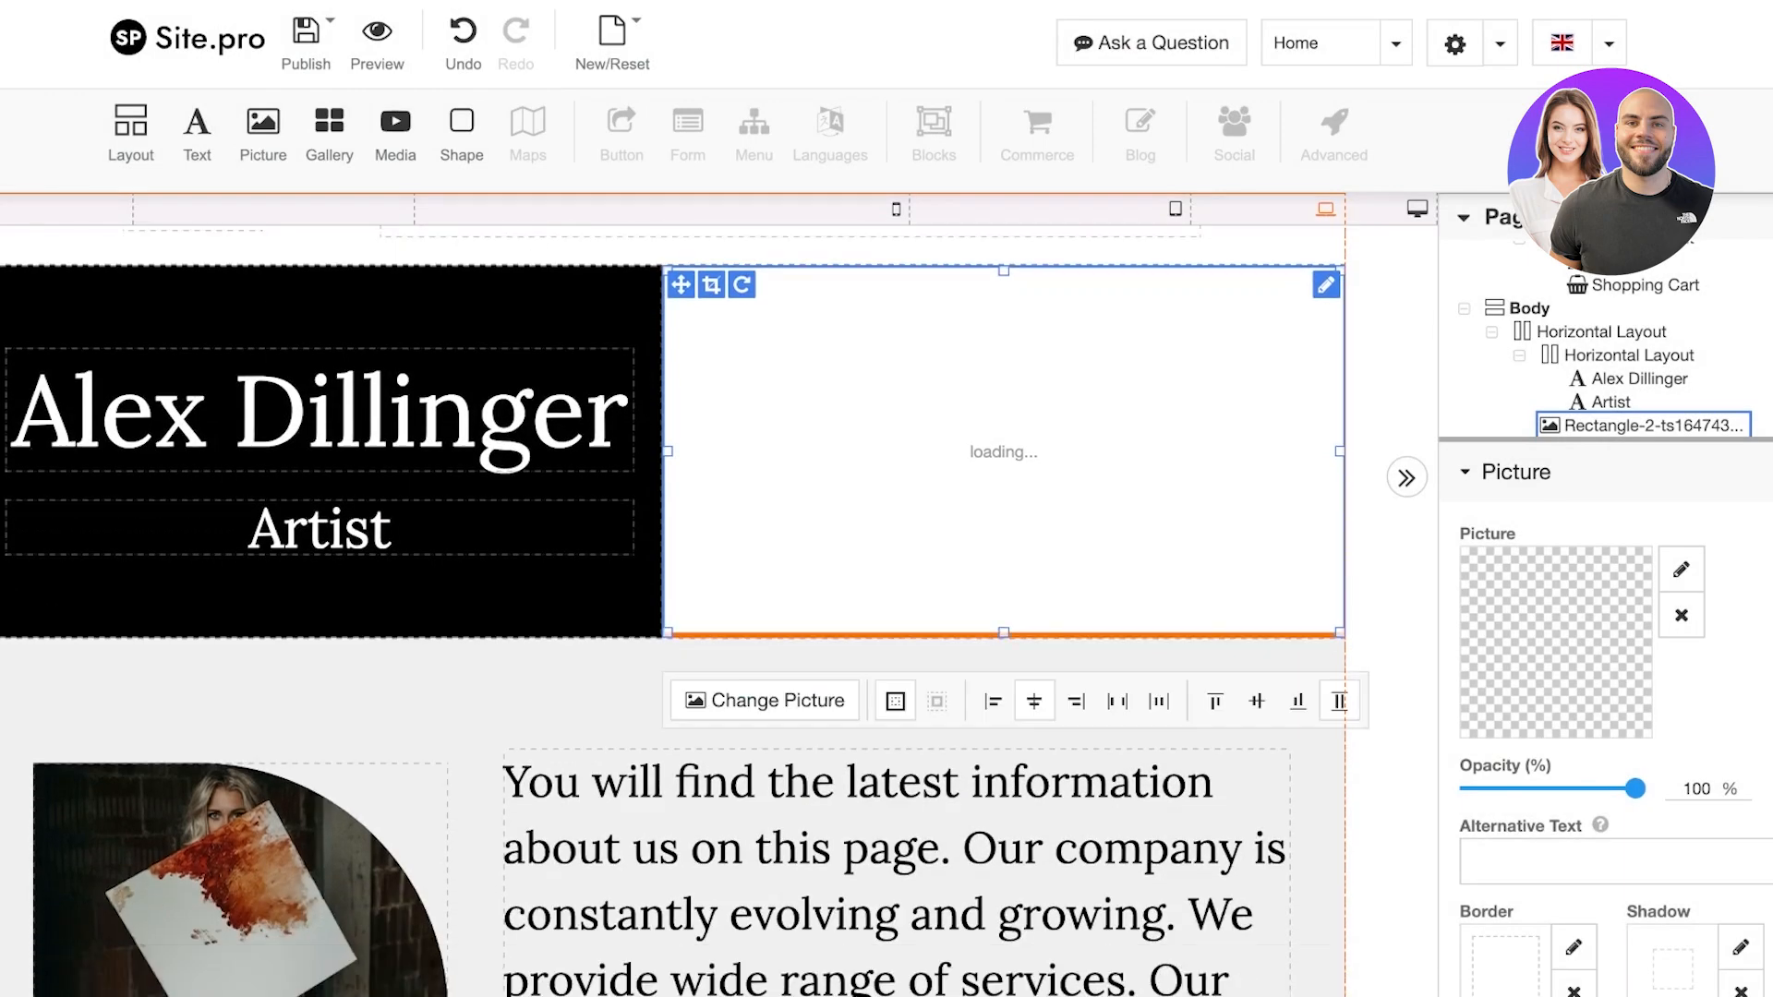
pyautogui.scroll(-1, 673, 609)
pyautogui.scroll(2, 673, 609)
pyautogui.scroll(-10, 672, 609)
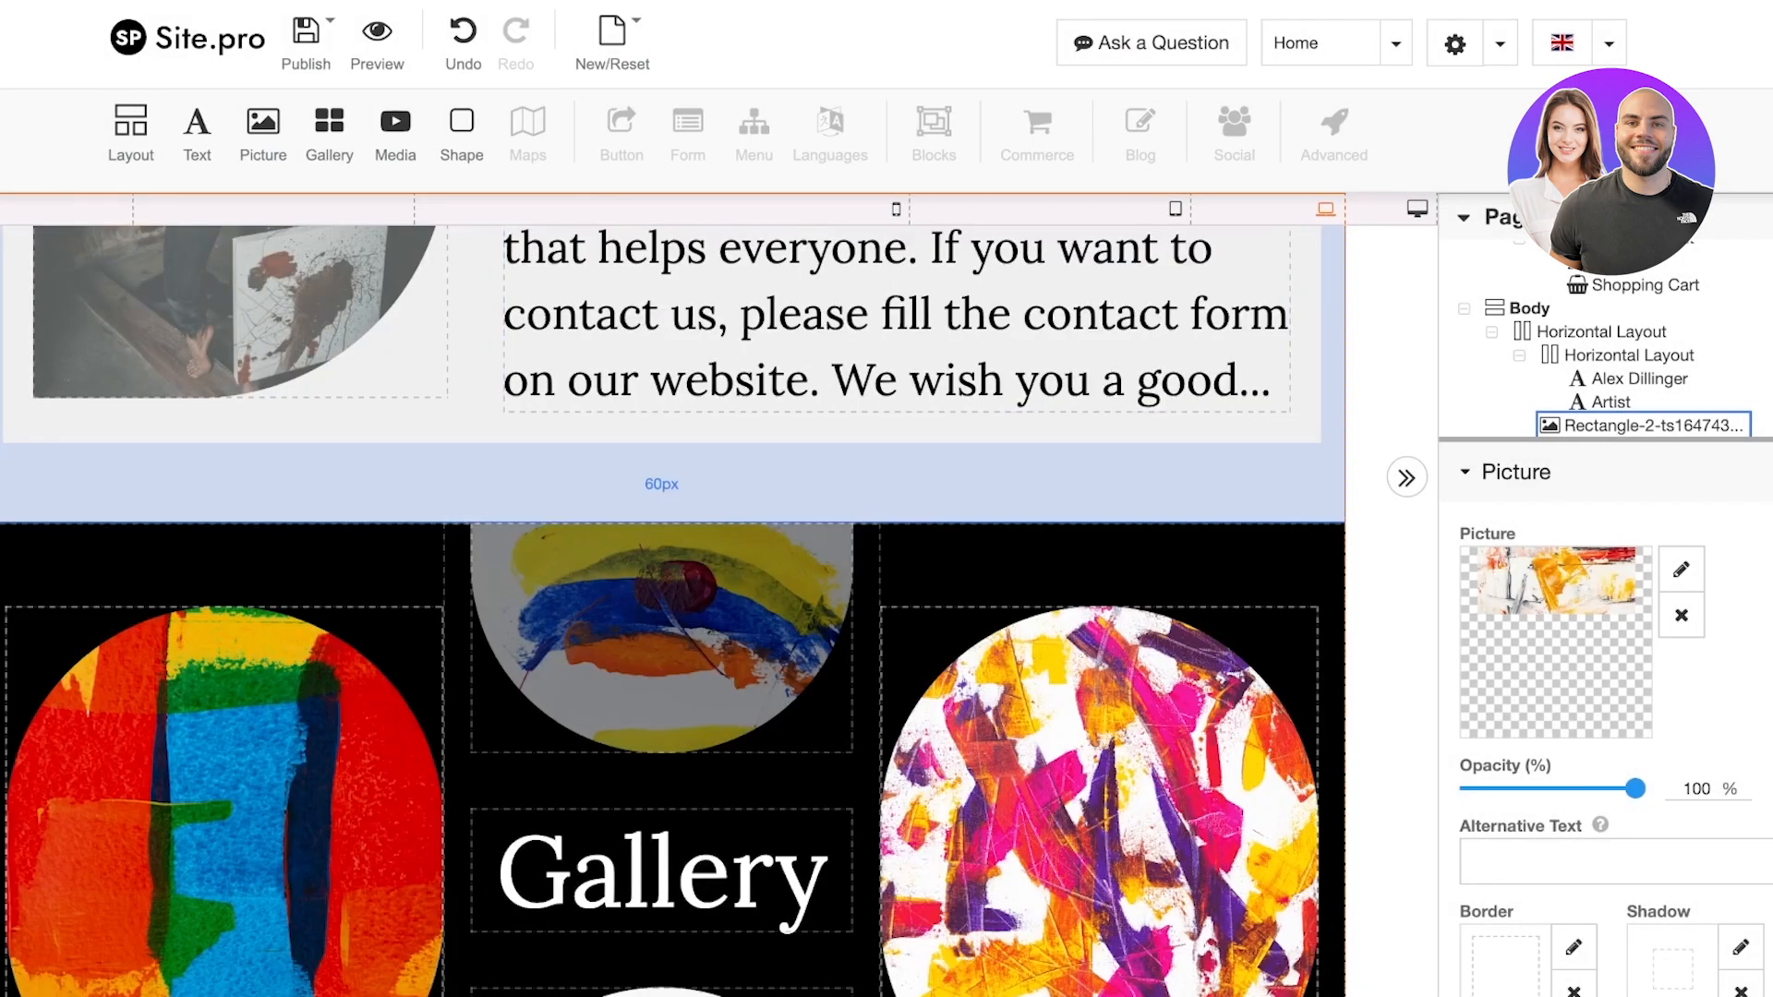
pyautogui.scroll(10, 1016, 591)
pyautogui.scroll(-20, 1016, 592)
pyautogui.scroll(15, 1016, 591)
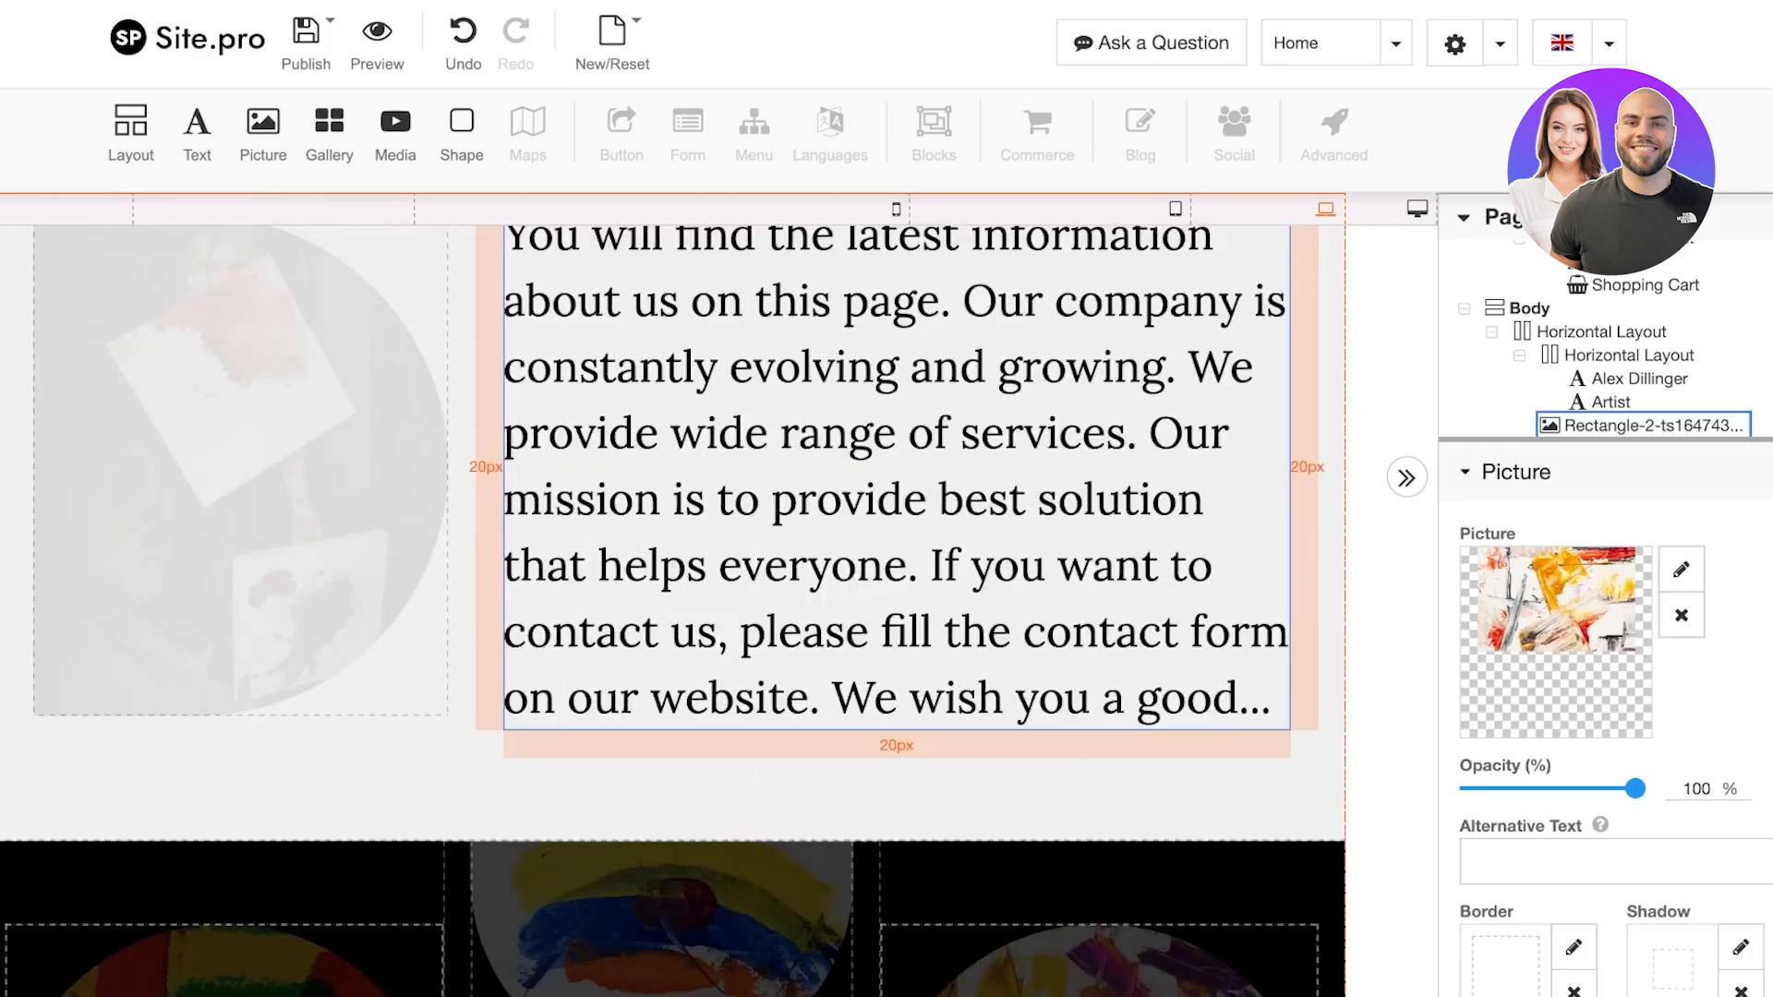
pyautogui.scroll(8, 923, 554)
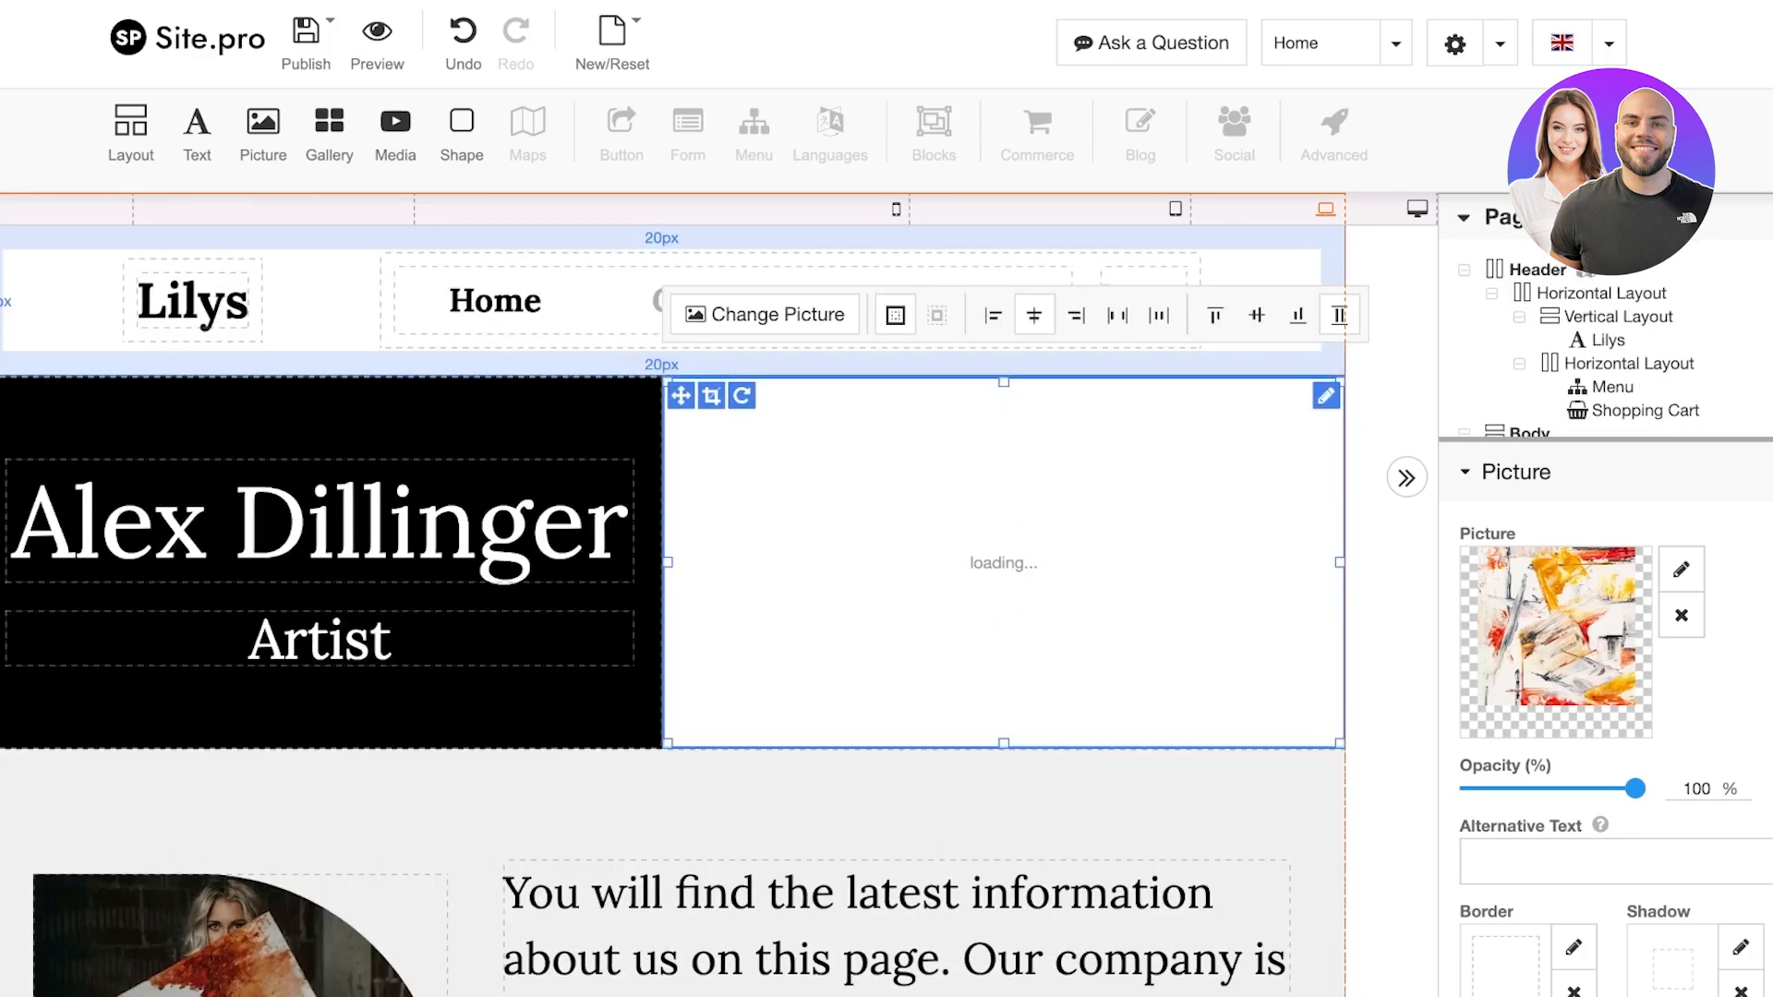
# Publish the site to lilys.great-site.net from the Publish menu
pyautogui.click(306, 41)
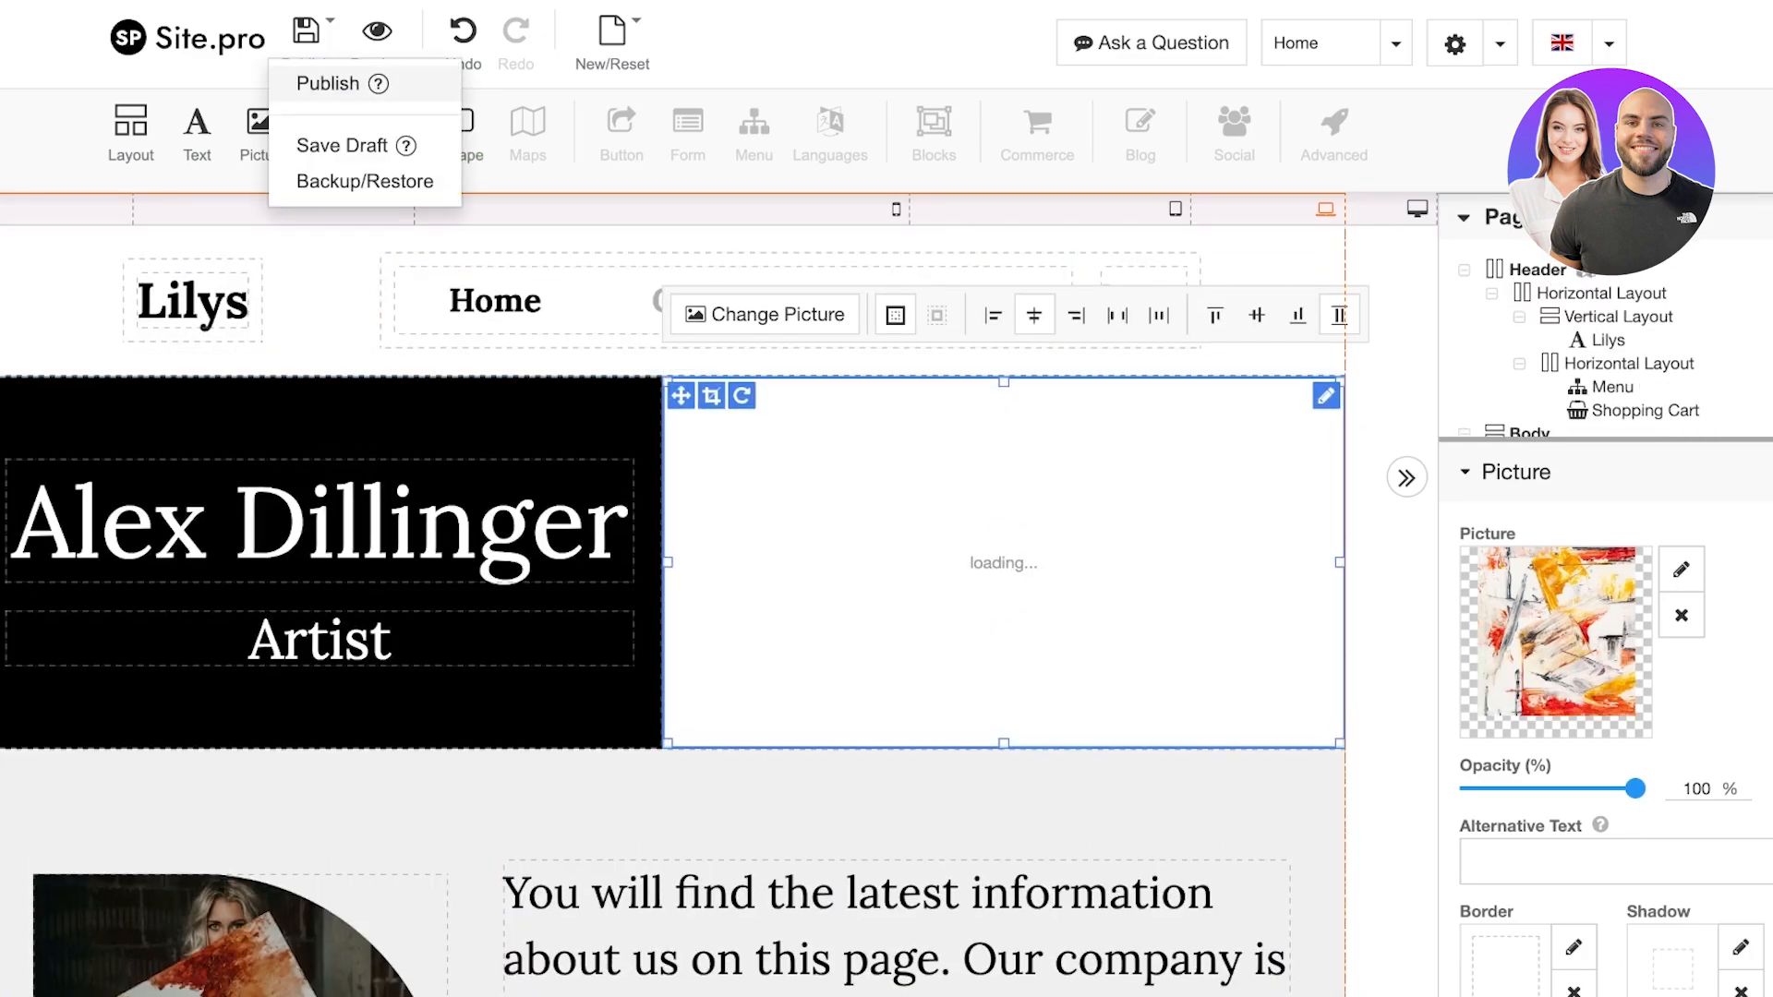
pyautogui.click(328, 83)
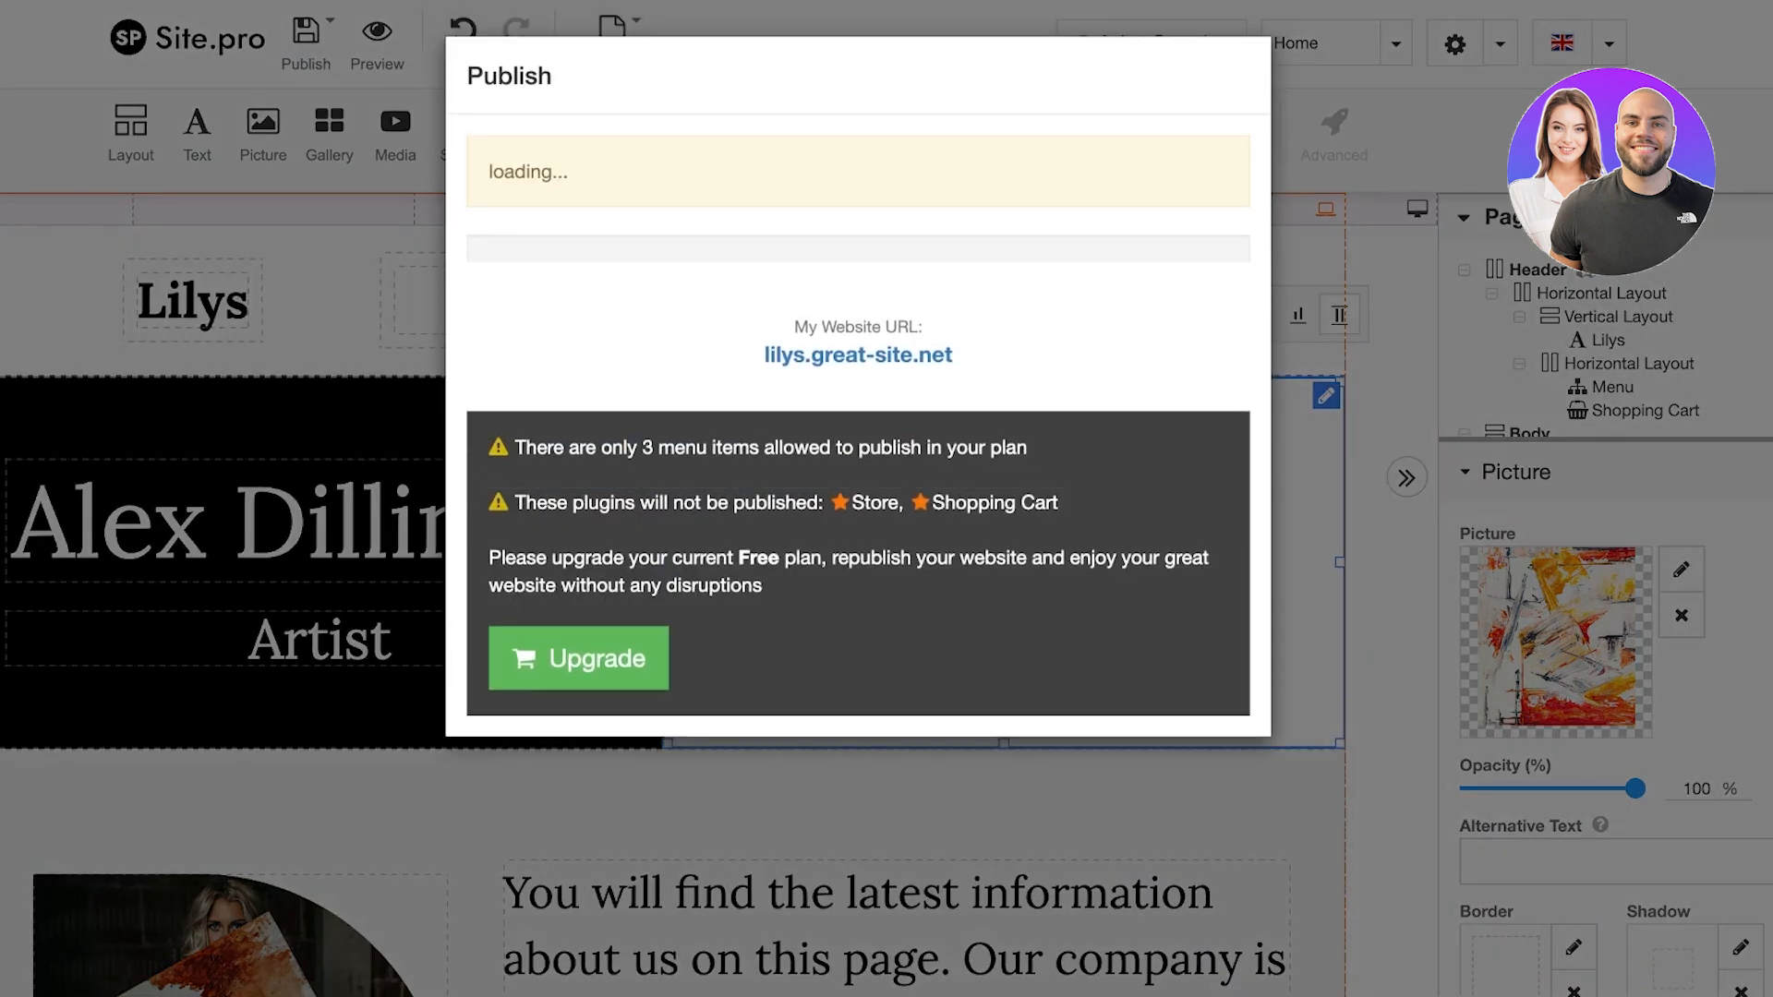